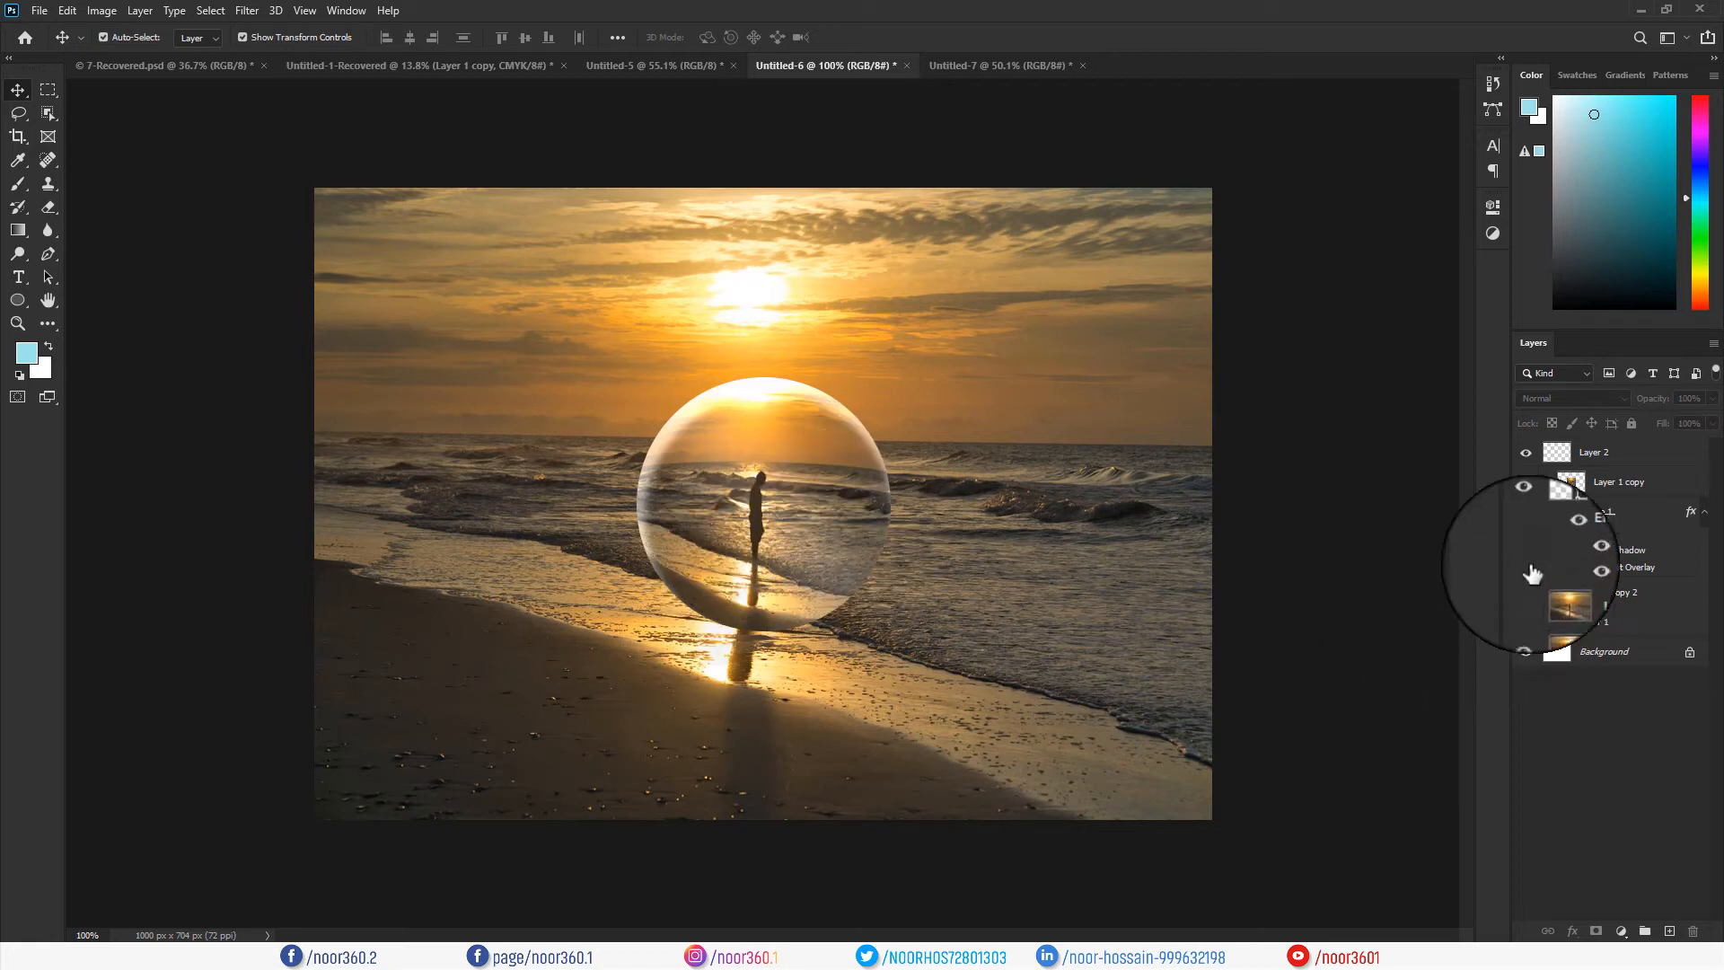
# Toggle the glass sphere layer's visibility to compare the photo with and without it.
pyautogui.click(1525, 516)
pyautogui.click(1526, 515)
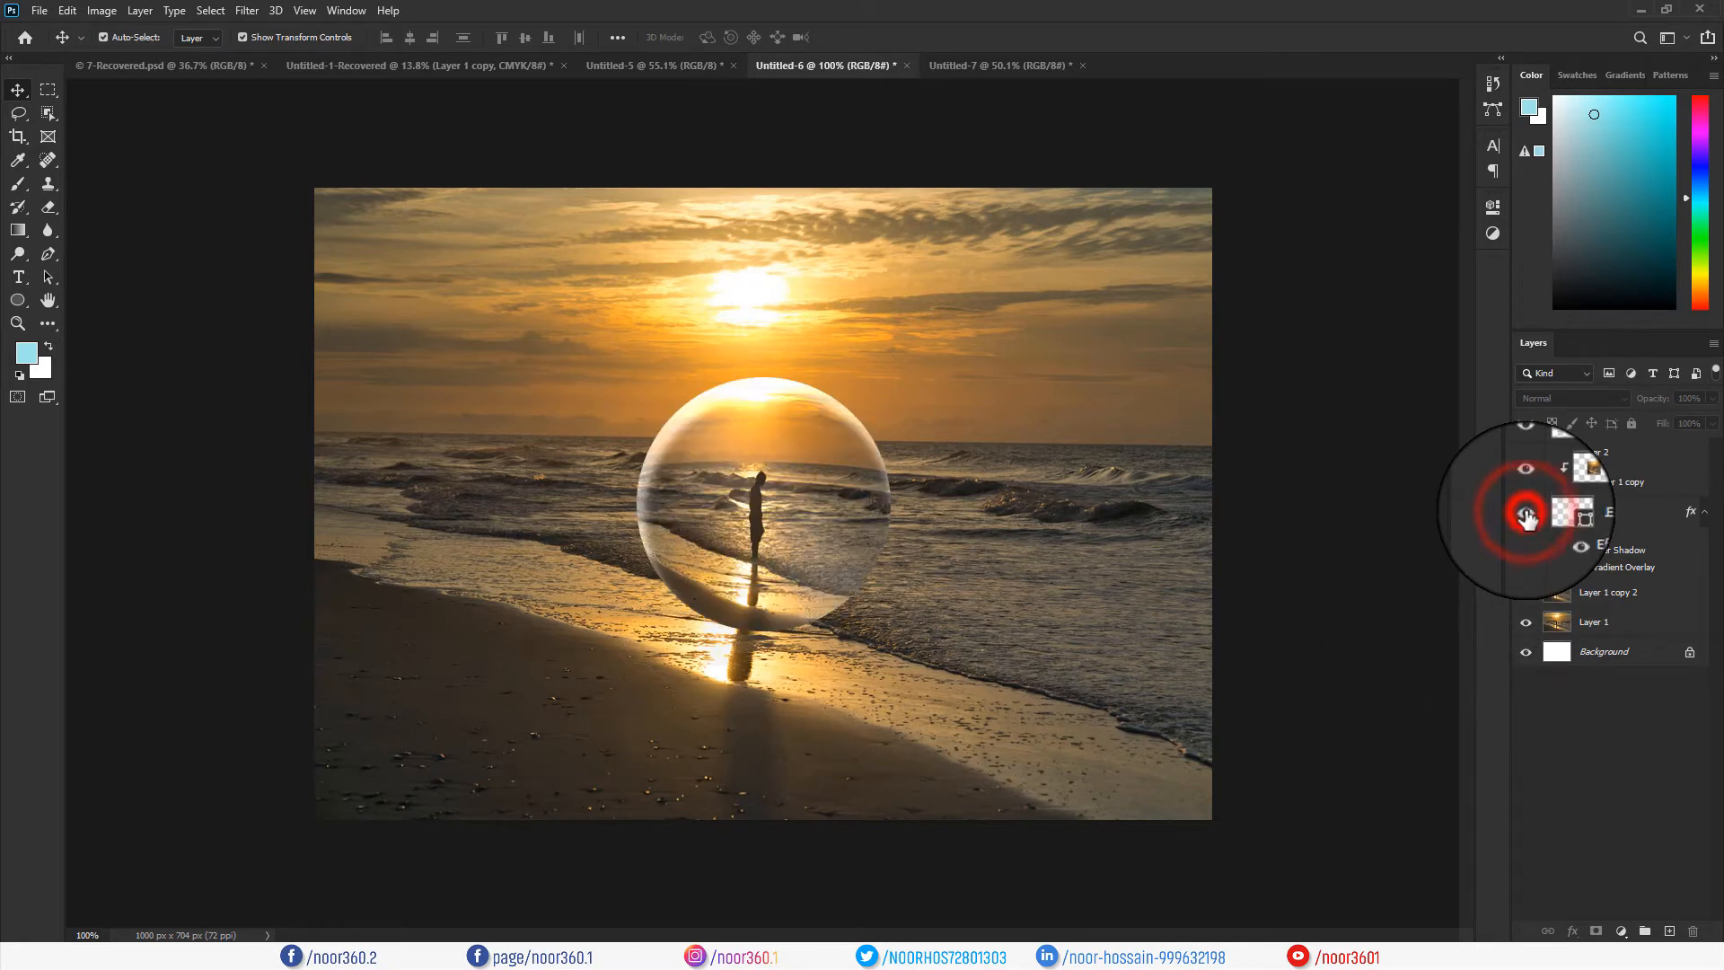
pyautogui.click(1526, 515)
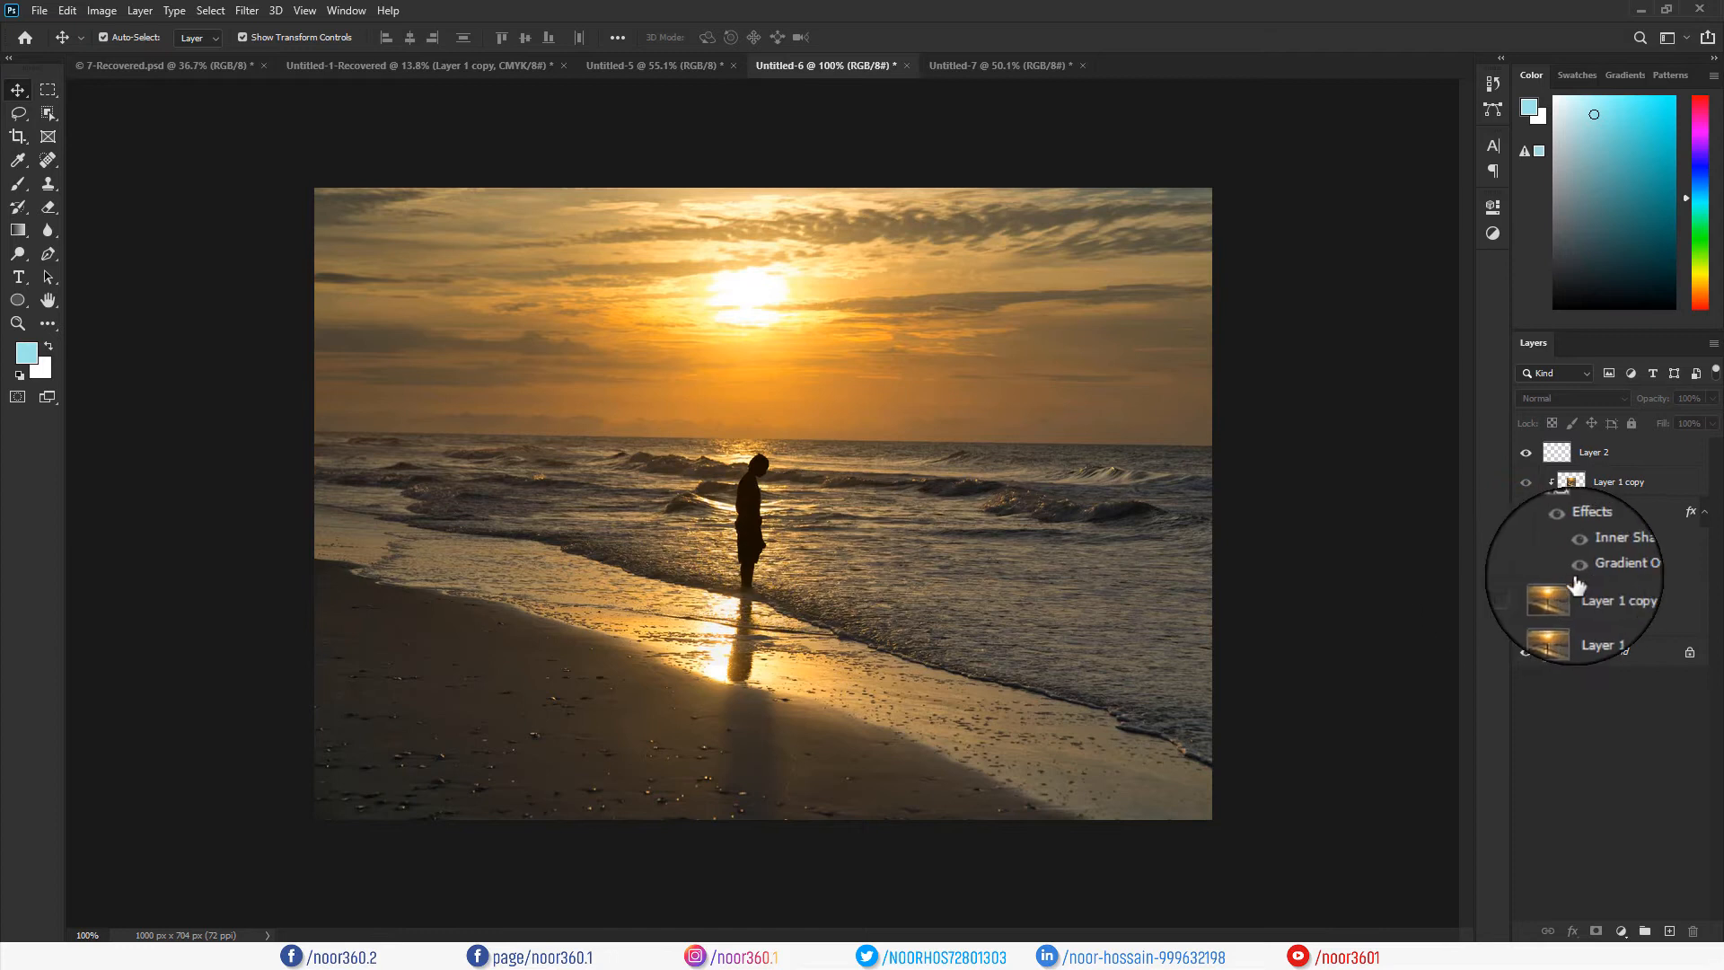
pyautogui.click(1527, 517)
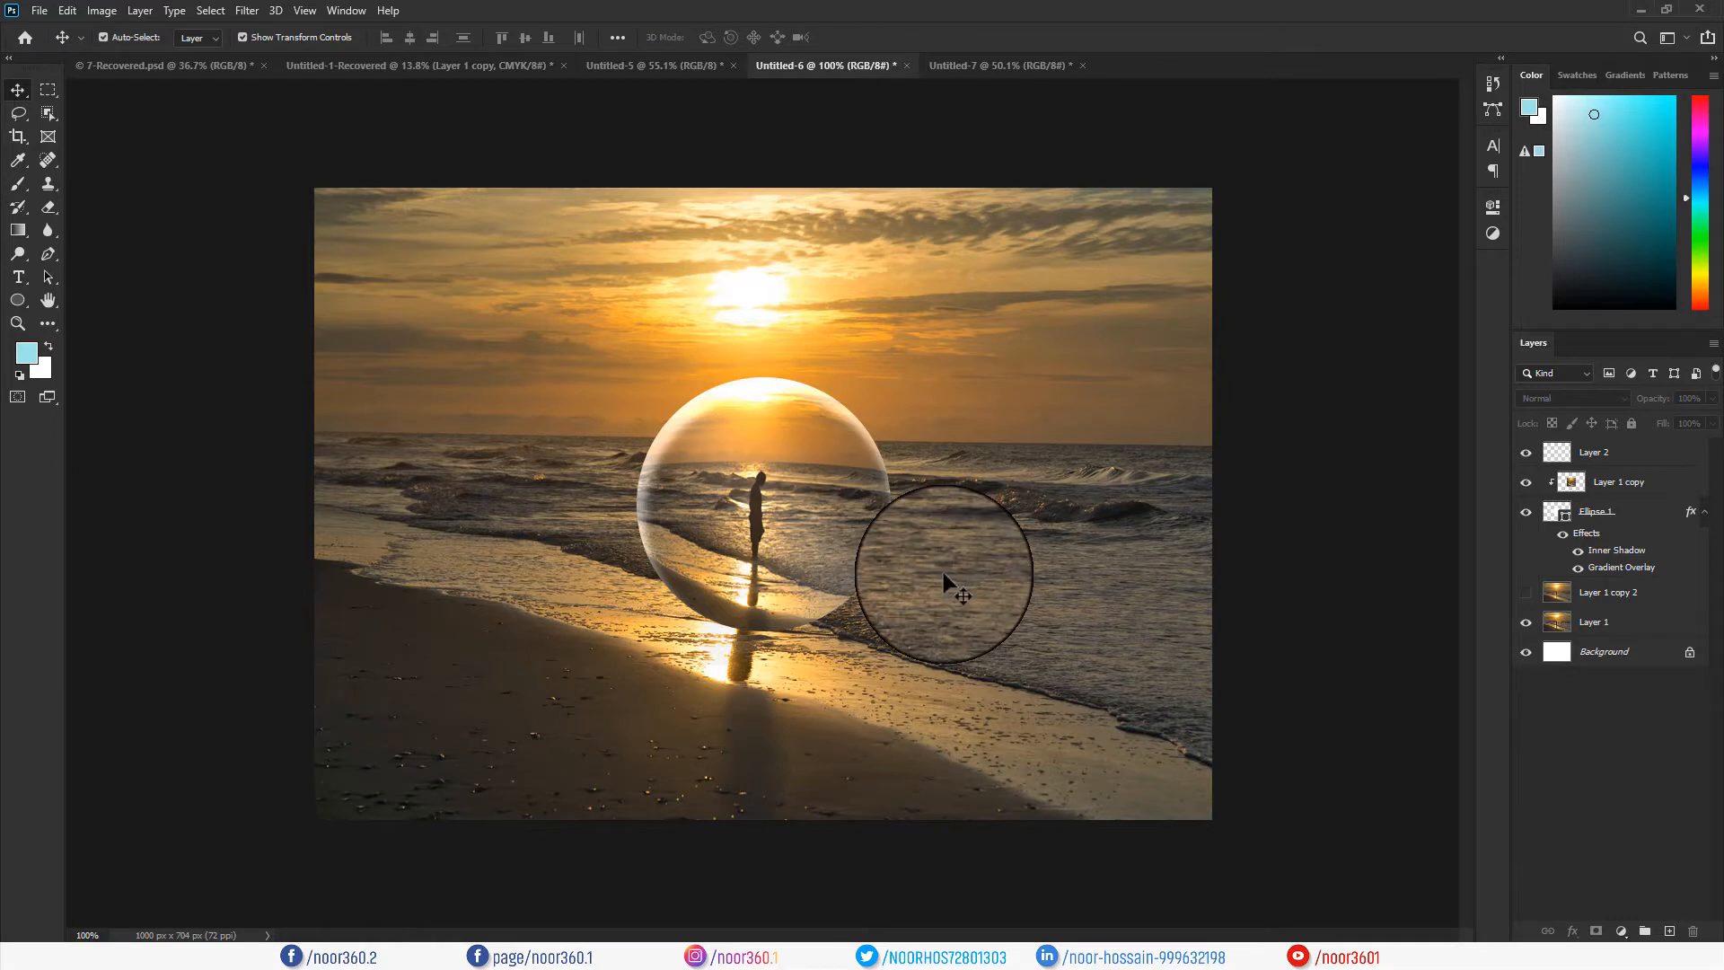
# Delete Layer 1 copy 2 through the top layer, removing the sphere and its supporting layers.
pyautogui.click(1548, 621)
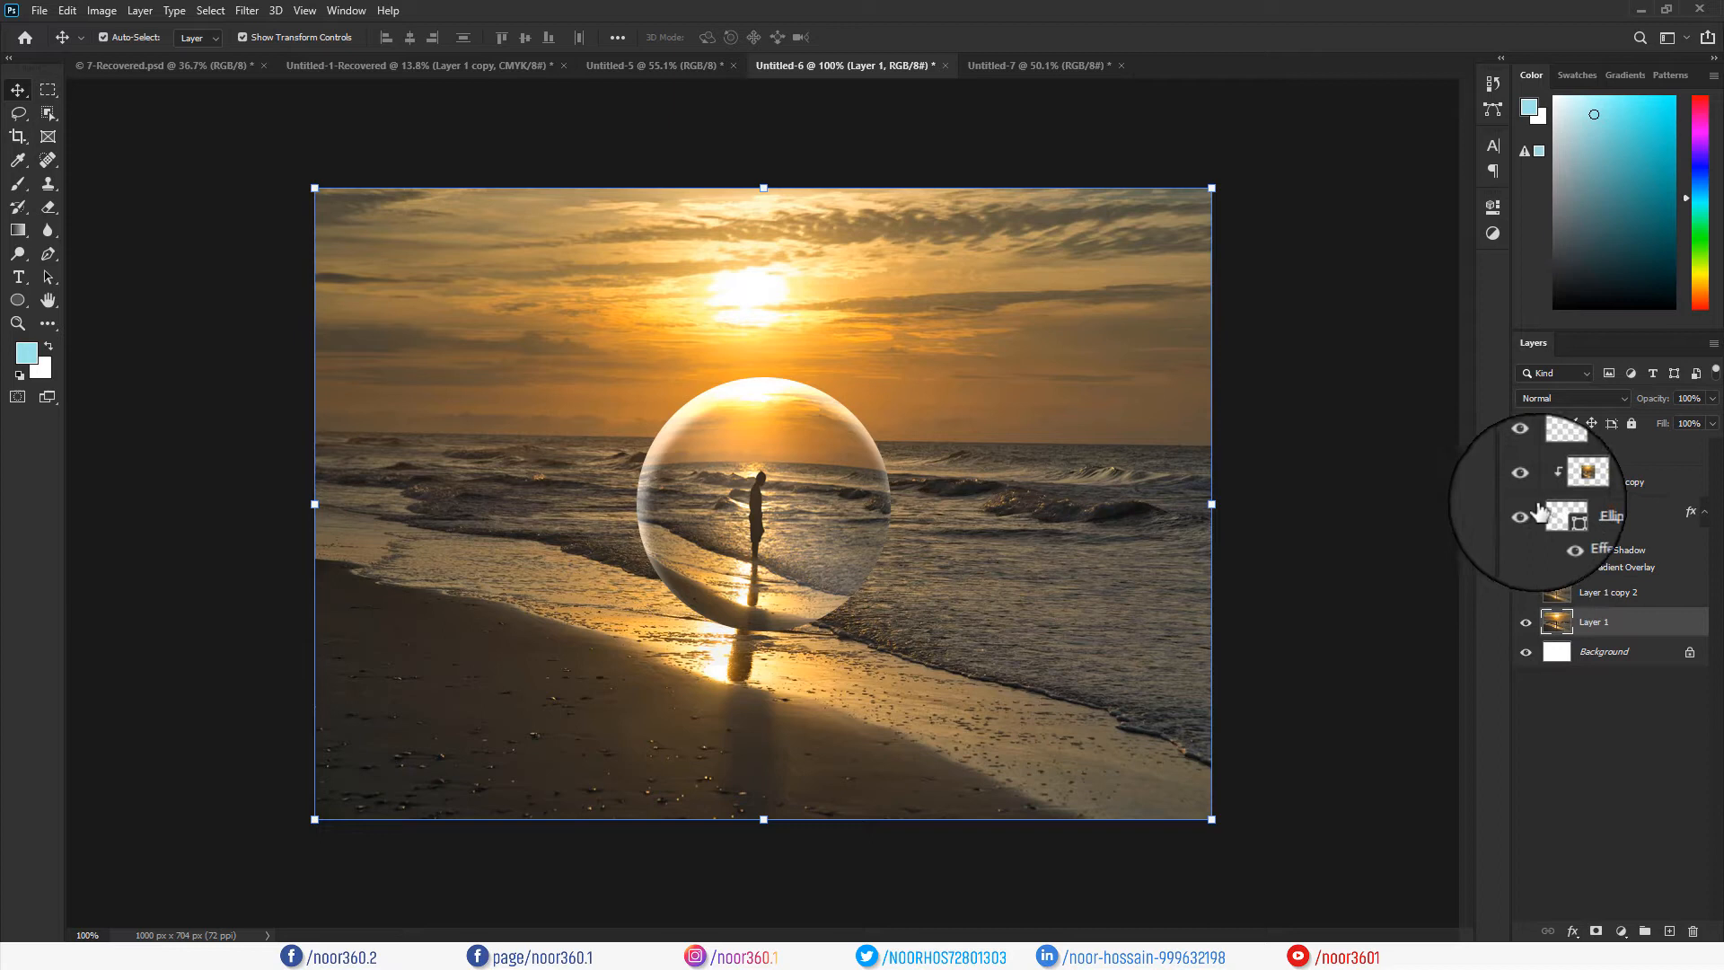
pyautogui.click(1581, 599)
pyautogui.keyDown('shift'); pyautogui.click(1605, 449); pyautogui.keyUp('shift')
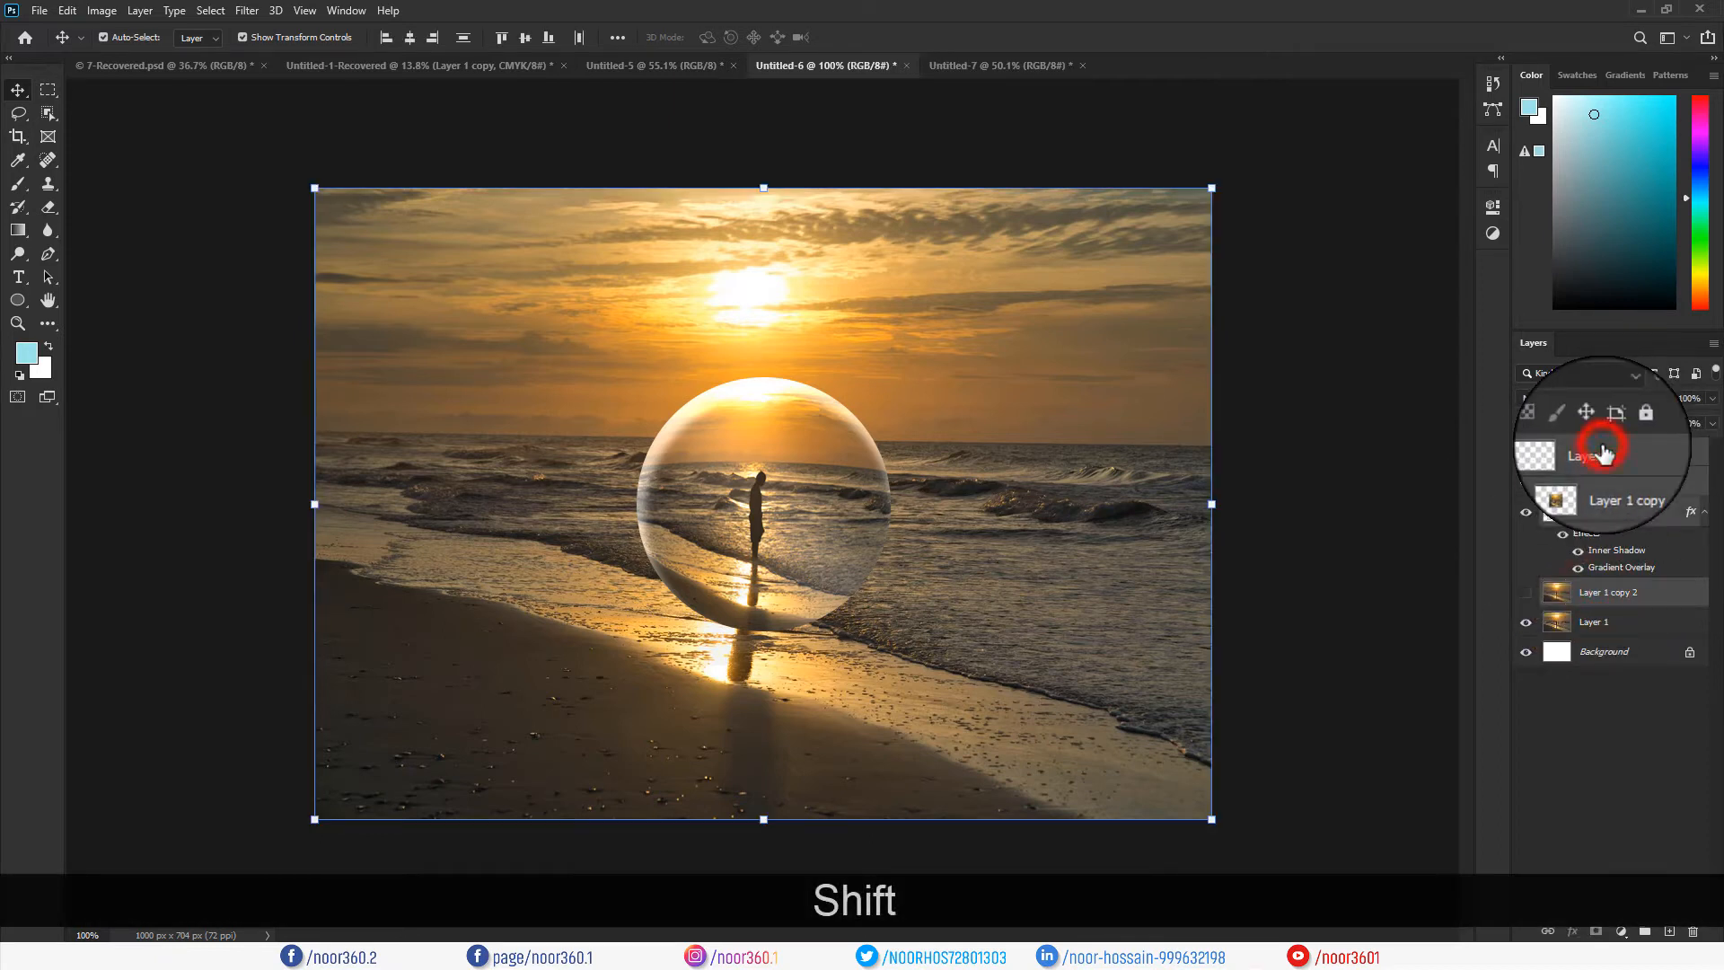
pyautogui.press('Delete')
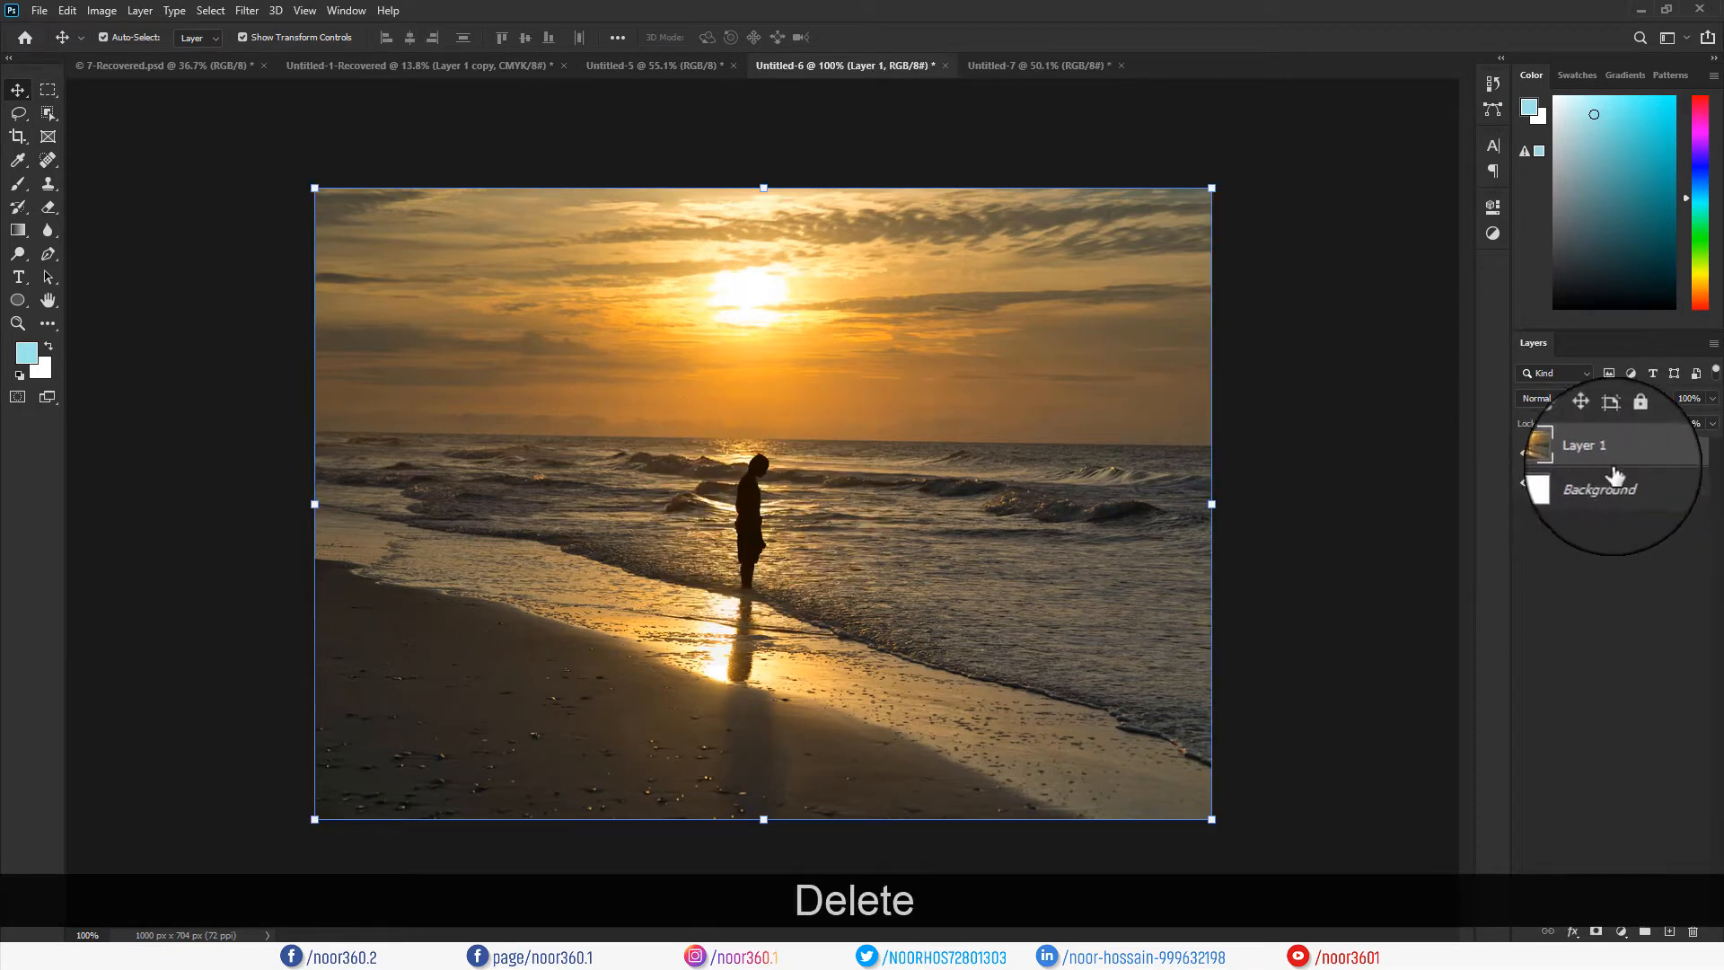
# Toggle Layer 1's visibility, then duplicate it with Ctrl+J.
pyautogui.click(1525, 452)
pyautogui.click(1524, 452)
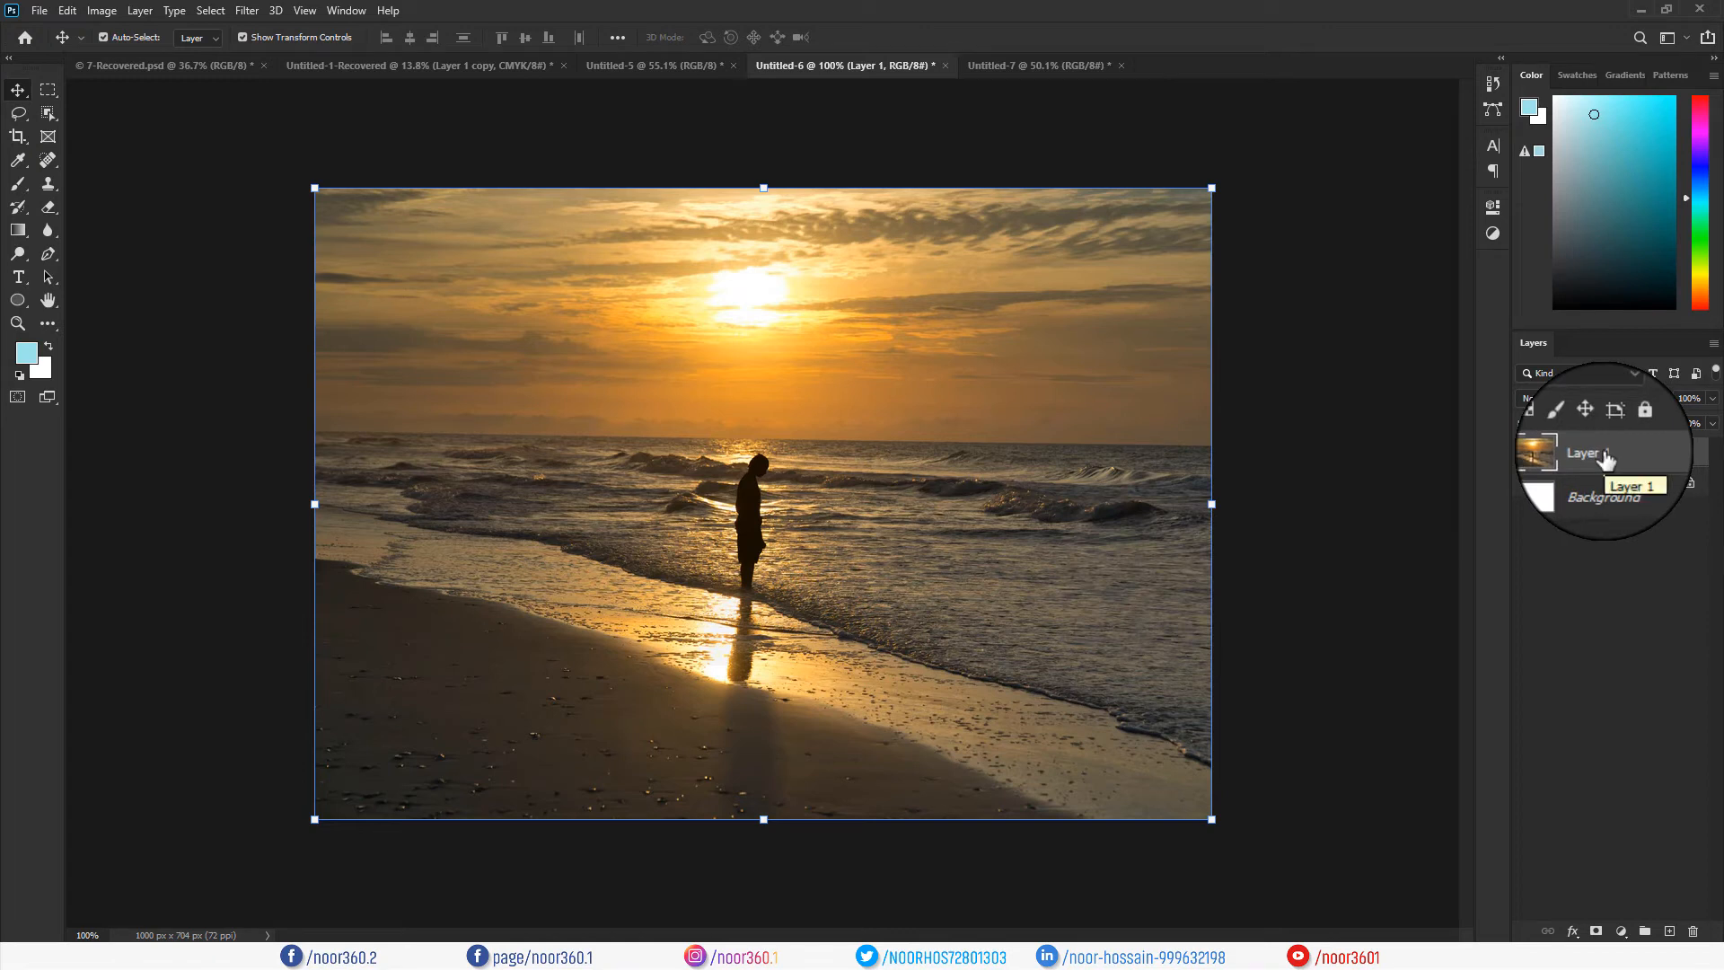
pyautogui.hotkey('ctrl', 'j')
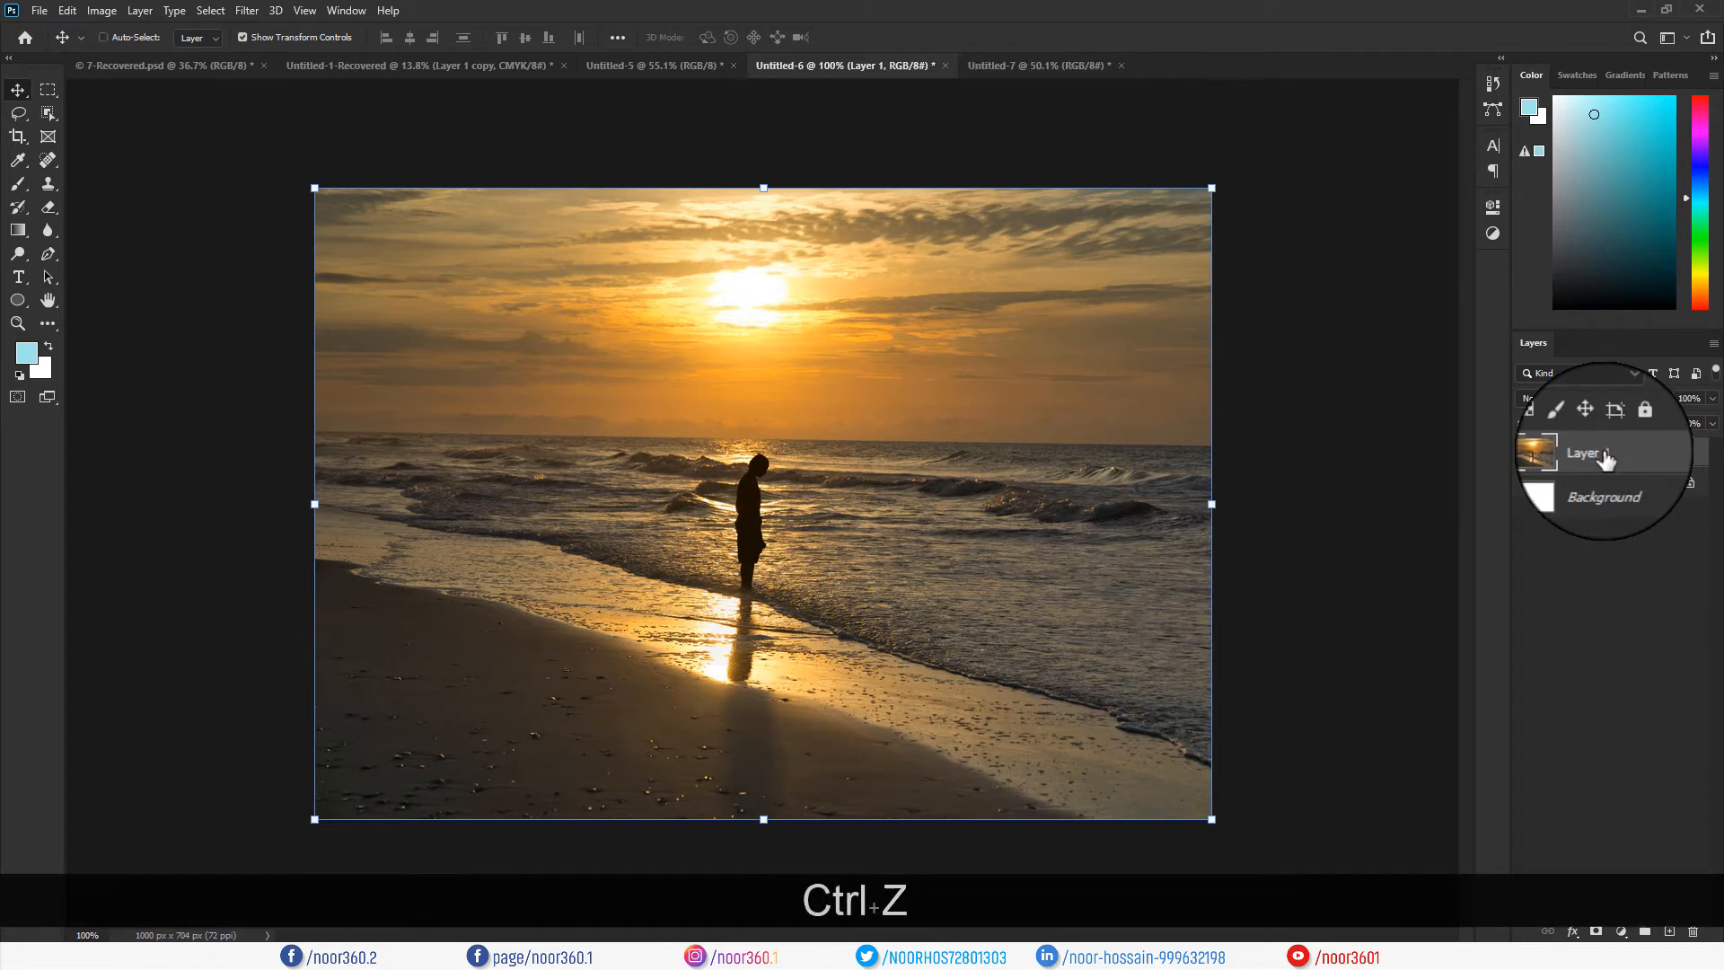
# Duplicate Layer 1 from its context menu to create Layer 1 copy.
pyautogui.rightClick(1606, 459)
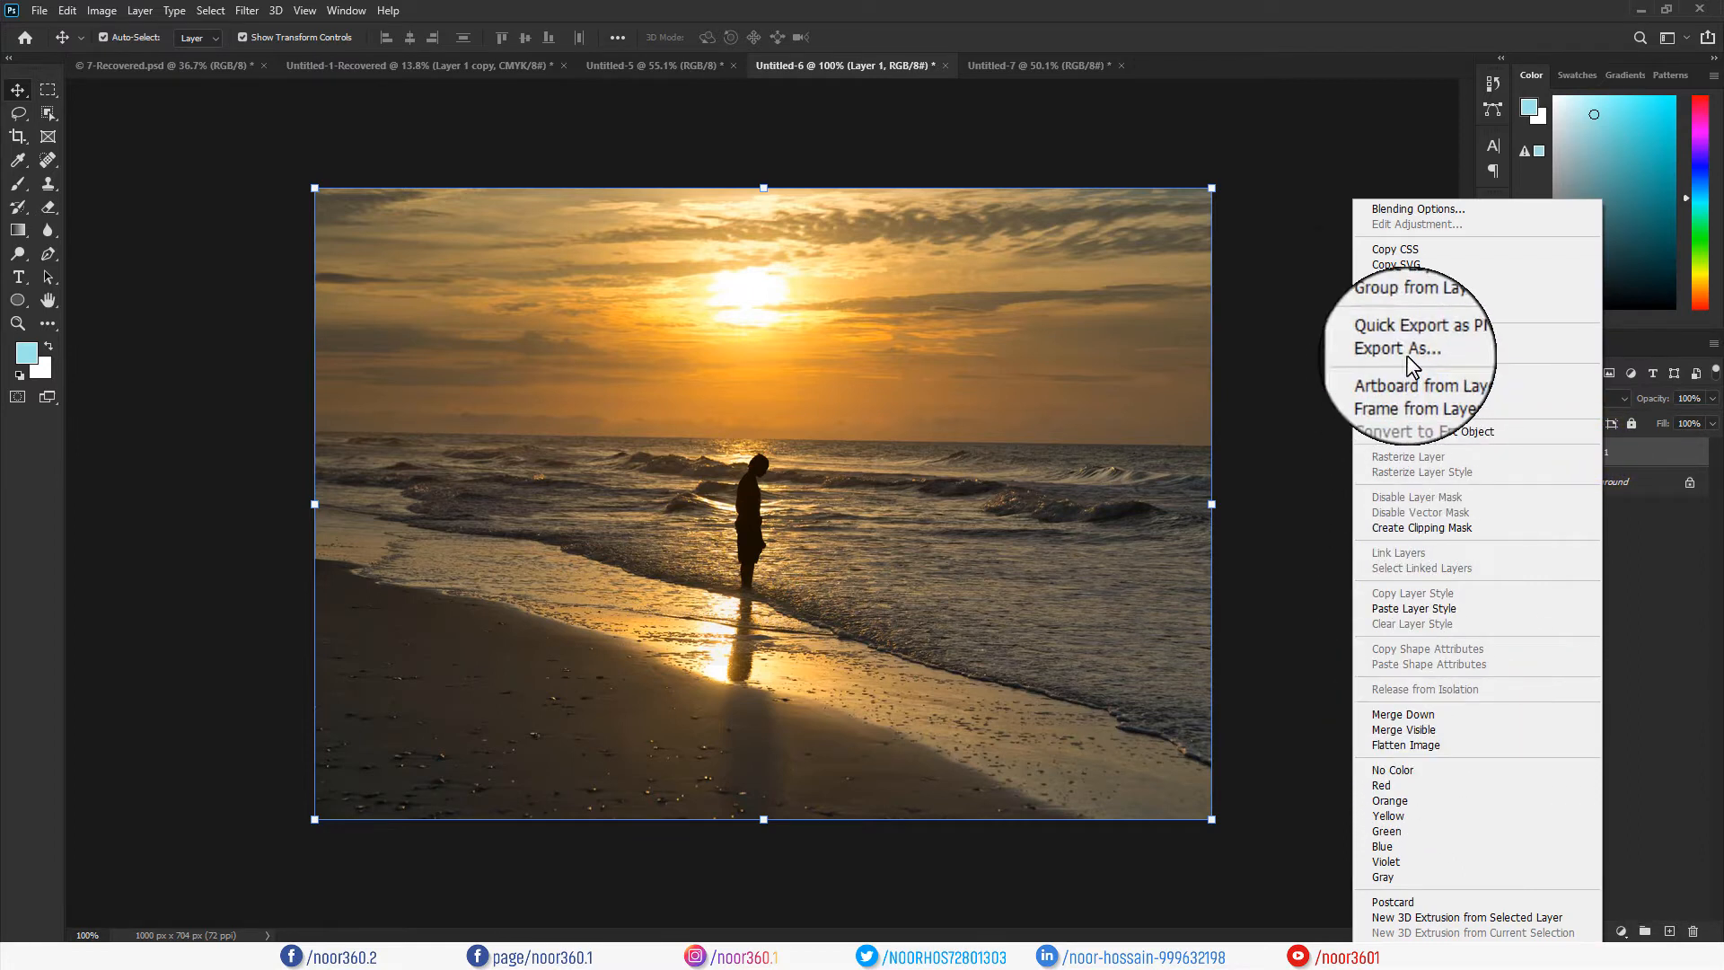
pyautogui.click(1399, 277)
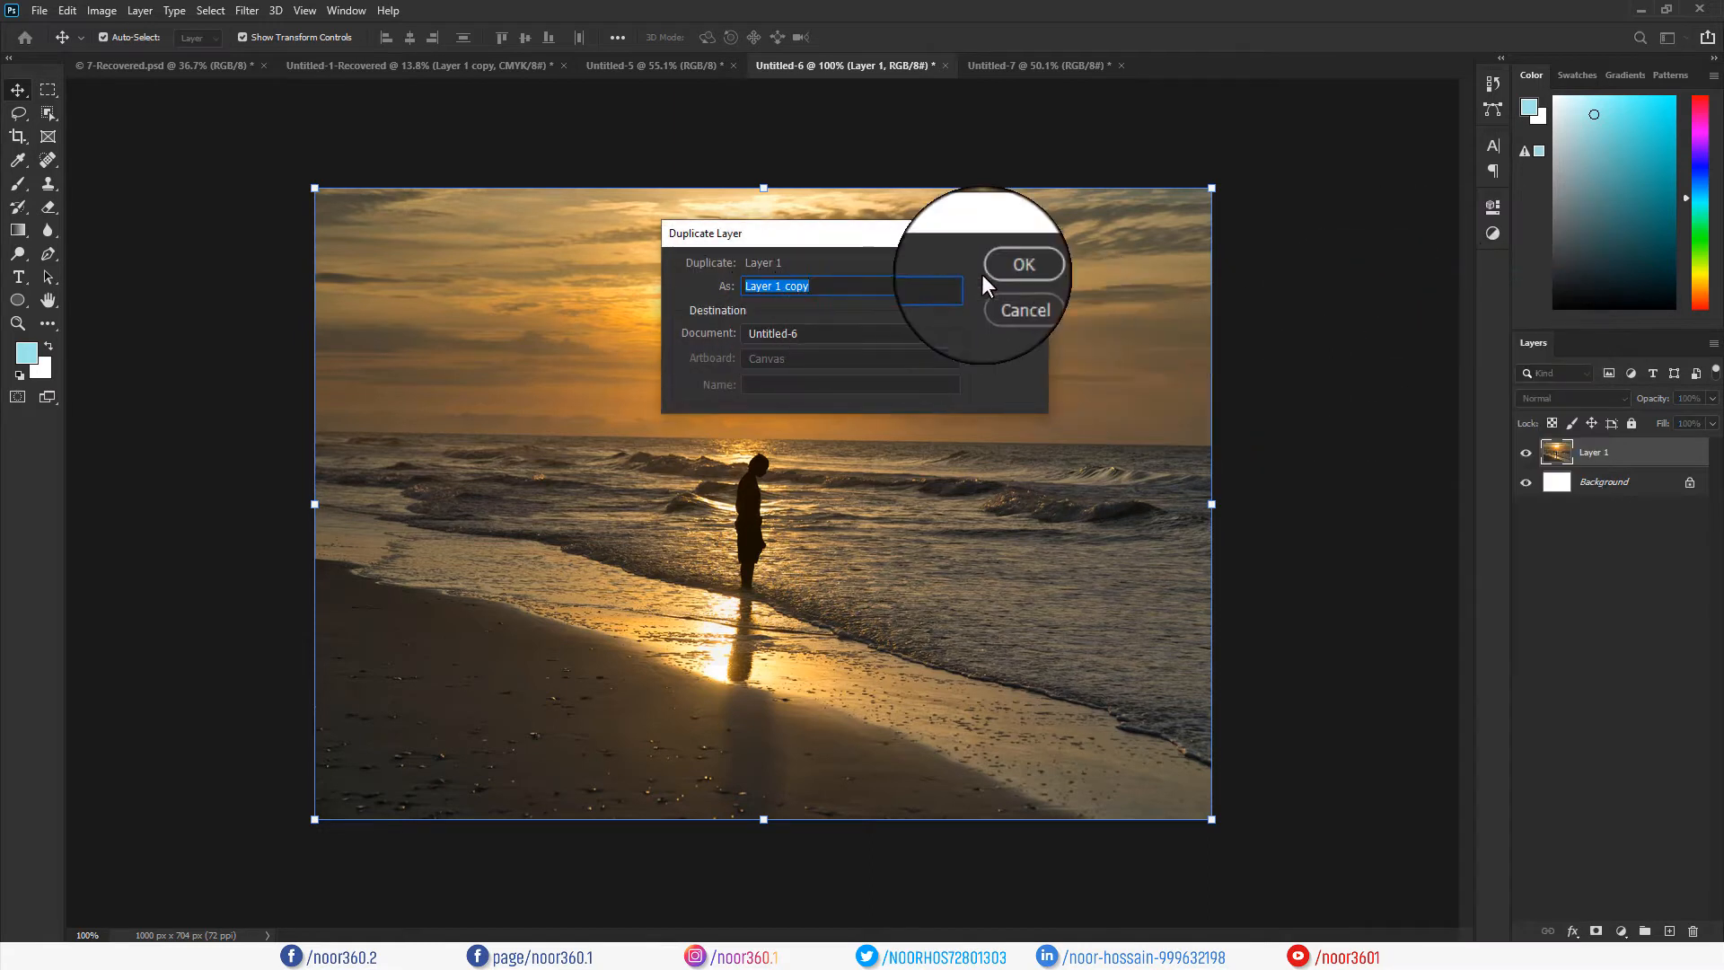
pyautogui.click(1010, 271)
# Hide the original Layer 1 and select Layer 1 copy for editing.
pyautogui.click(1591, 483)
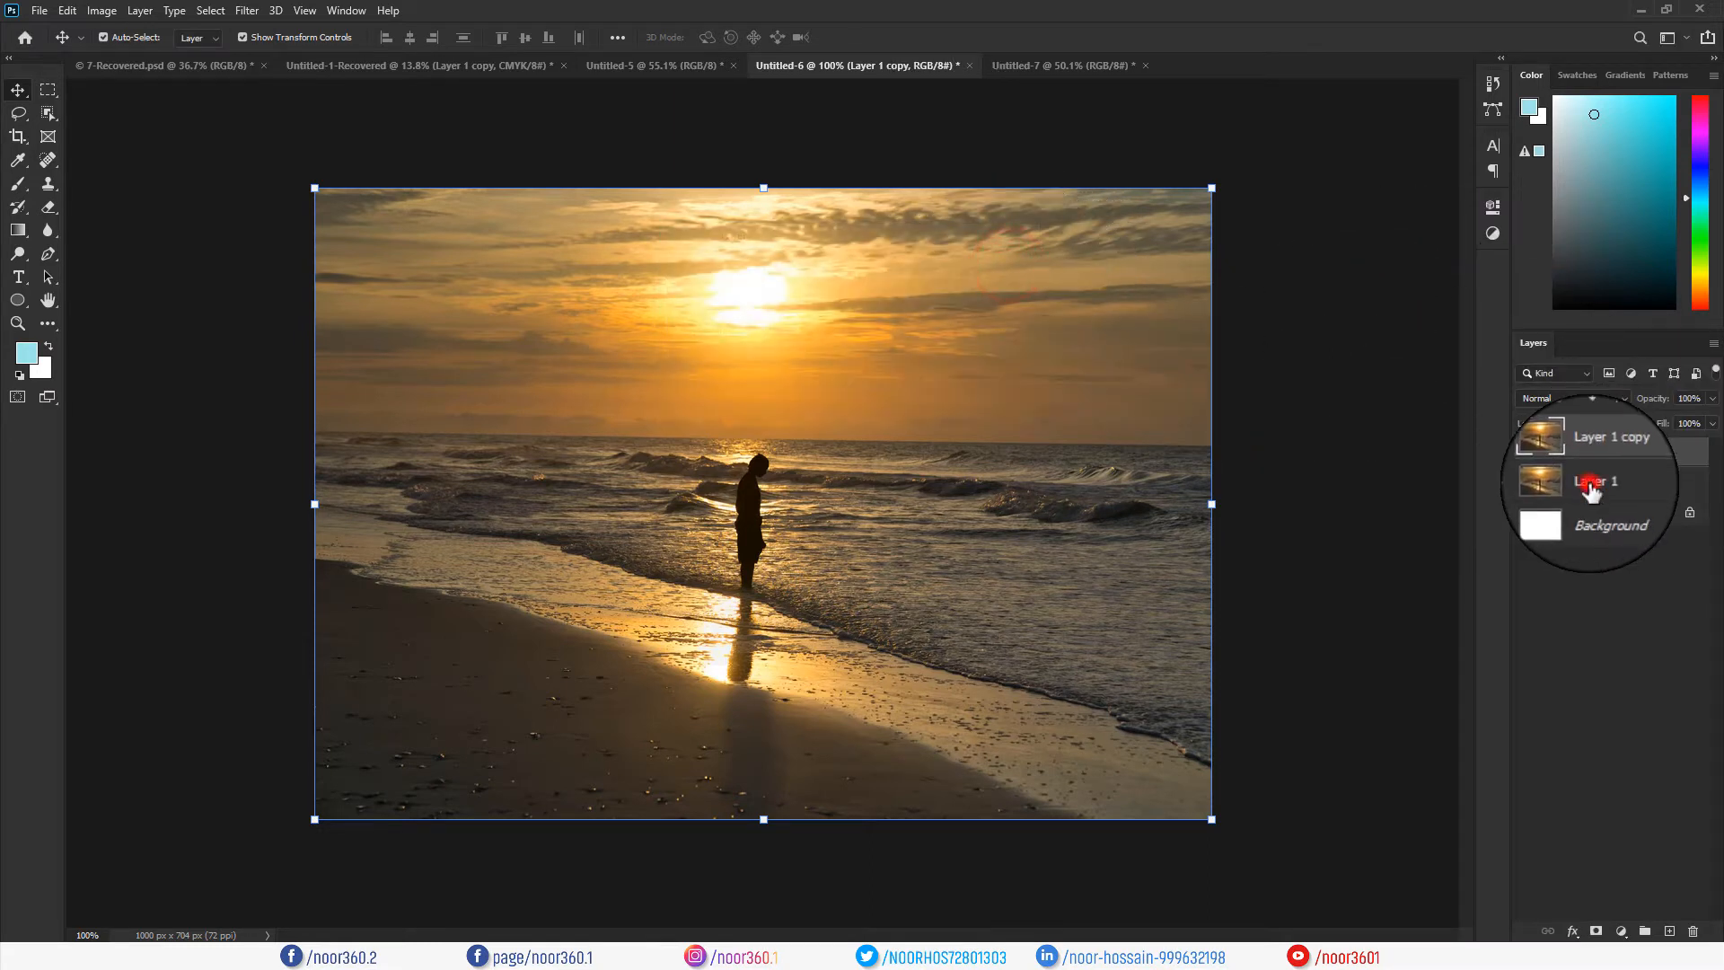
pyautogui.click(1526, 485)
pyautogui.click(1527, 485)
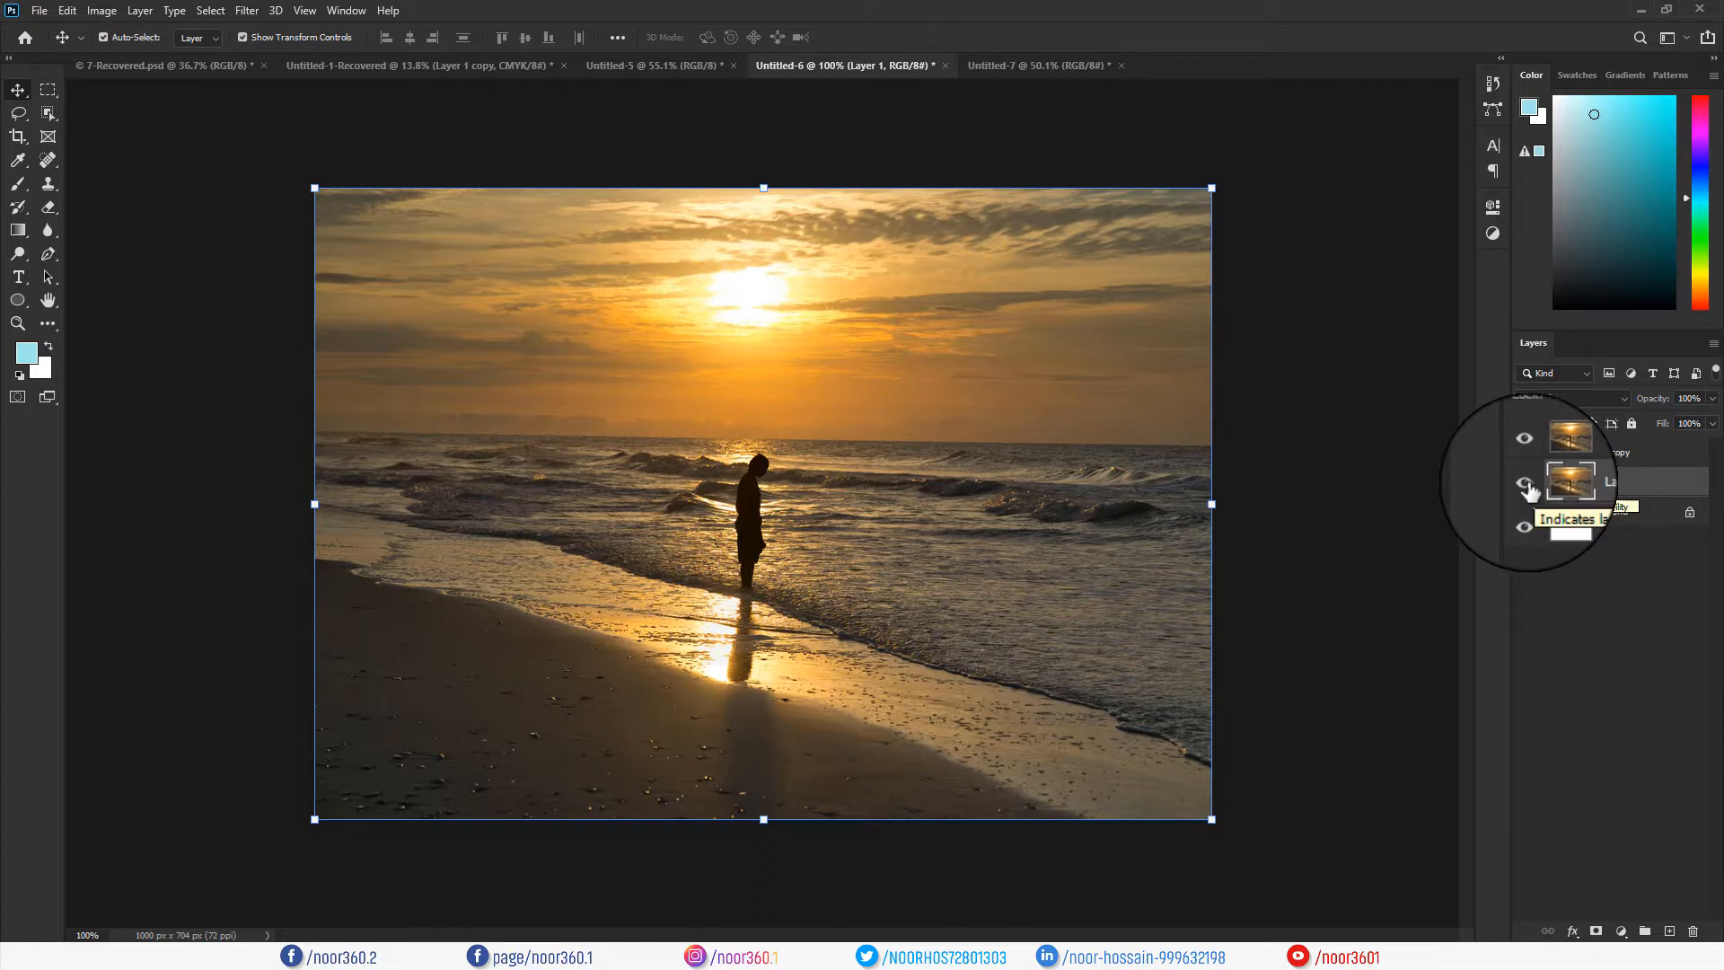
pyautogui.click(1526, 485)
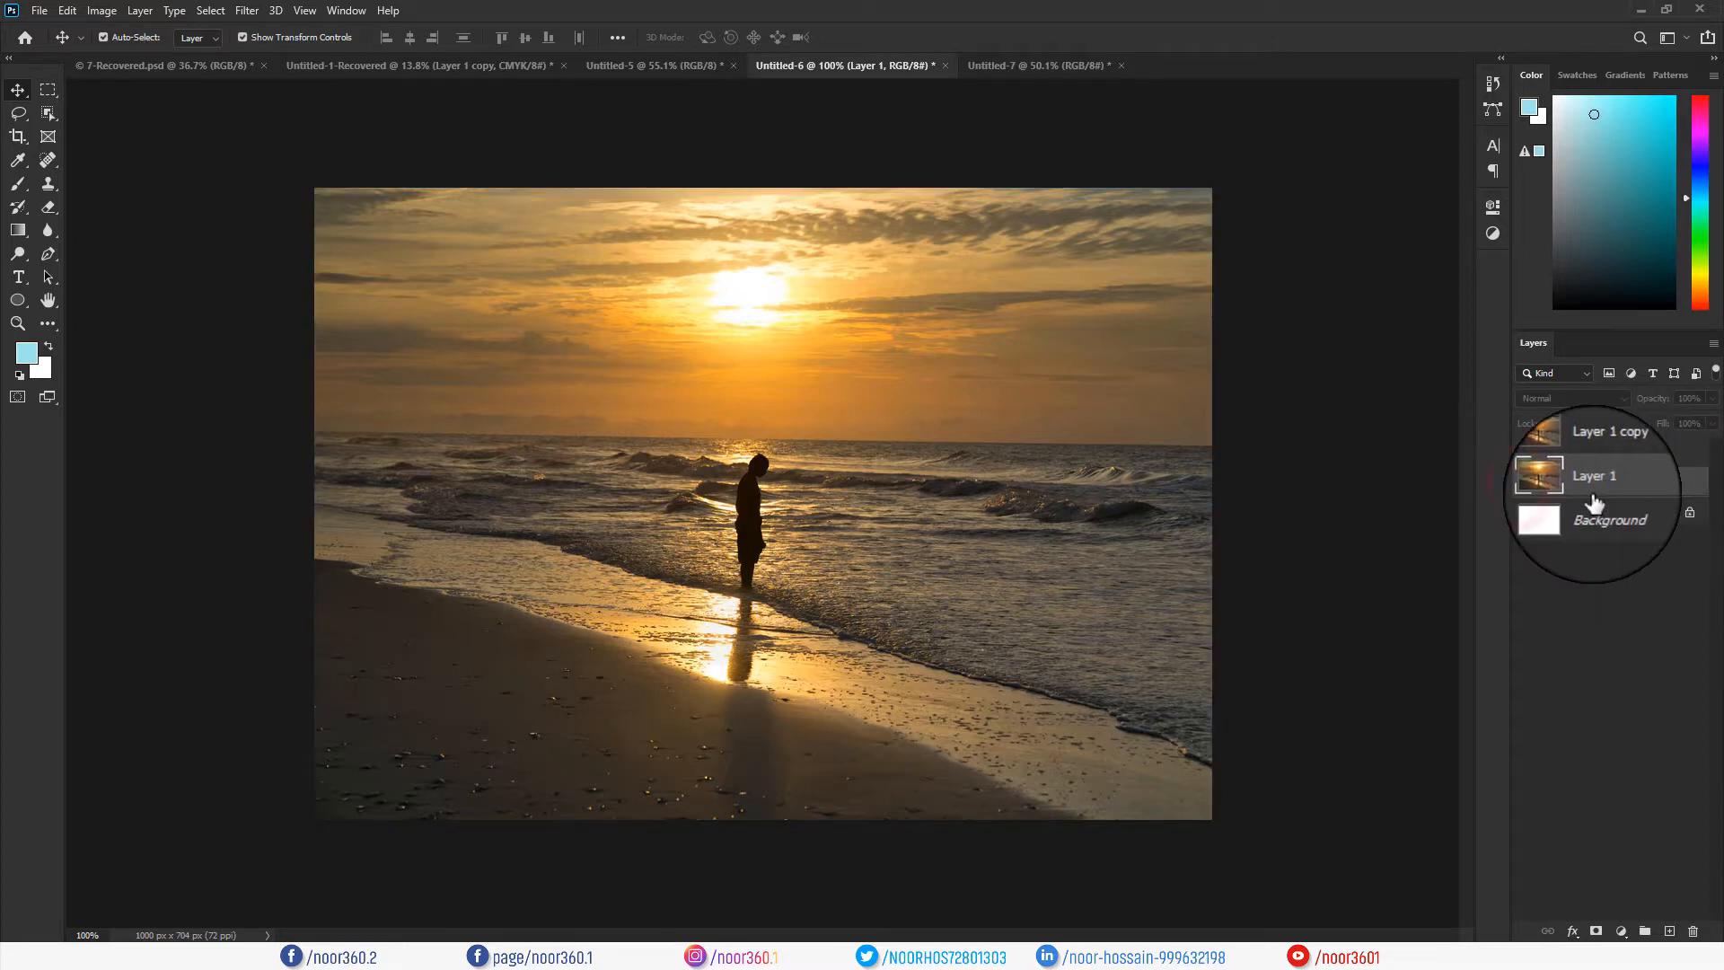
pyautogui.click(1595, 460)
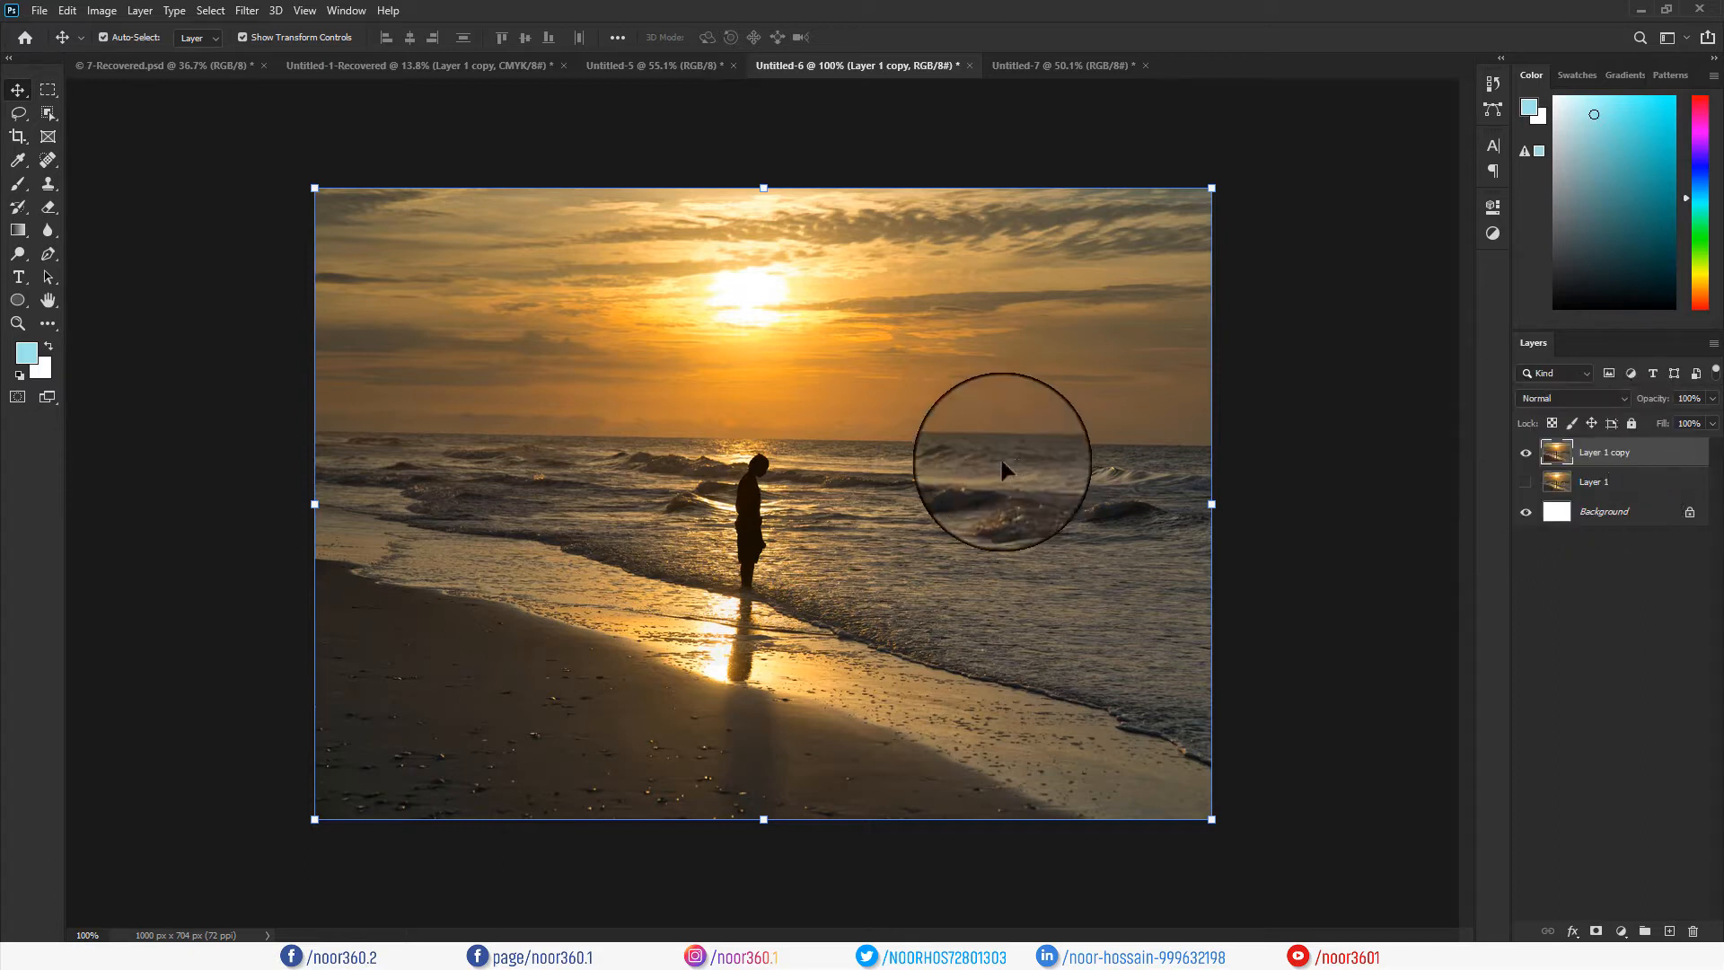
pyautogui.click(756, 489)
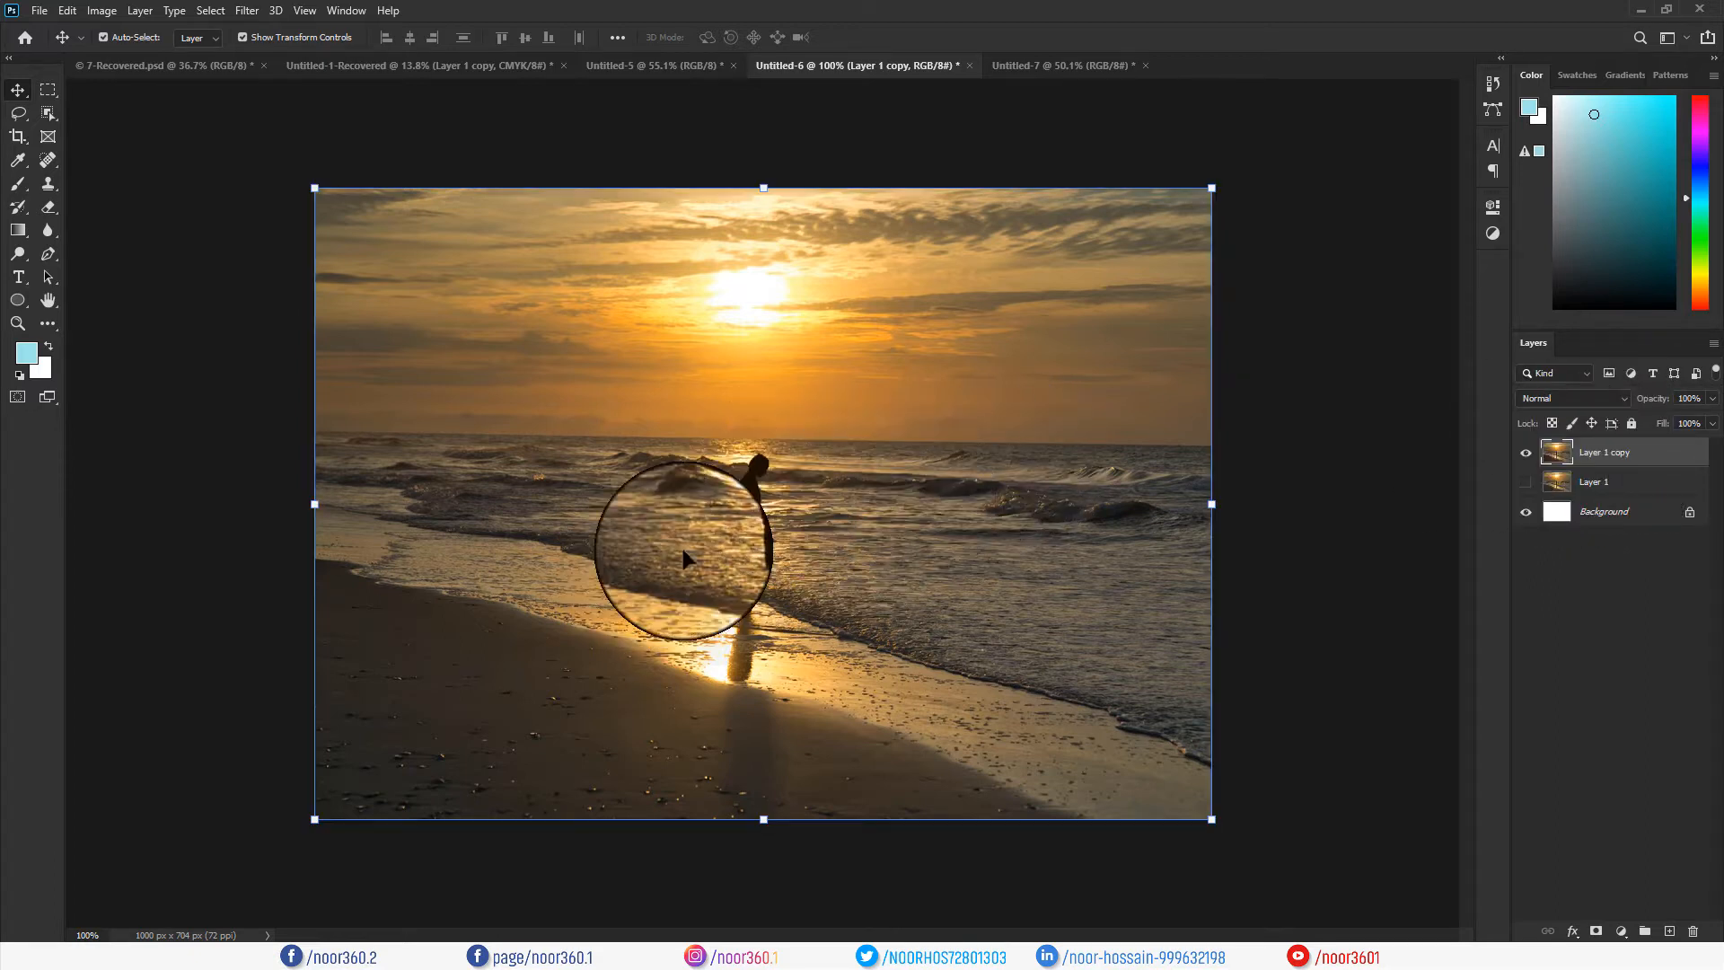
# Apply Filter > Distort > Spherize at amount 100 to Layer 1 copy.
pyautogui.click(245, 11)
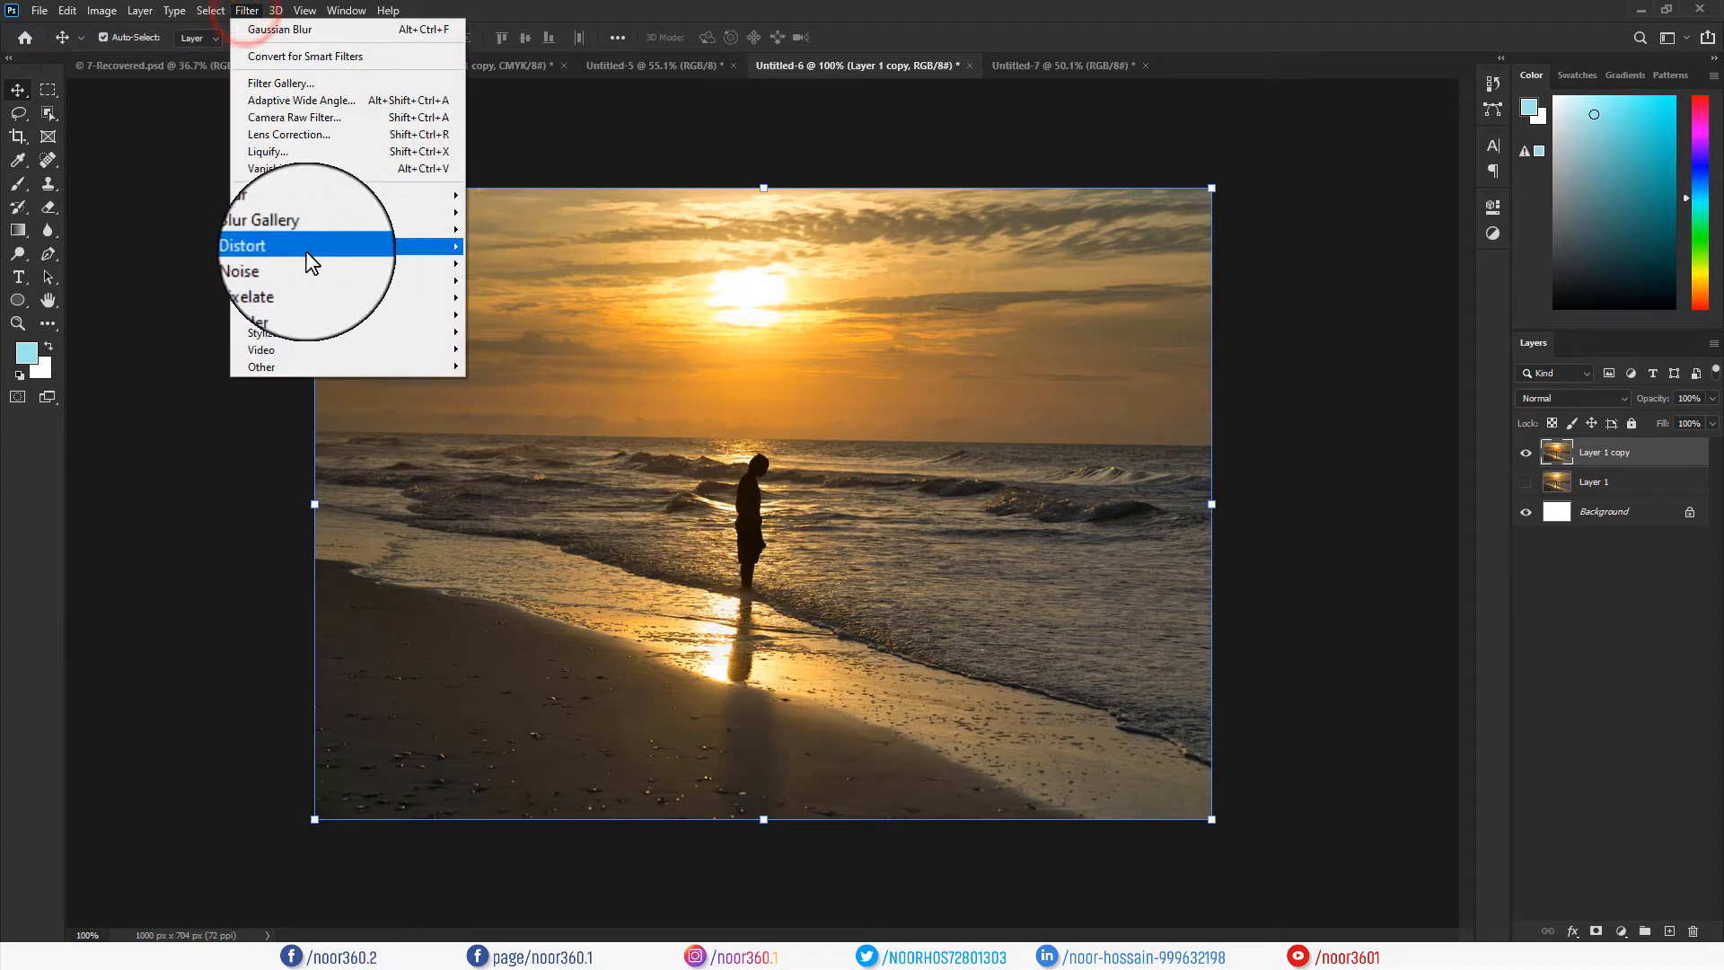
pyautogui.moveTo(346, 261)
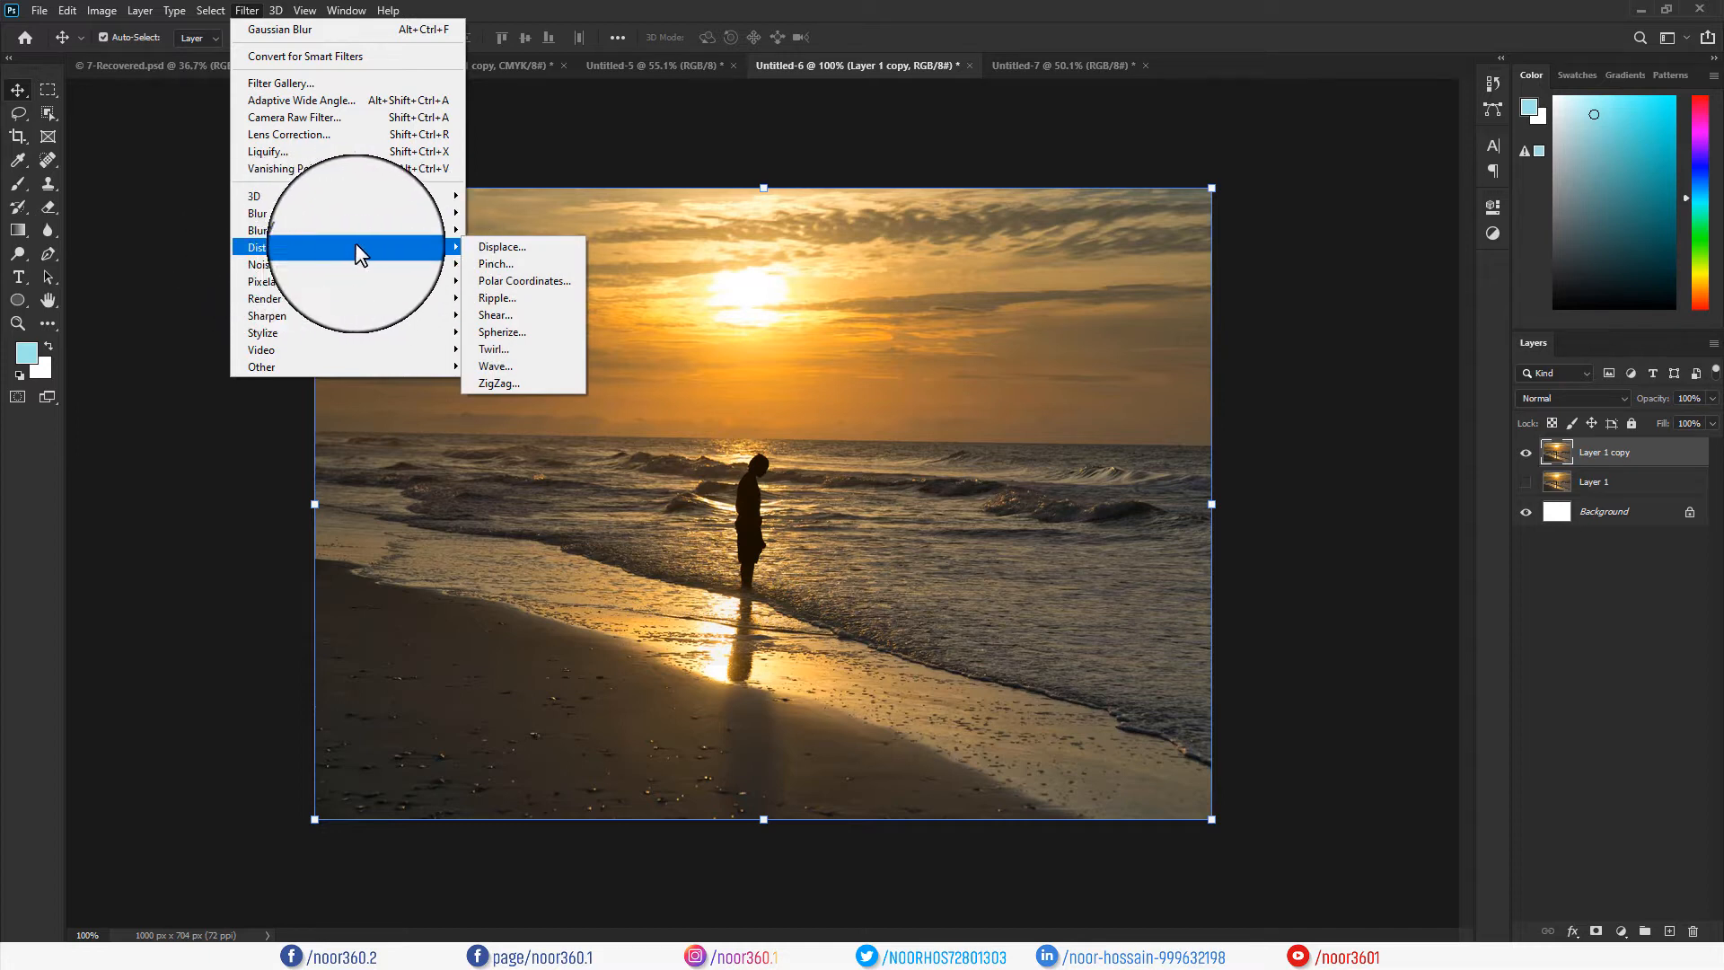
pyautogui.click(493, 333)
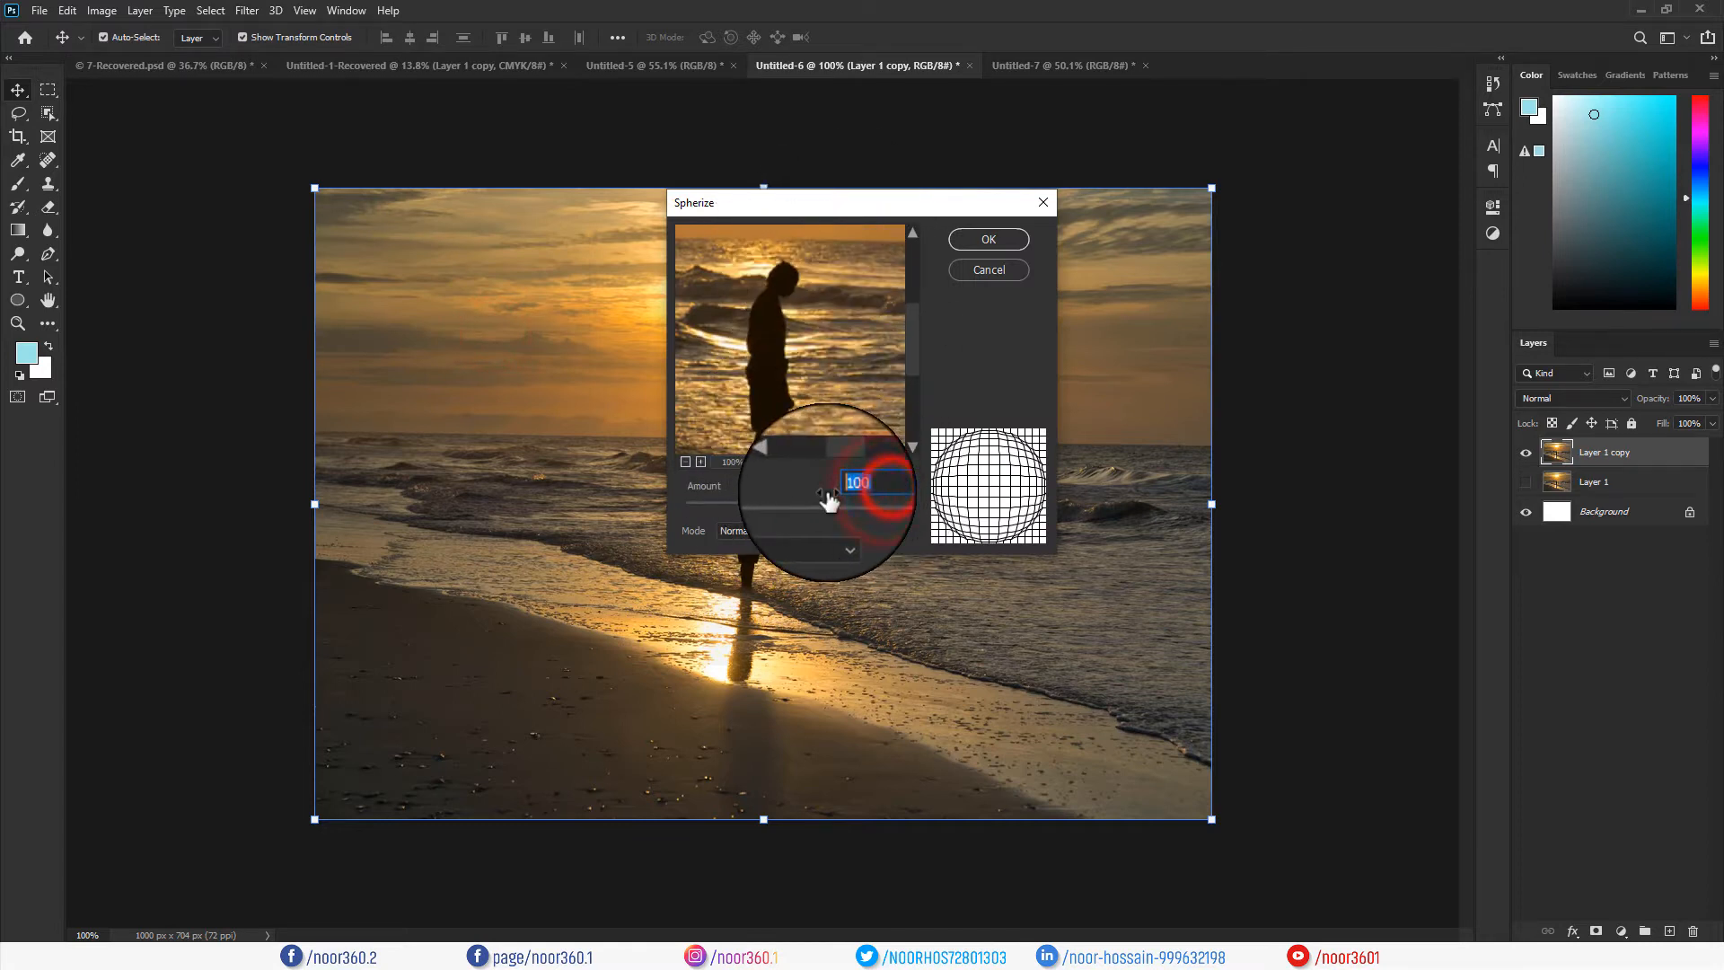
pyautogui.click(987, 240)
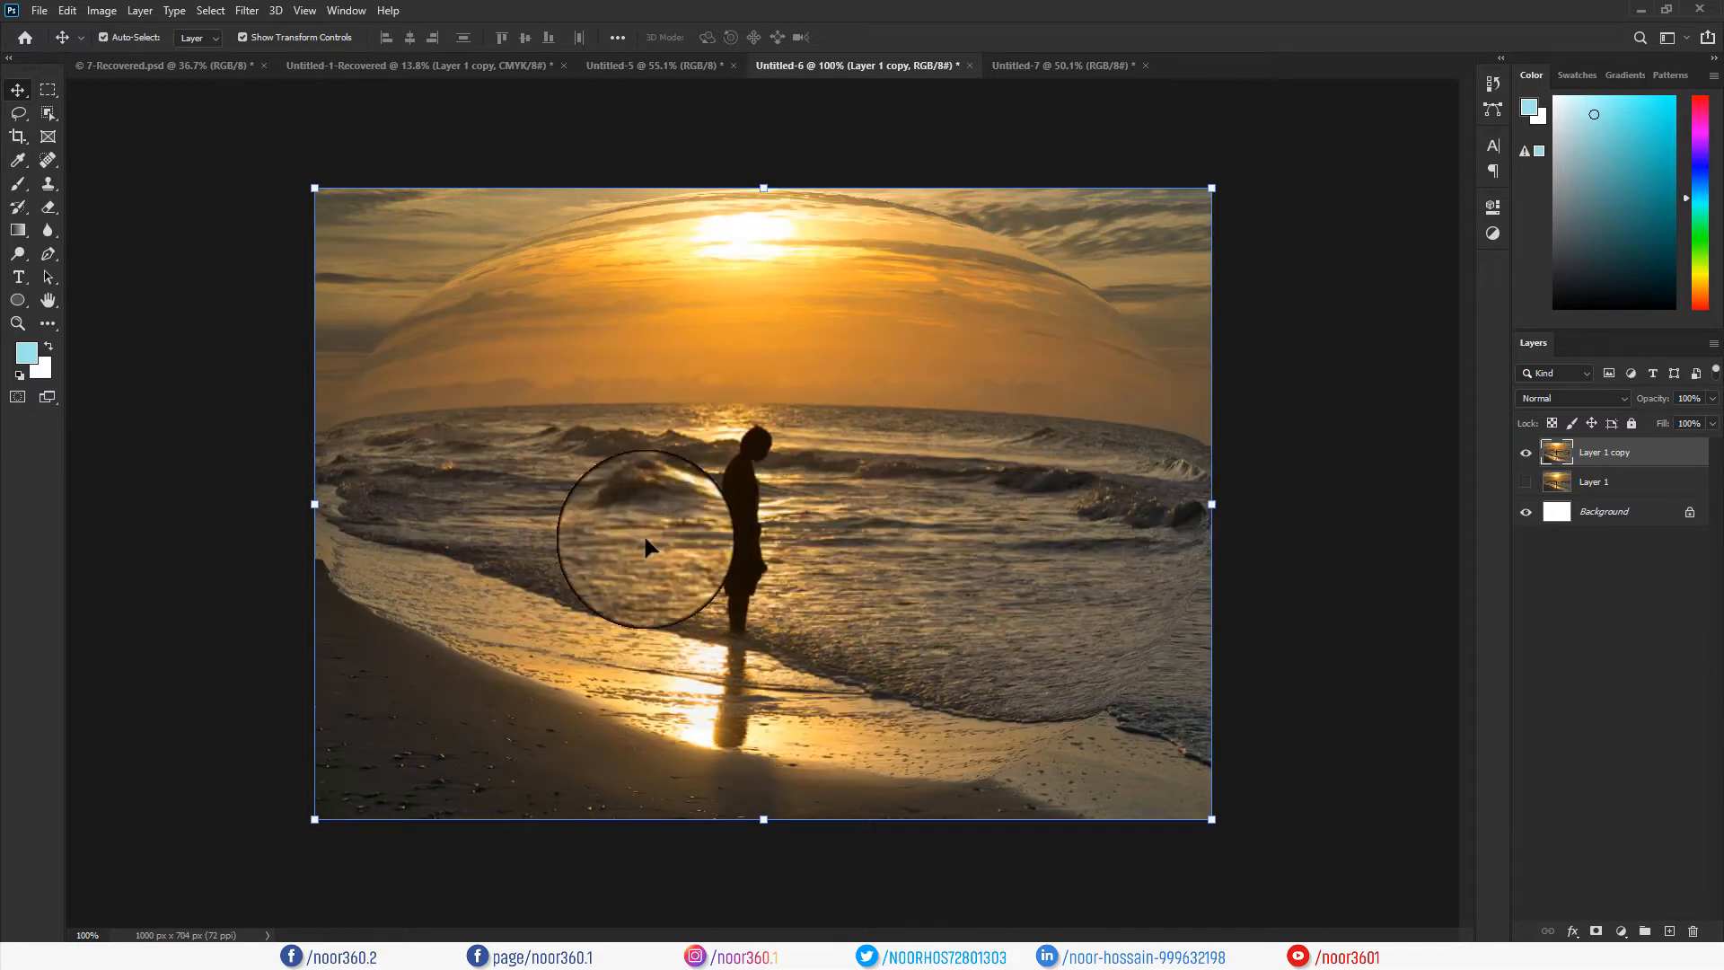
pyautogui.click(880, 498)
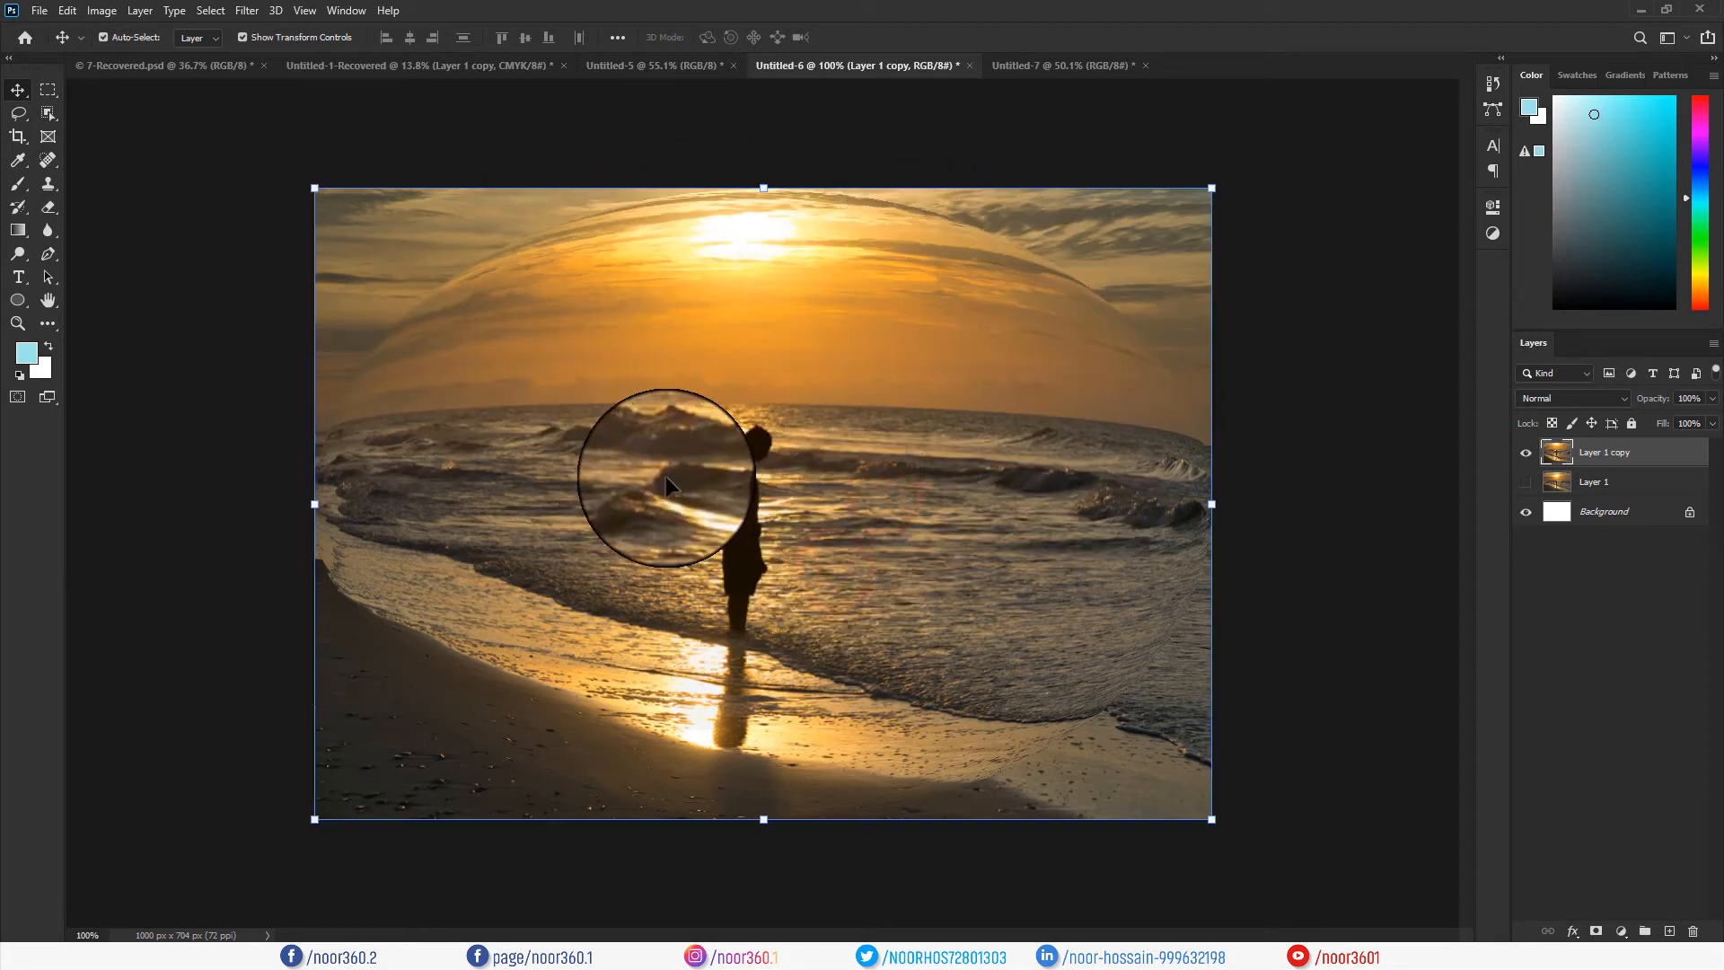
pyautogui.click(714, 458)
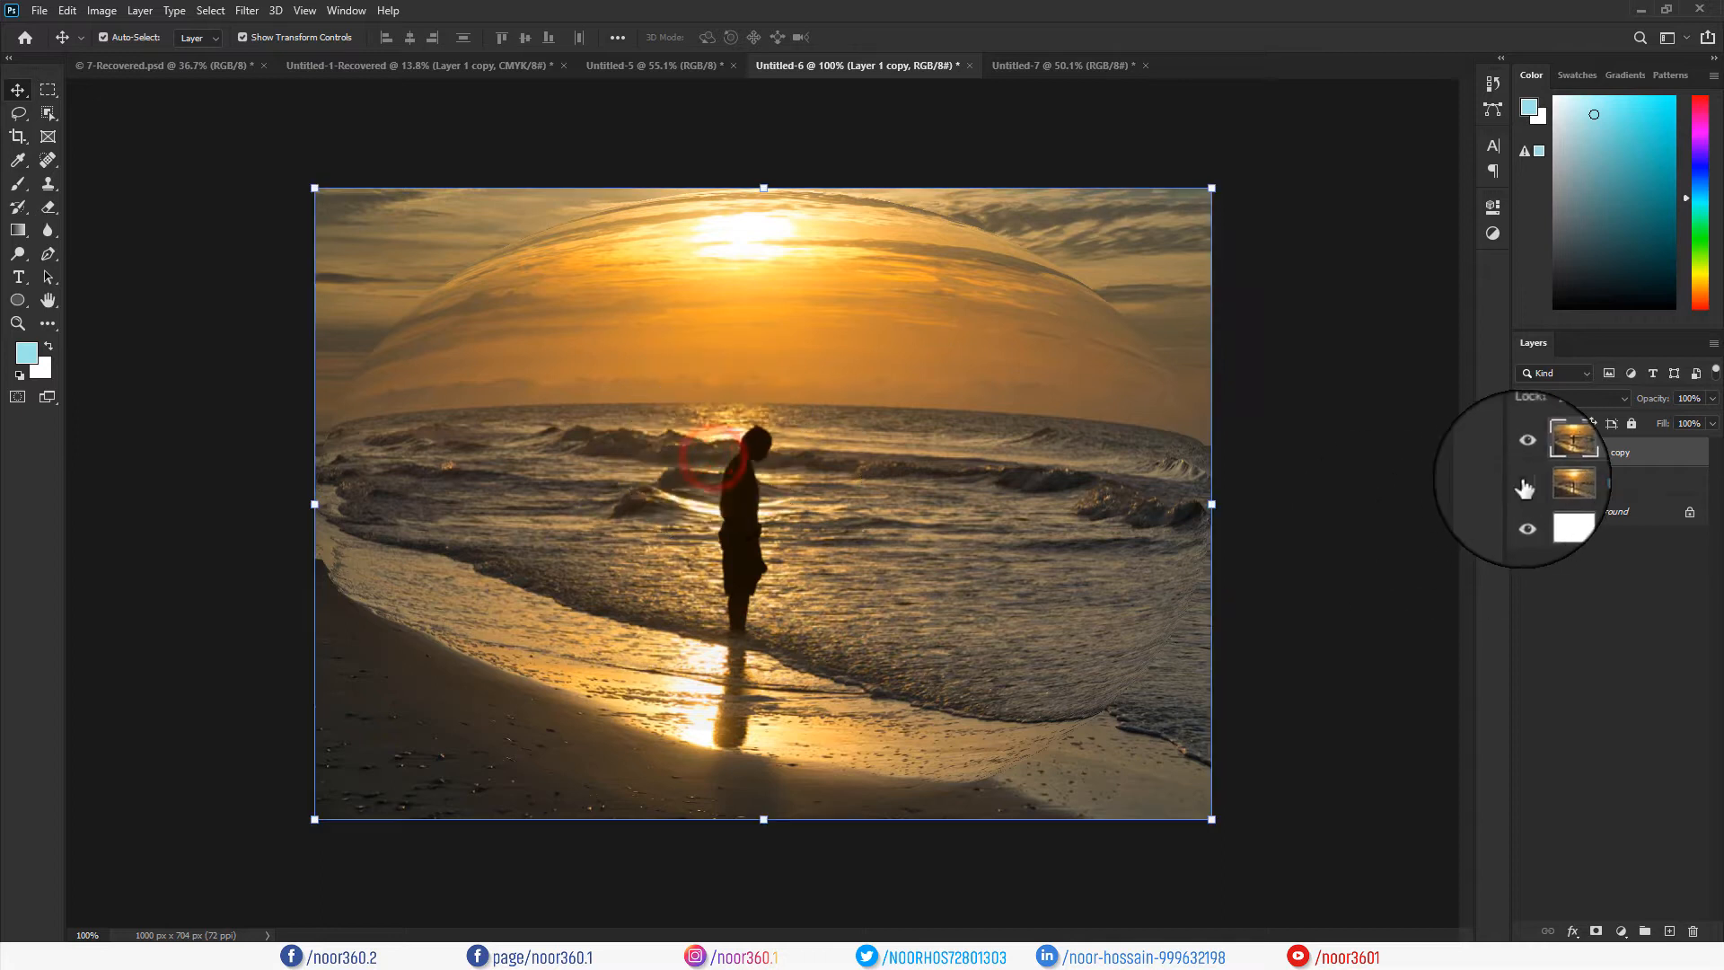
# Toggle Layer 1 copy and Layer 1 visibility to compare the spherized and original photo.
pyautogui.click(1526, 453)
pyautogui.click(1526, 452)
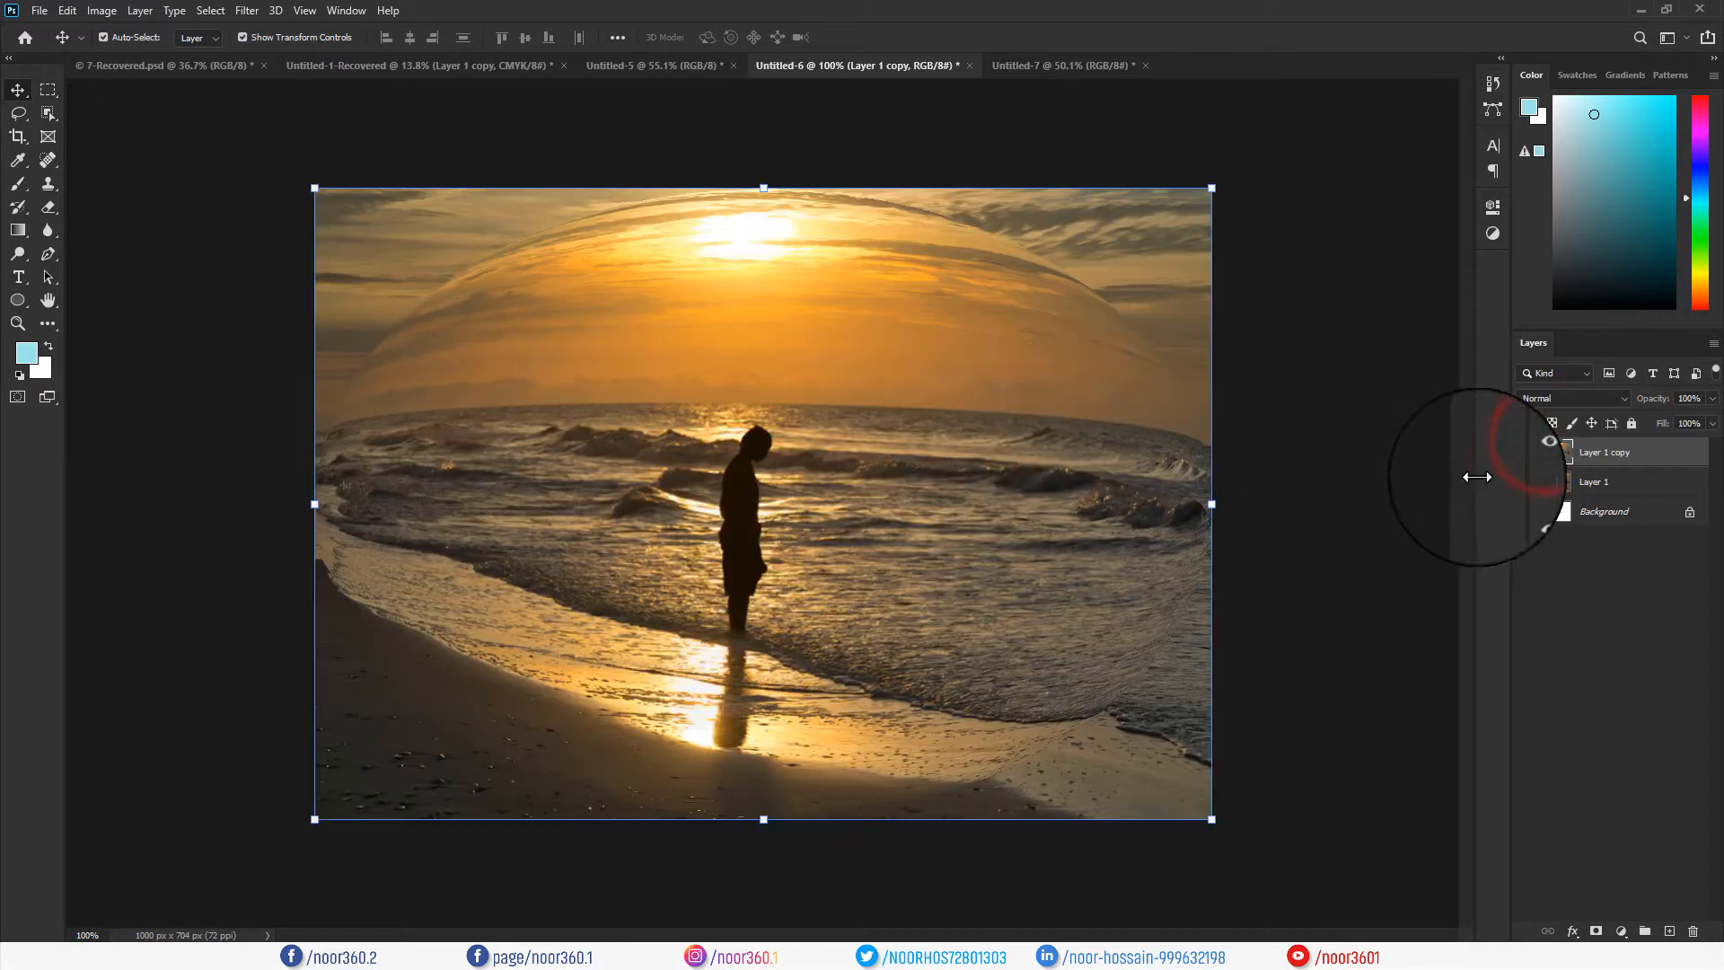
pyautogui.click(1526, 482)
pyautogui.click(1526, 453)
# Draw a circle over the central figure, filled yellow with no outline.
pyautogui.click(1526, 453)
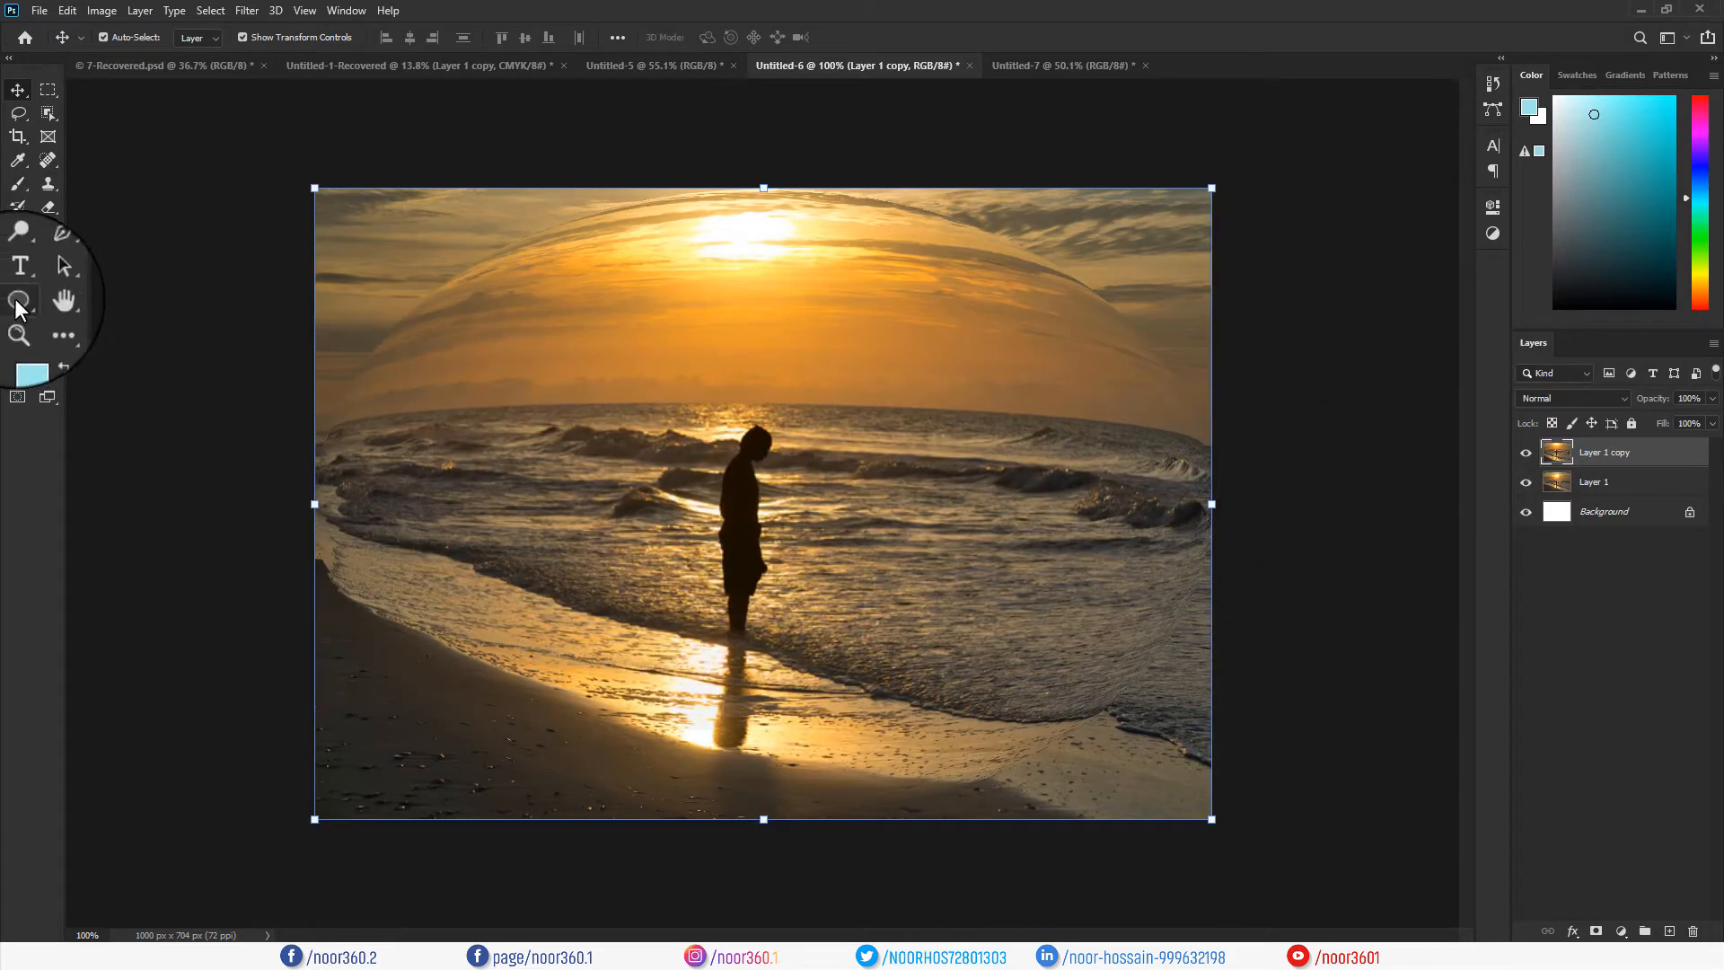
pyautogui.click(18, 303)
pyautogui.moveTo(621, 340)
pyautogui.mouseDown()
pyautogui.moveTo(908, 633)
pyautogui.moveTo(827, 501)
pyautogui.moveTo(727, 493)
pyautogui.mouseUp()
pyautogui.click(1239, 342)
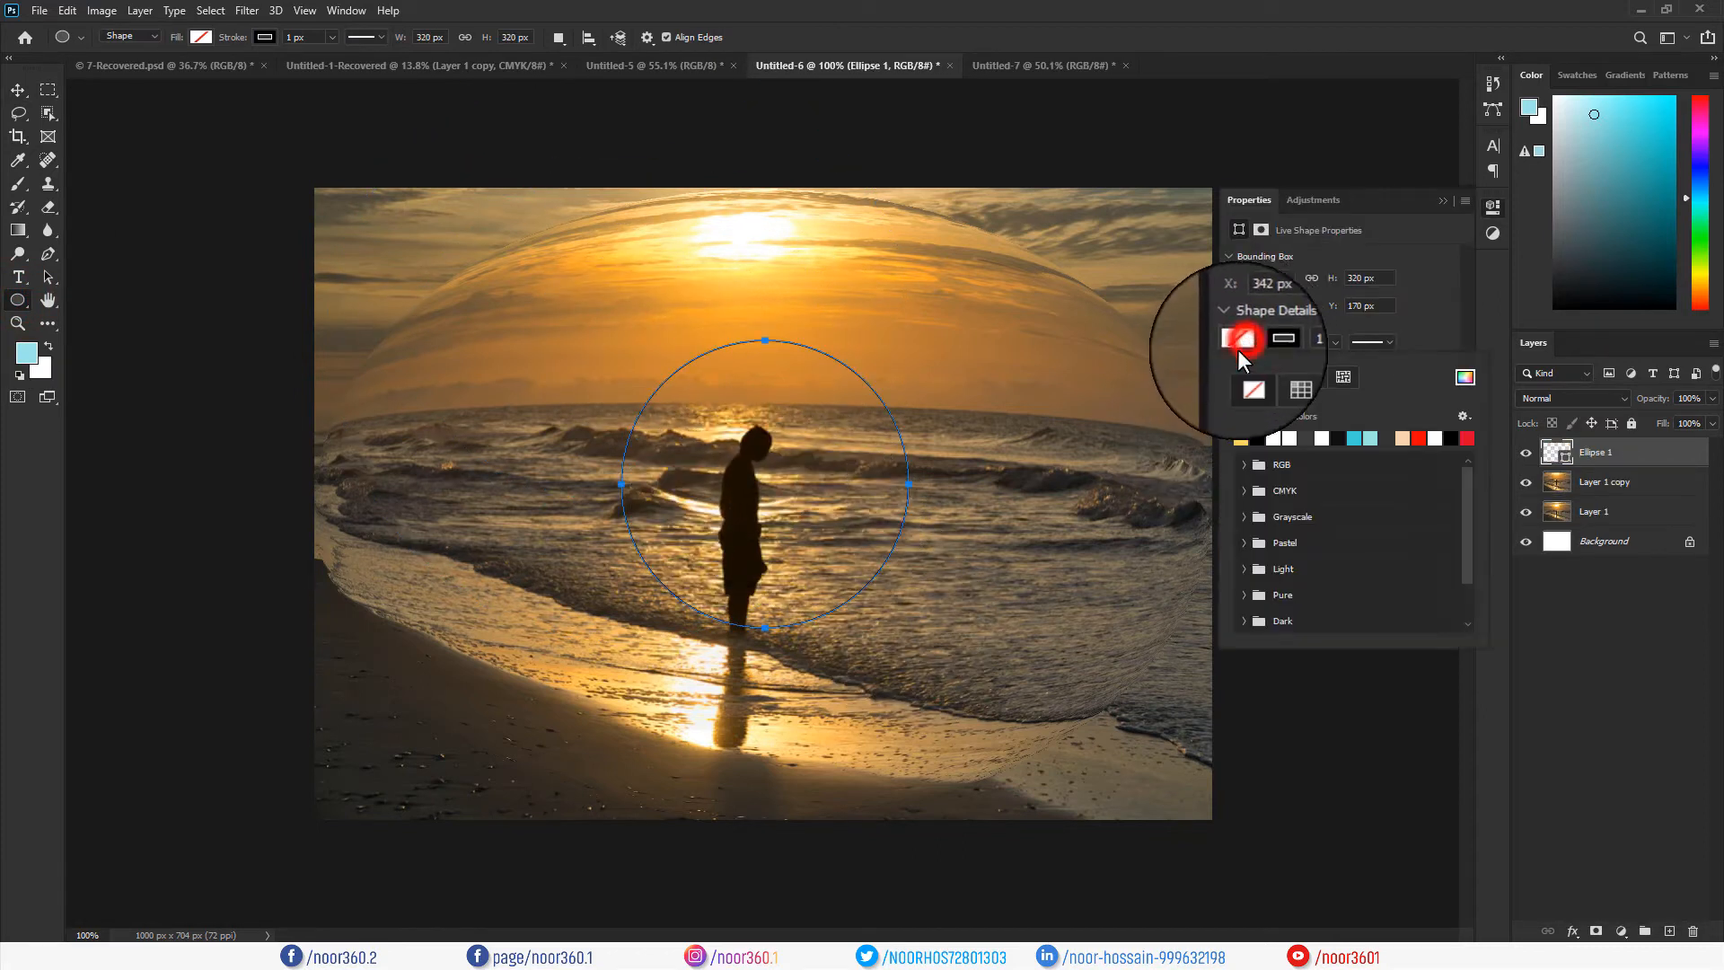
pyautogui.click(1240, 439)
pyautogui.click(1270, 341)
pyautogui.click(1250, 377)
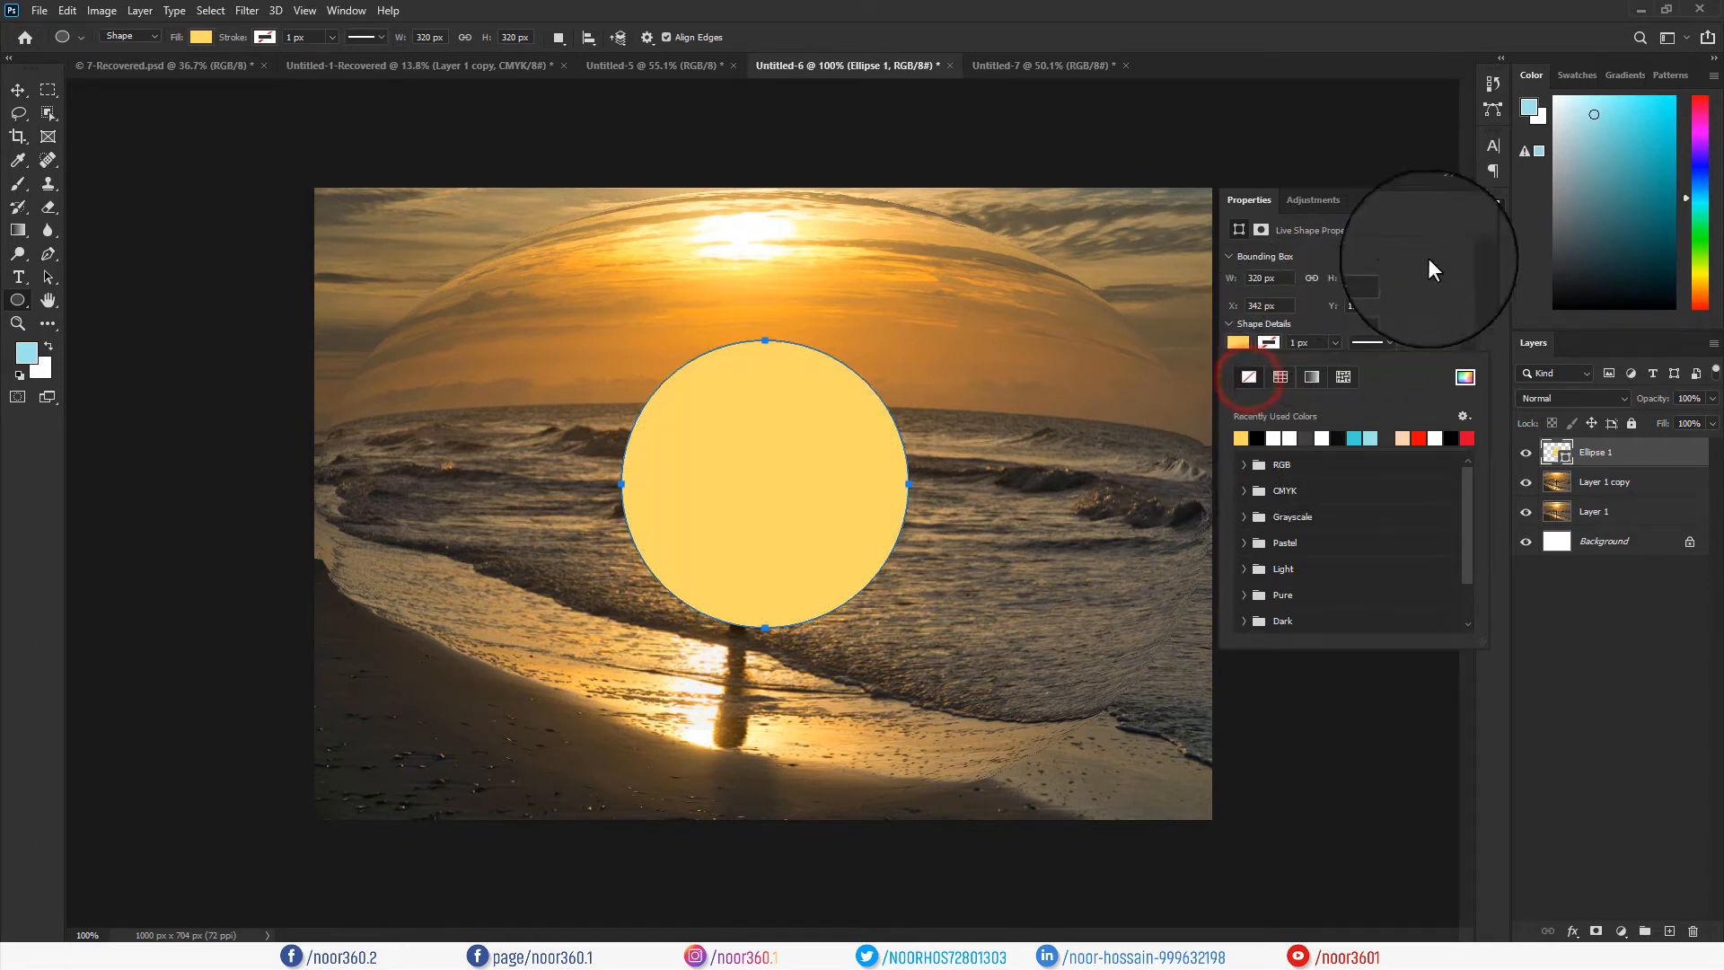
pyautogui.click(1442, 200)
# Align the circle to the vertical and horizontal centres of Layer 1 copy, then select only Ellipse 1.
pyautogui.click(18, 90)
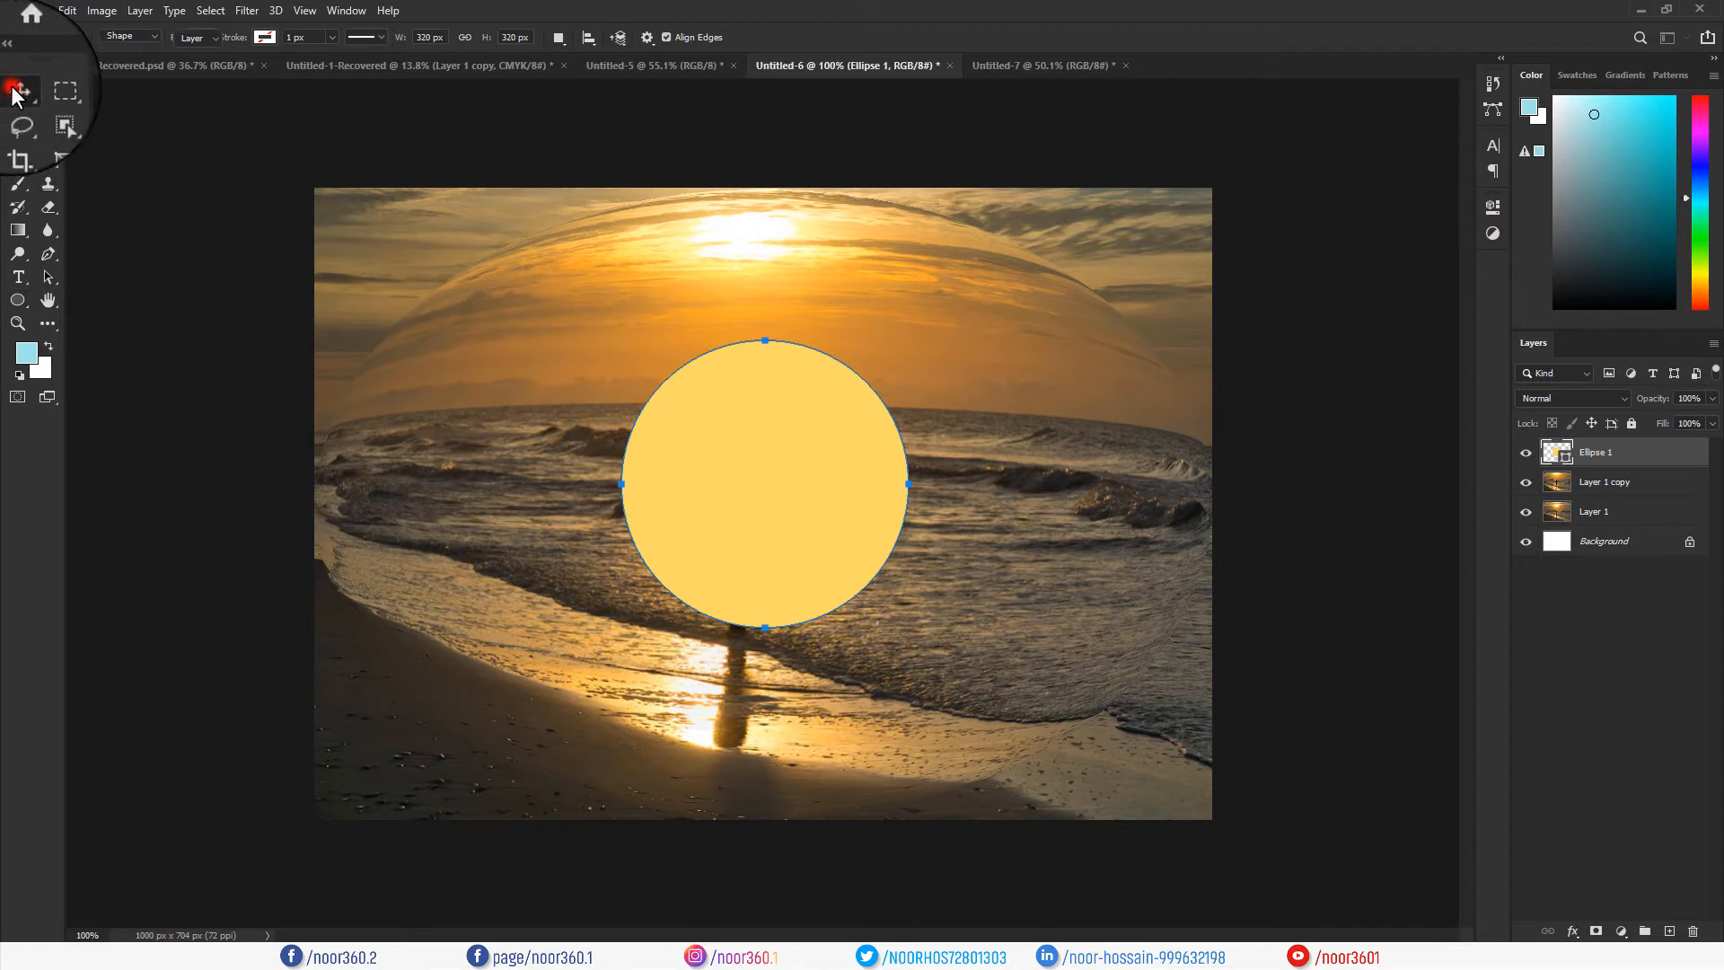
pyautogui.keyDown('shift'); pyautogui.click(1059, 421); pyautogui.keyUp('shift')
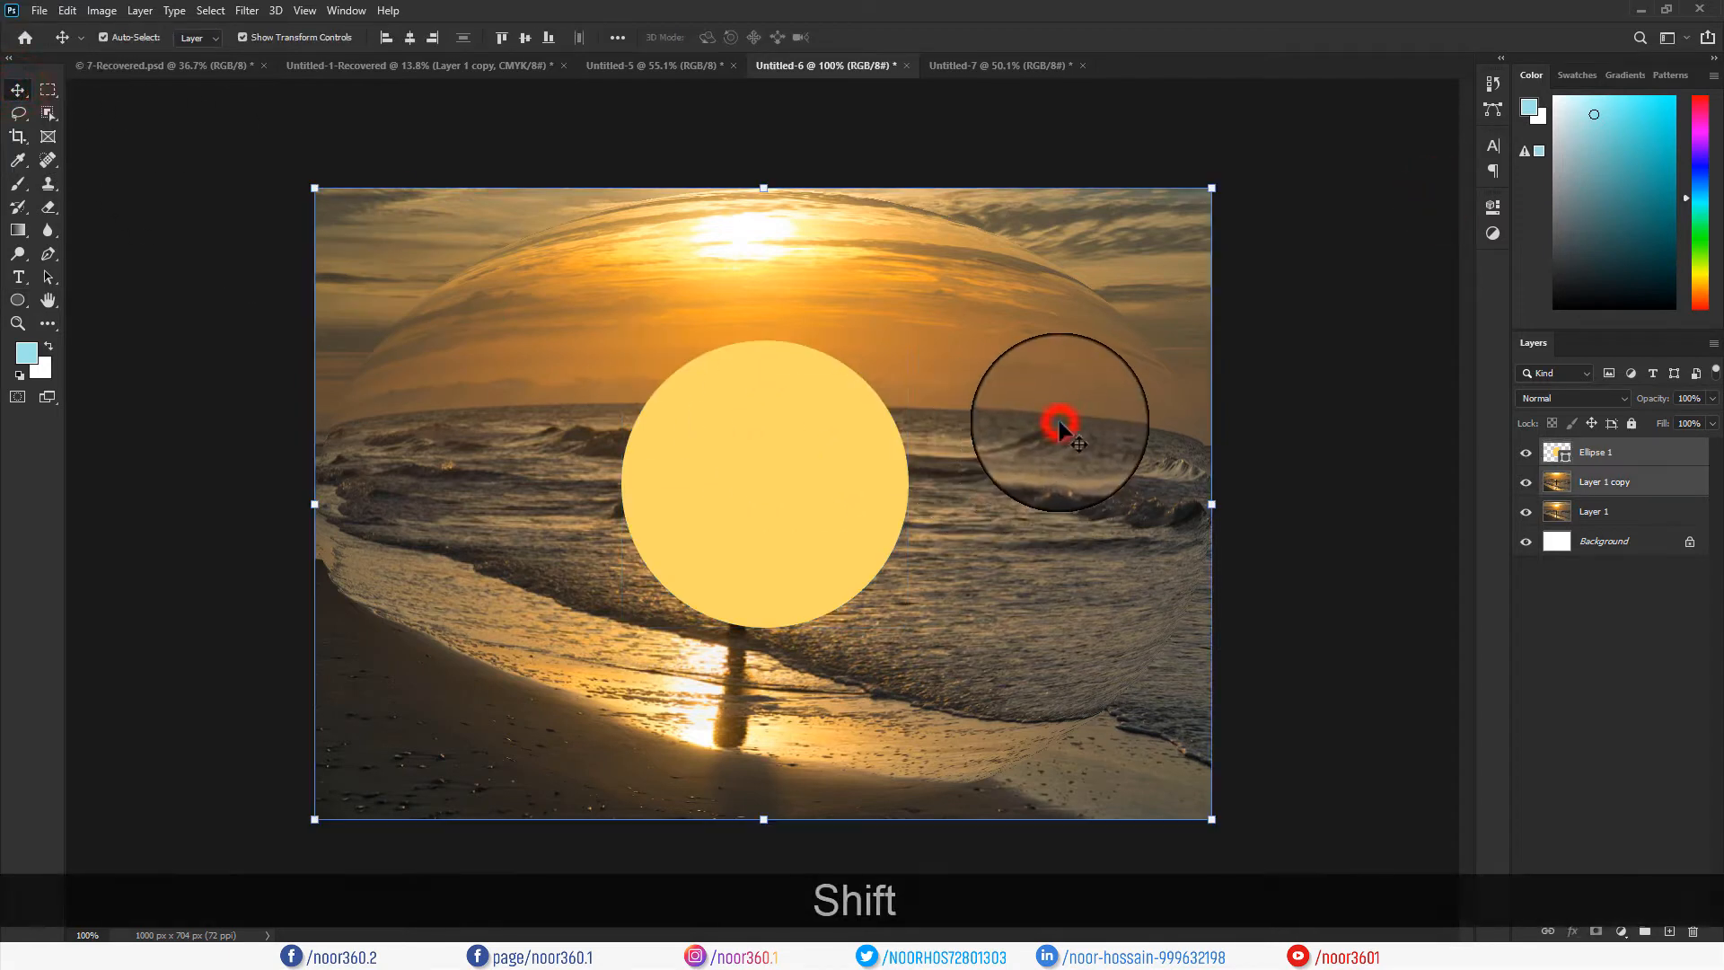
pyautogui.click(524, 38)
pyautogui.click(410, 38)
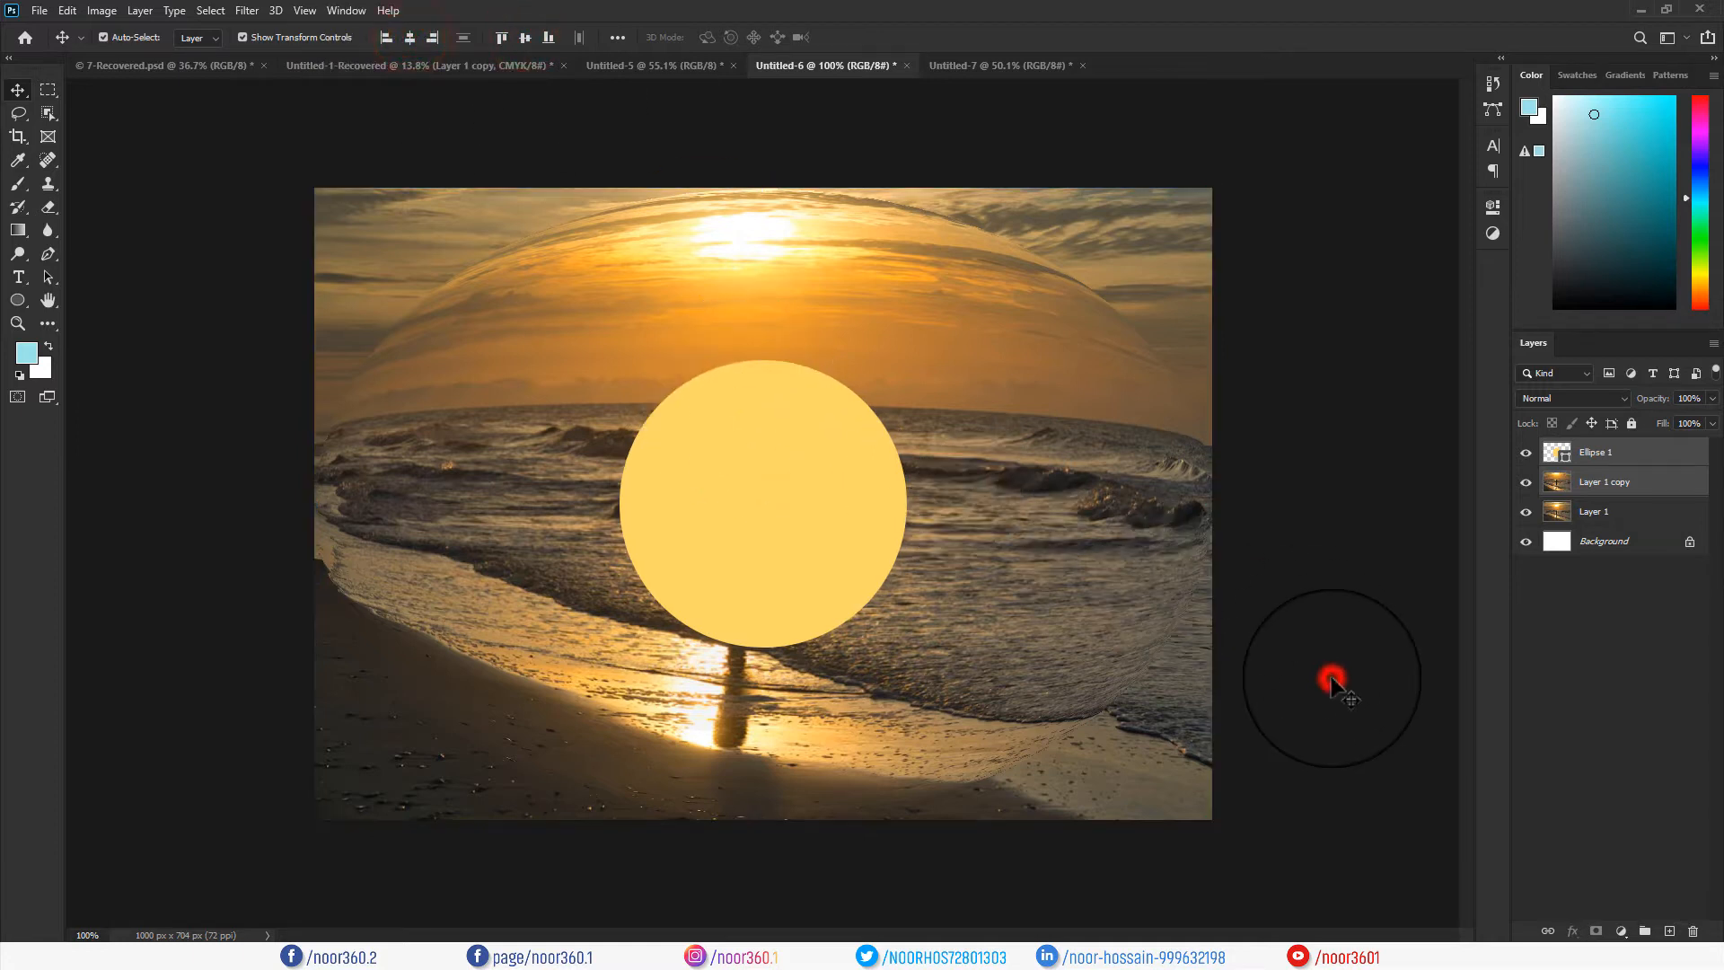
pyautogui.click(1597, 452)
# Shrink Ellipse 1 to about 94.7% at half opacity, move it below Layer 1 copy, and restore 100% opacity.
pyautogui.click(1713, 398)
pyautogui.moveTo(1699, 415); pyautogui.dragTo(1668, 419)
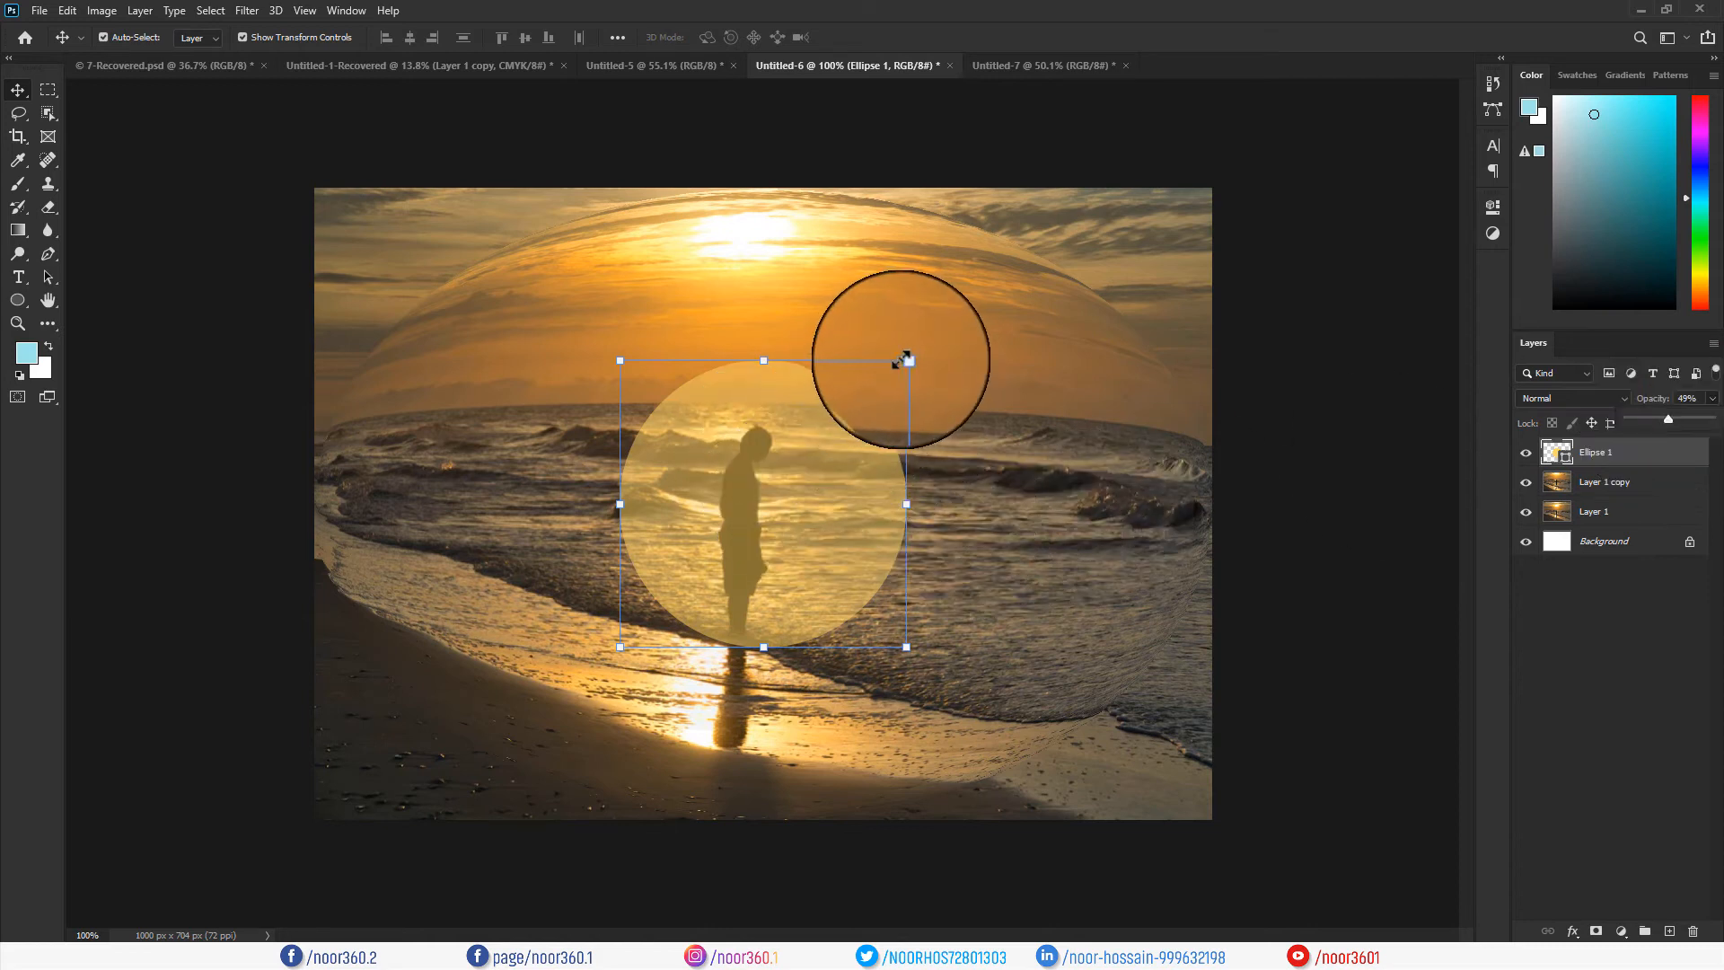
pyautogui.moveTo(907, 359); pyautogui.dragTo(898, 366)
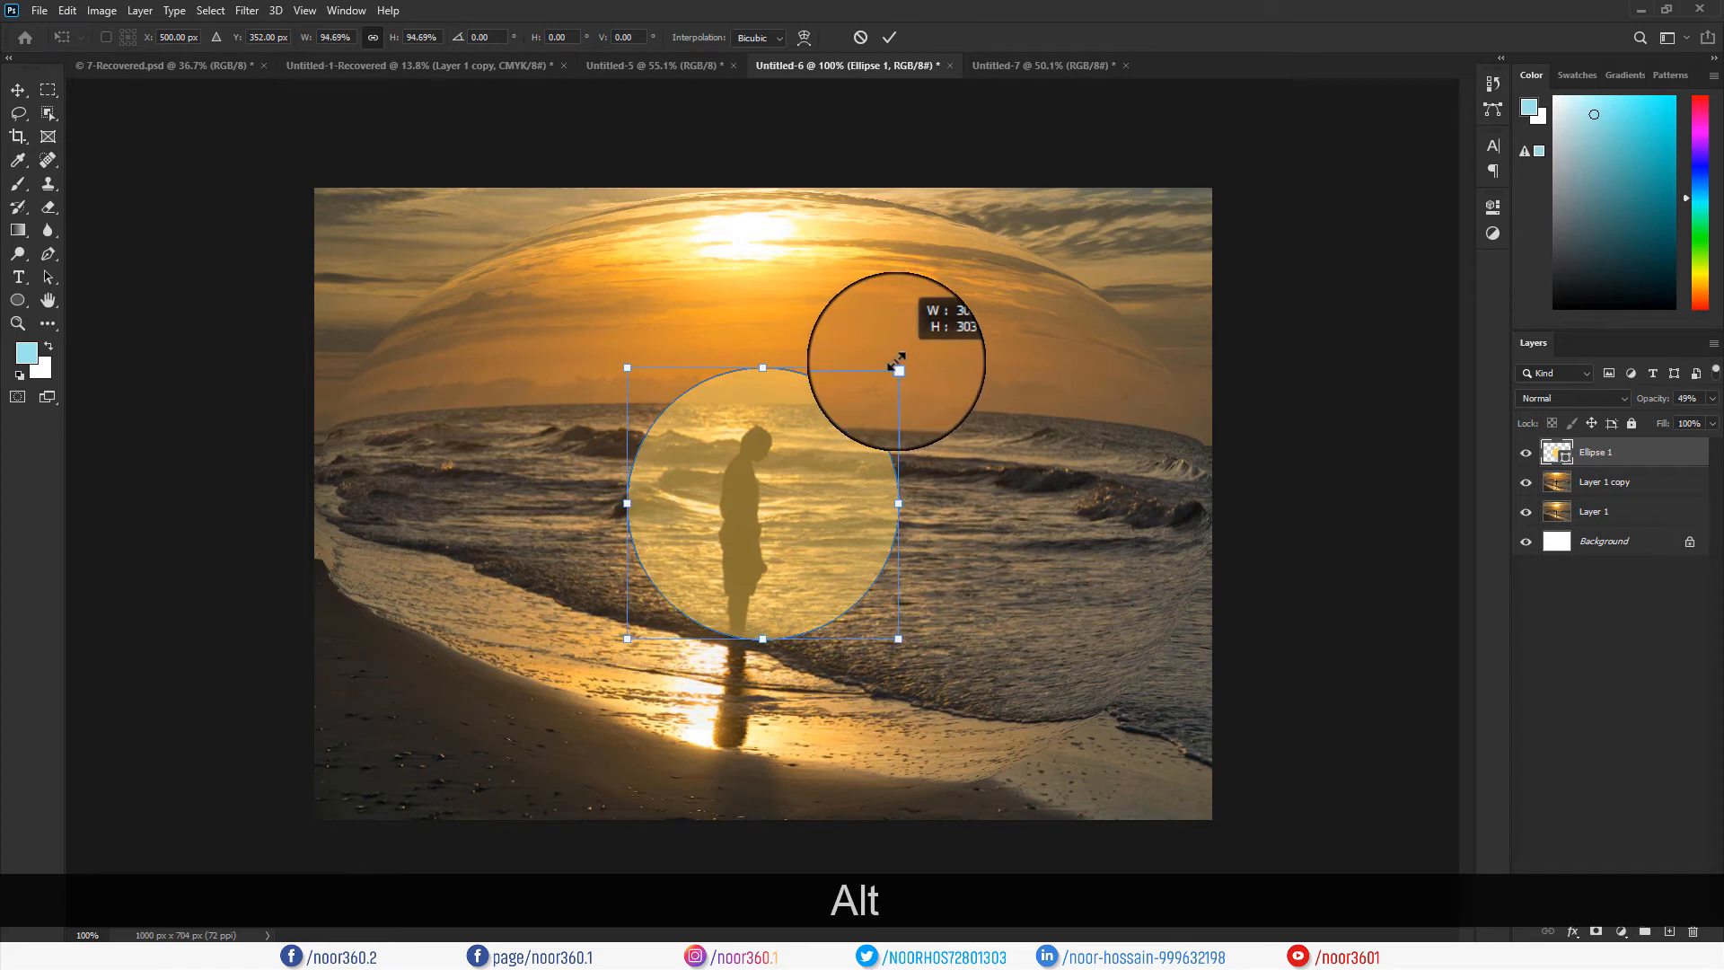
pyautogui.click(889, 37)
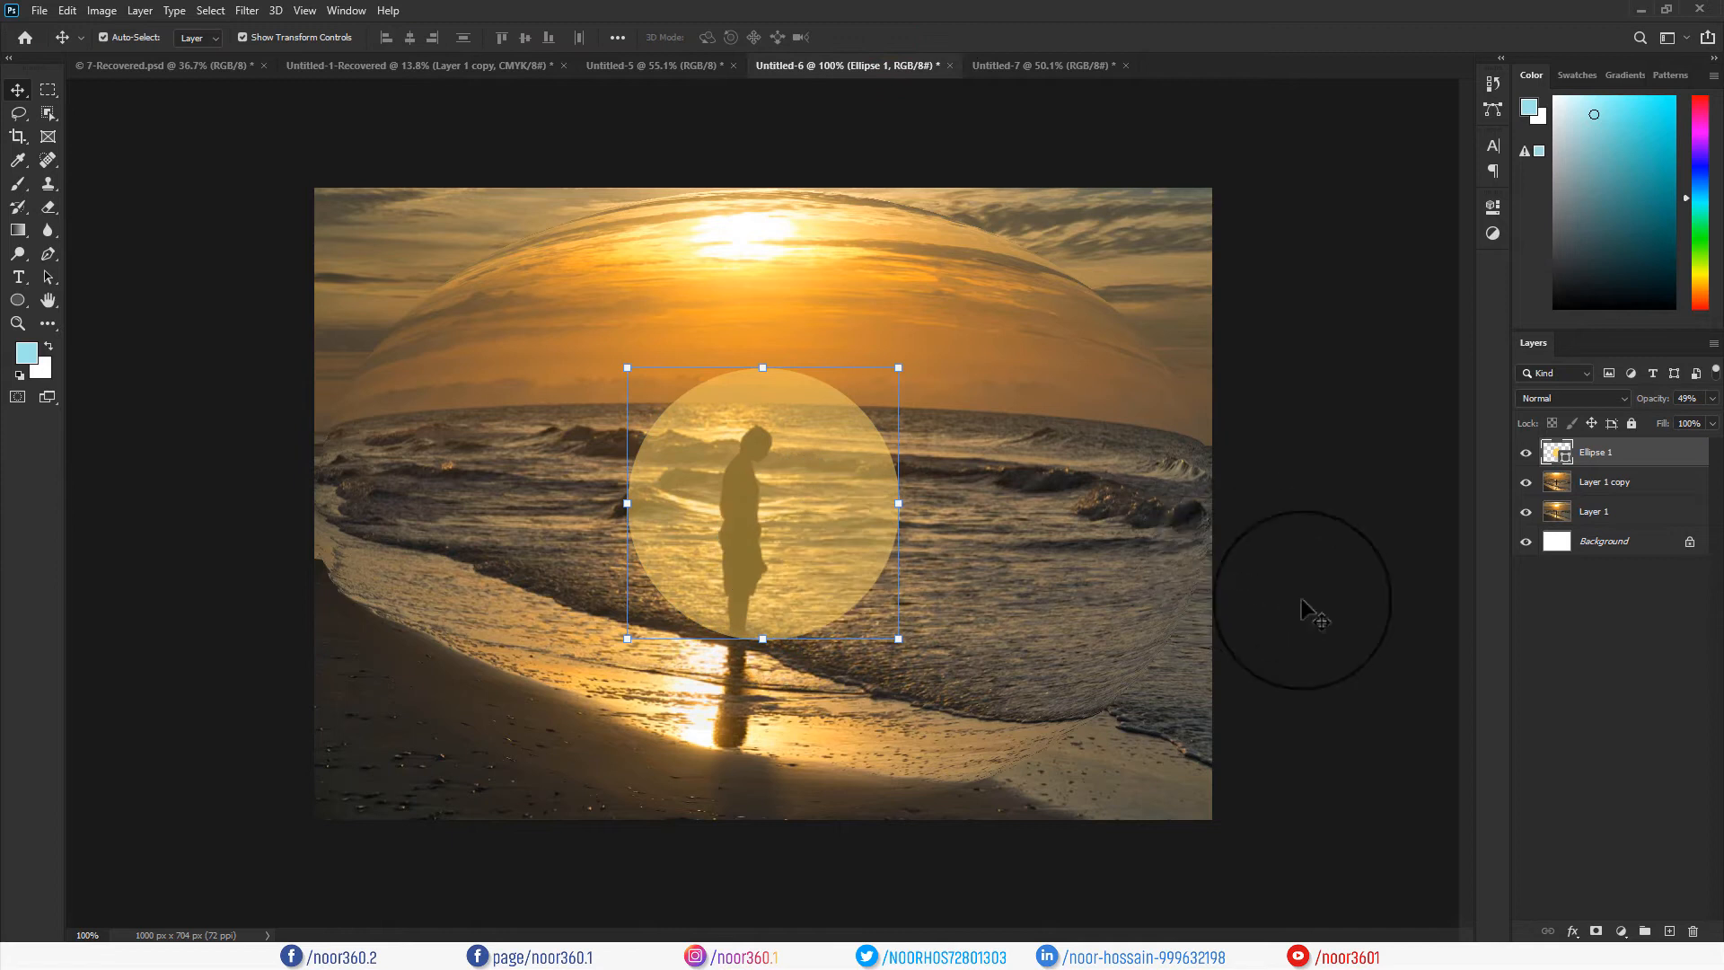
pyautogui.moveTo(1608, 460); pyautogui.dragTo(1612, 494)
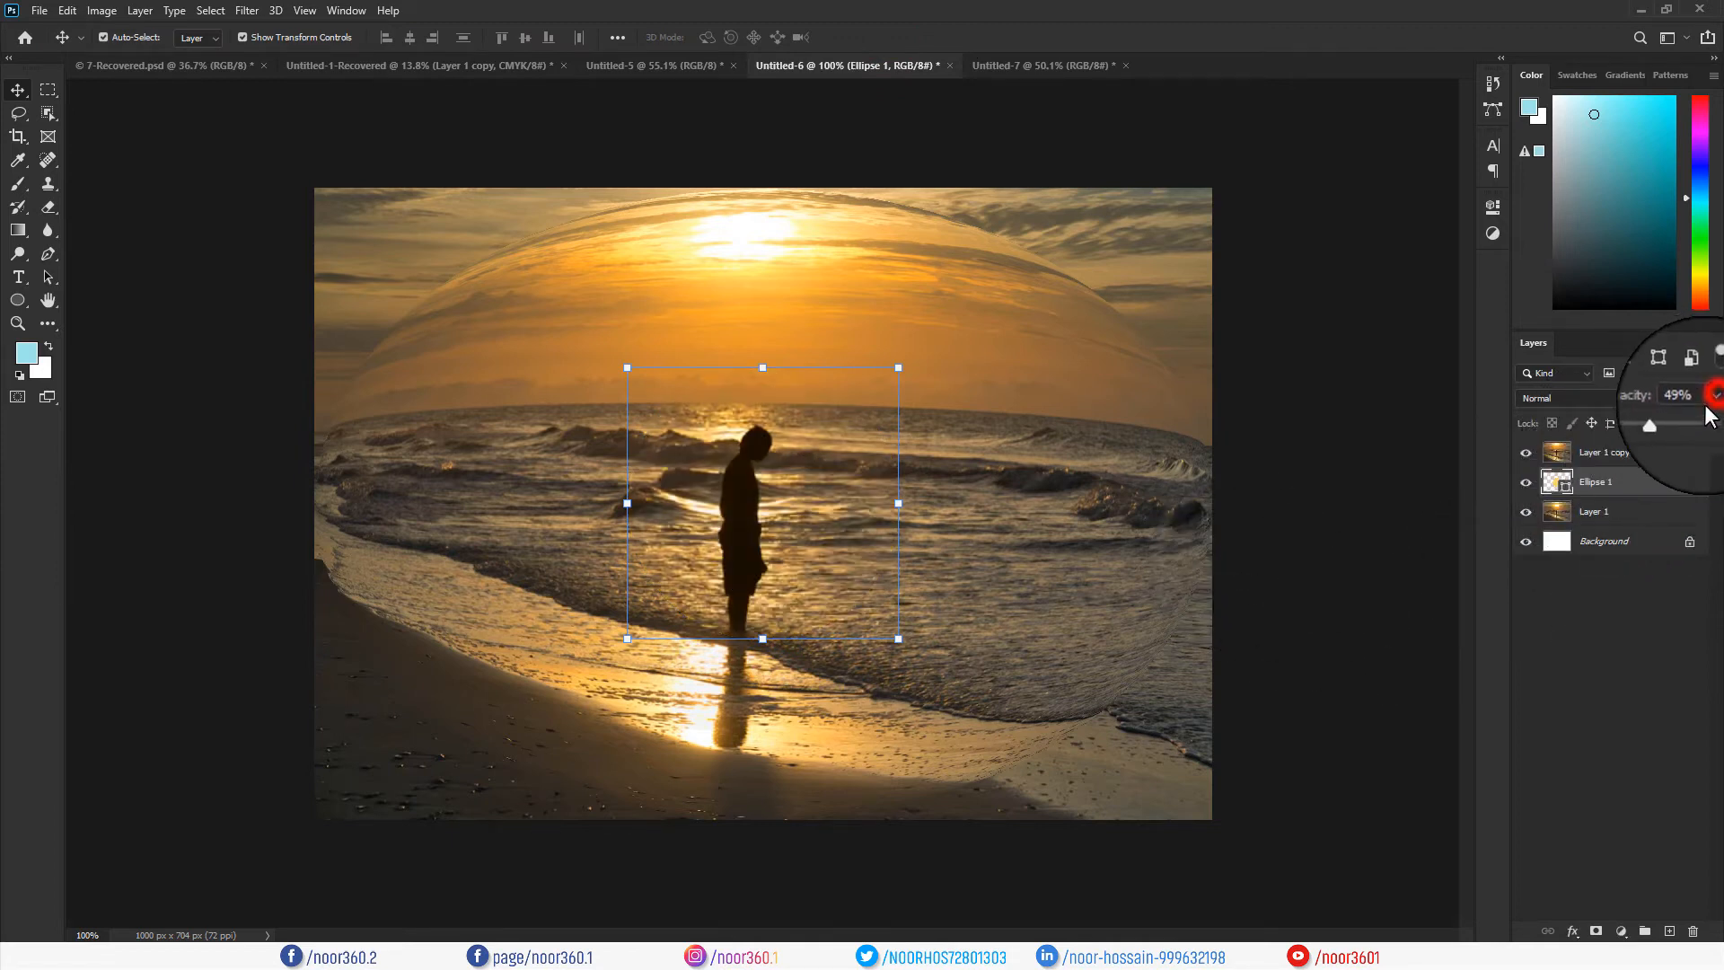
pyautogui.moveTo(1647, 428); pyautogui.dragTo(1711, 418)
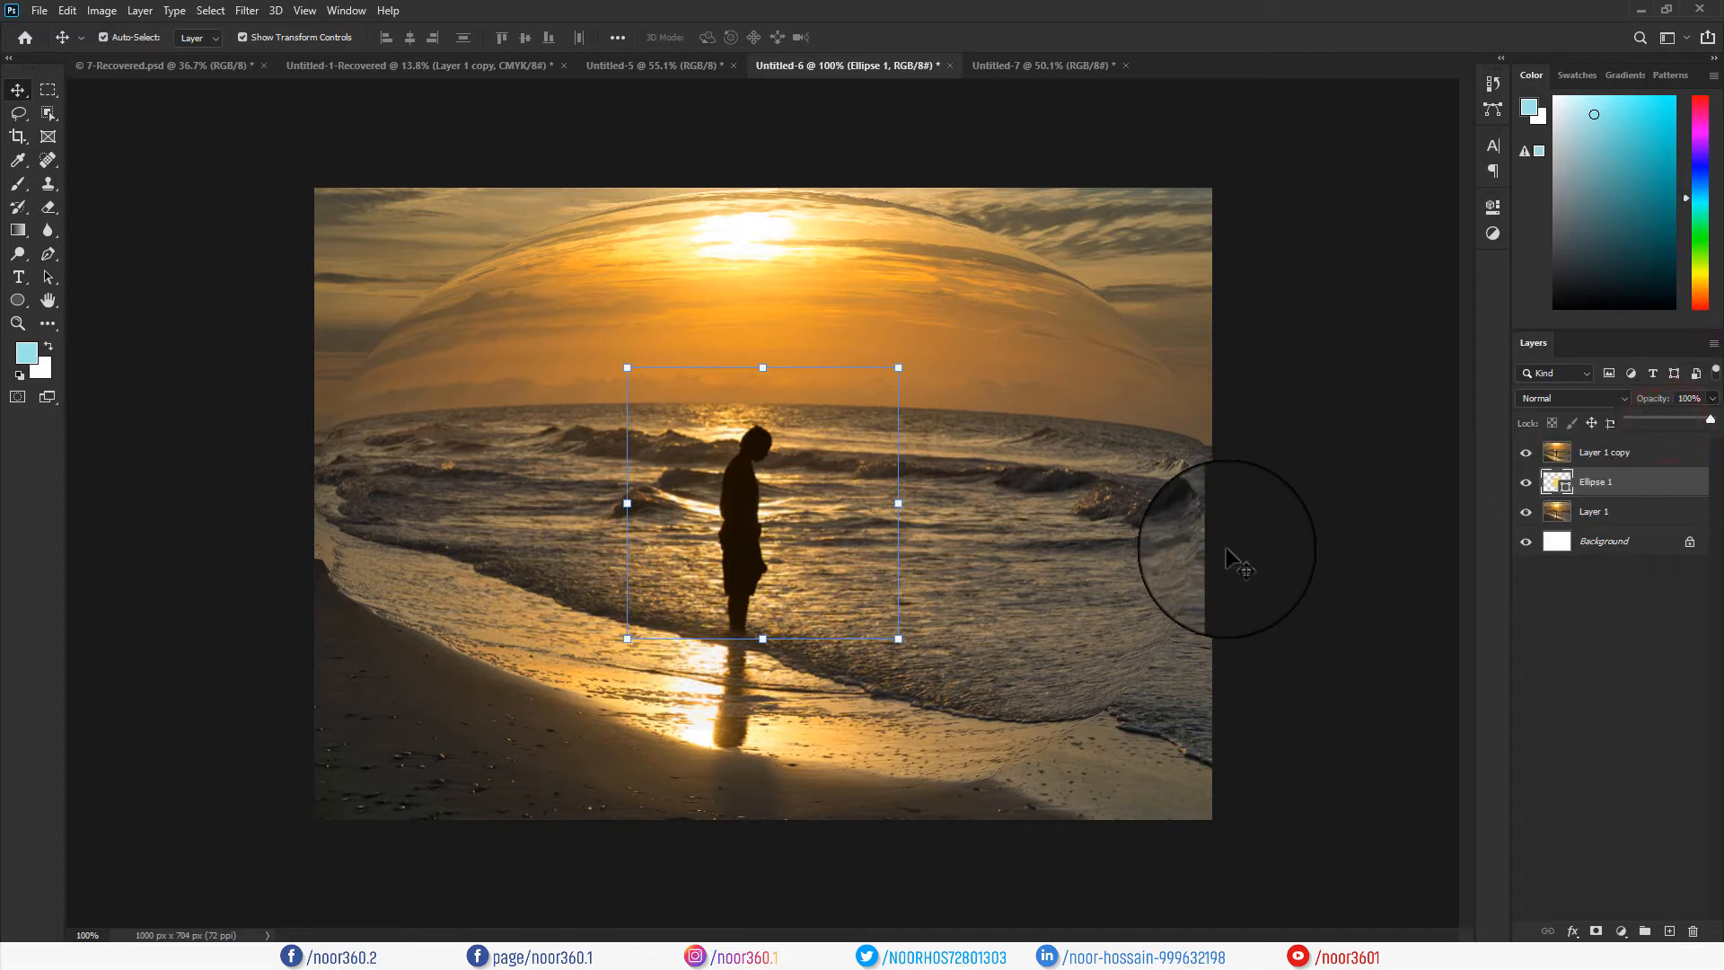
# Try clipping Layer 1 copy to the circle by Alt-click and the context menu, undoing each attempt.
pyautogui.keyDown('alt'); pyautogui.click(1616, 458); pyautogui.keyUp('alt')
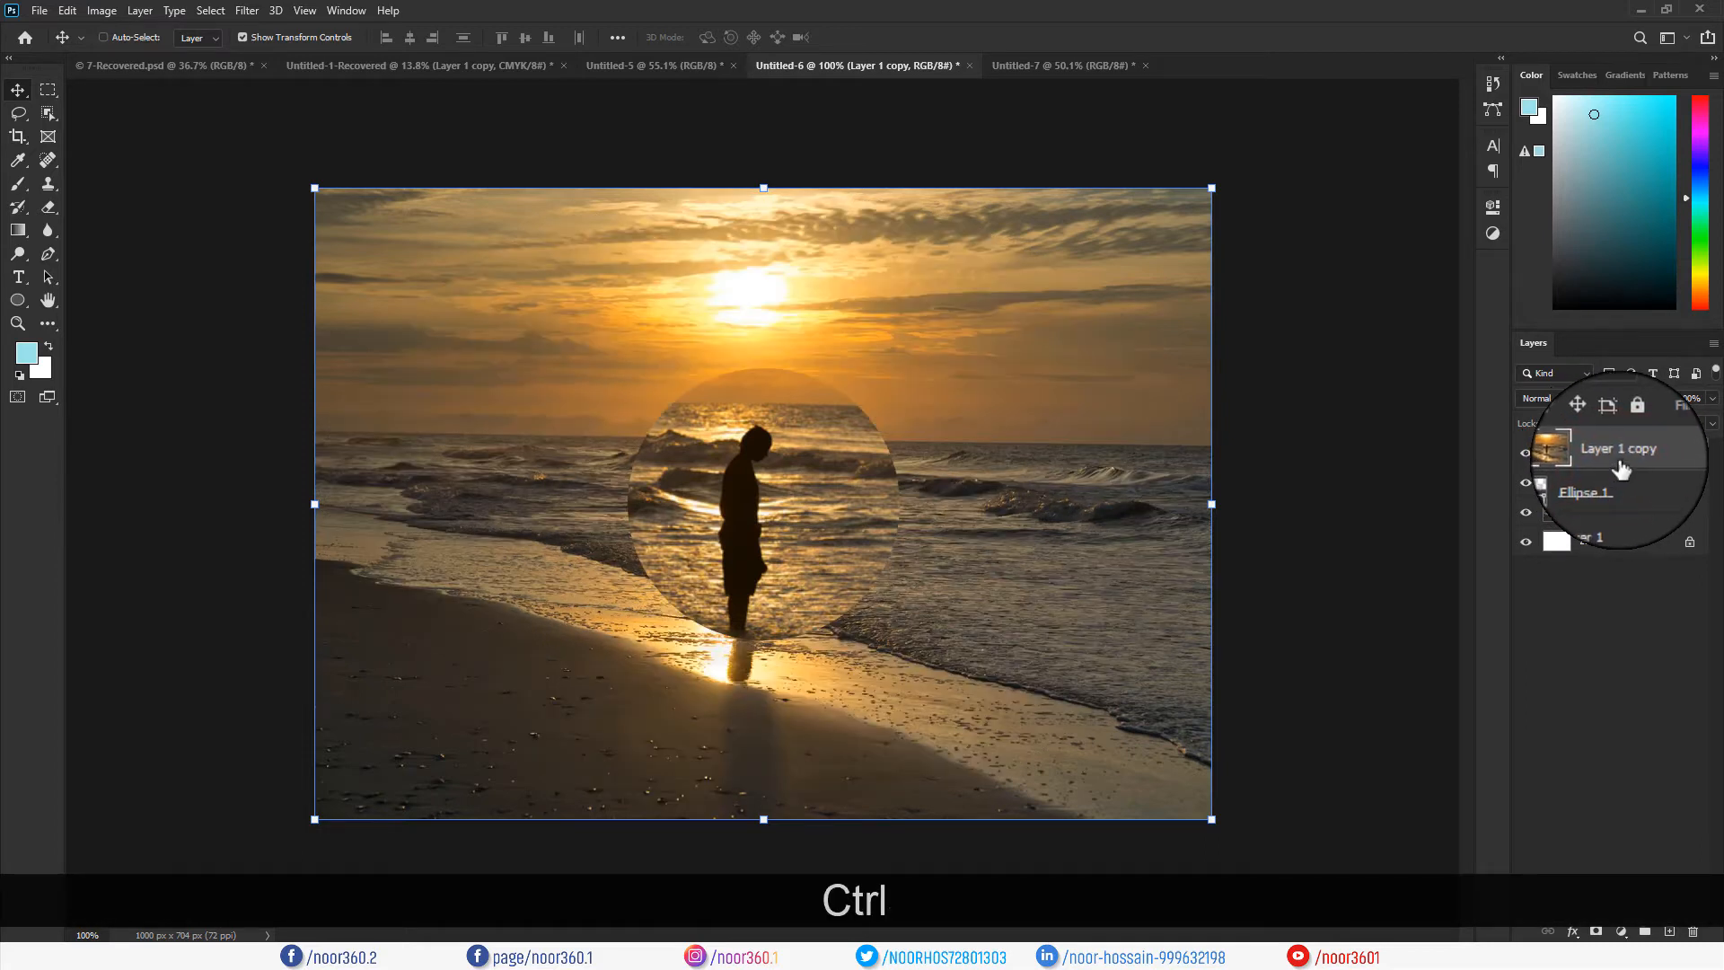
pyautogui.hotkey('ctrl', 'z')
pyautogui.rightClick(1606, 458)
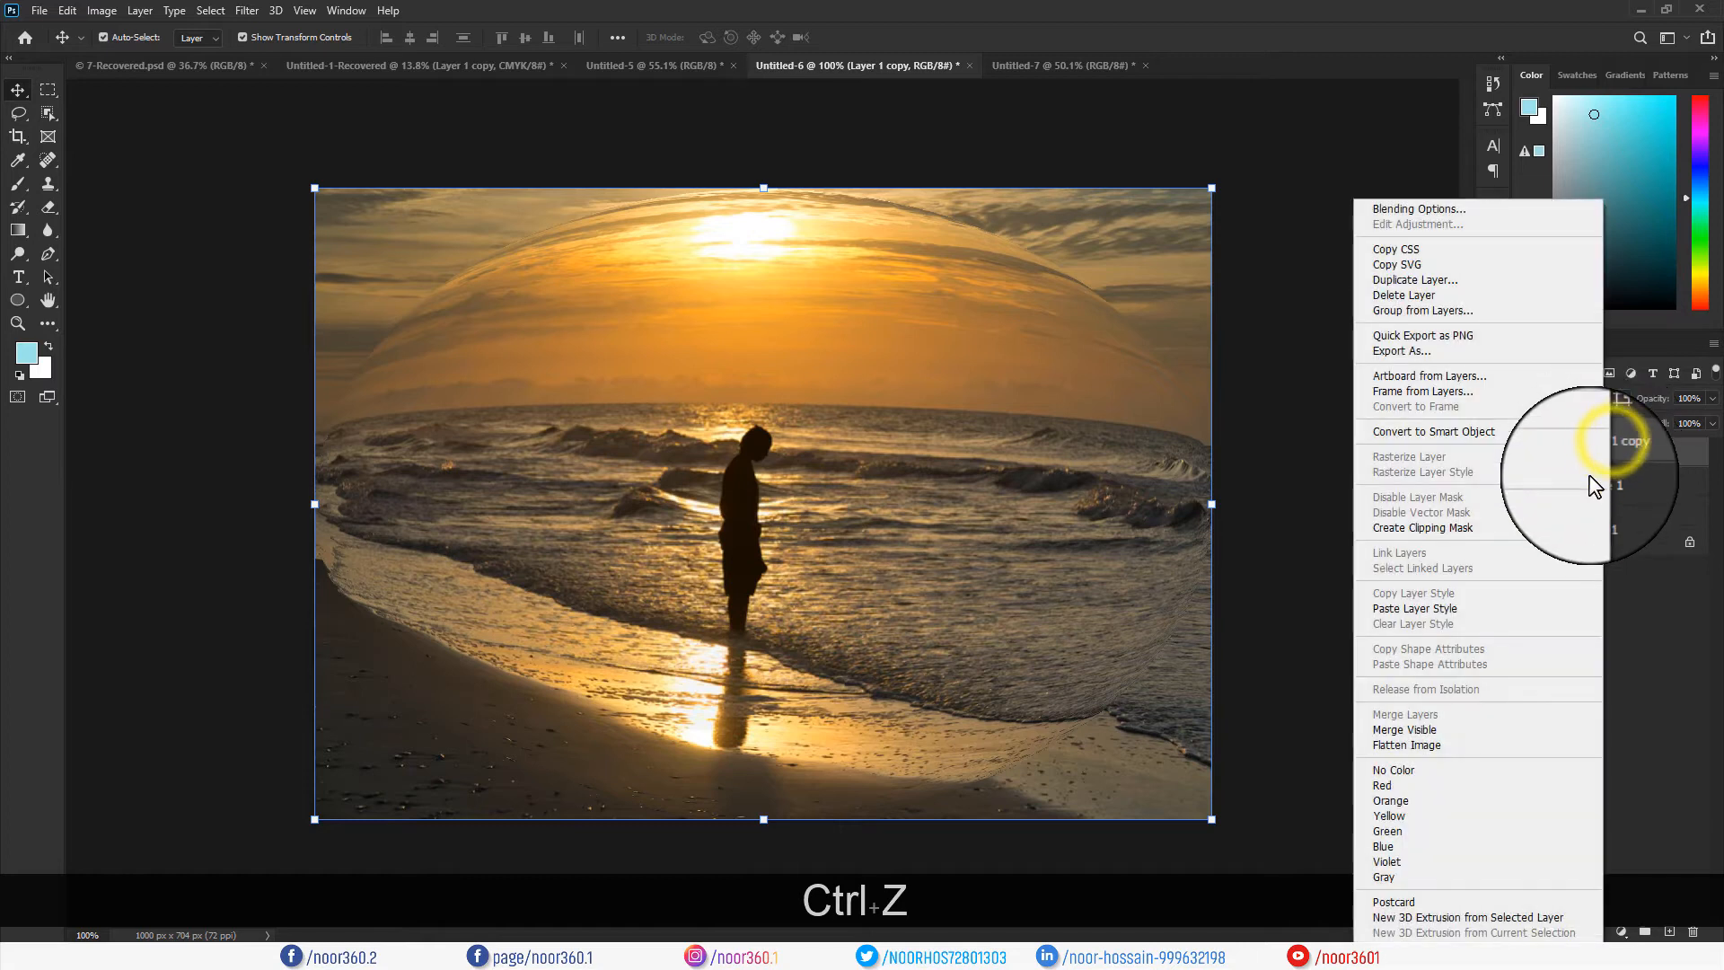
pyautogui.click(1409, 529)
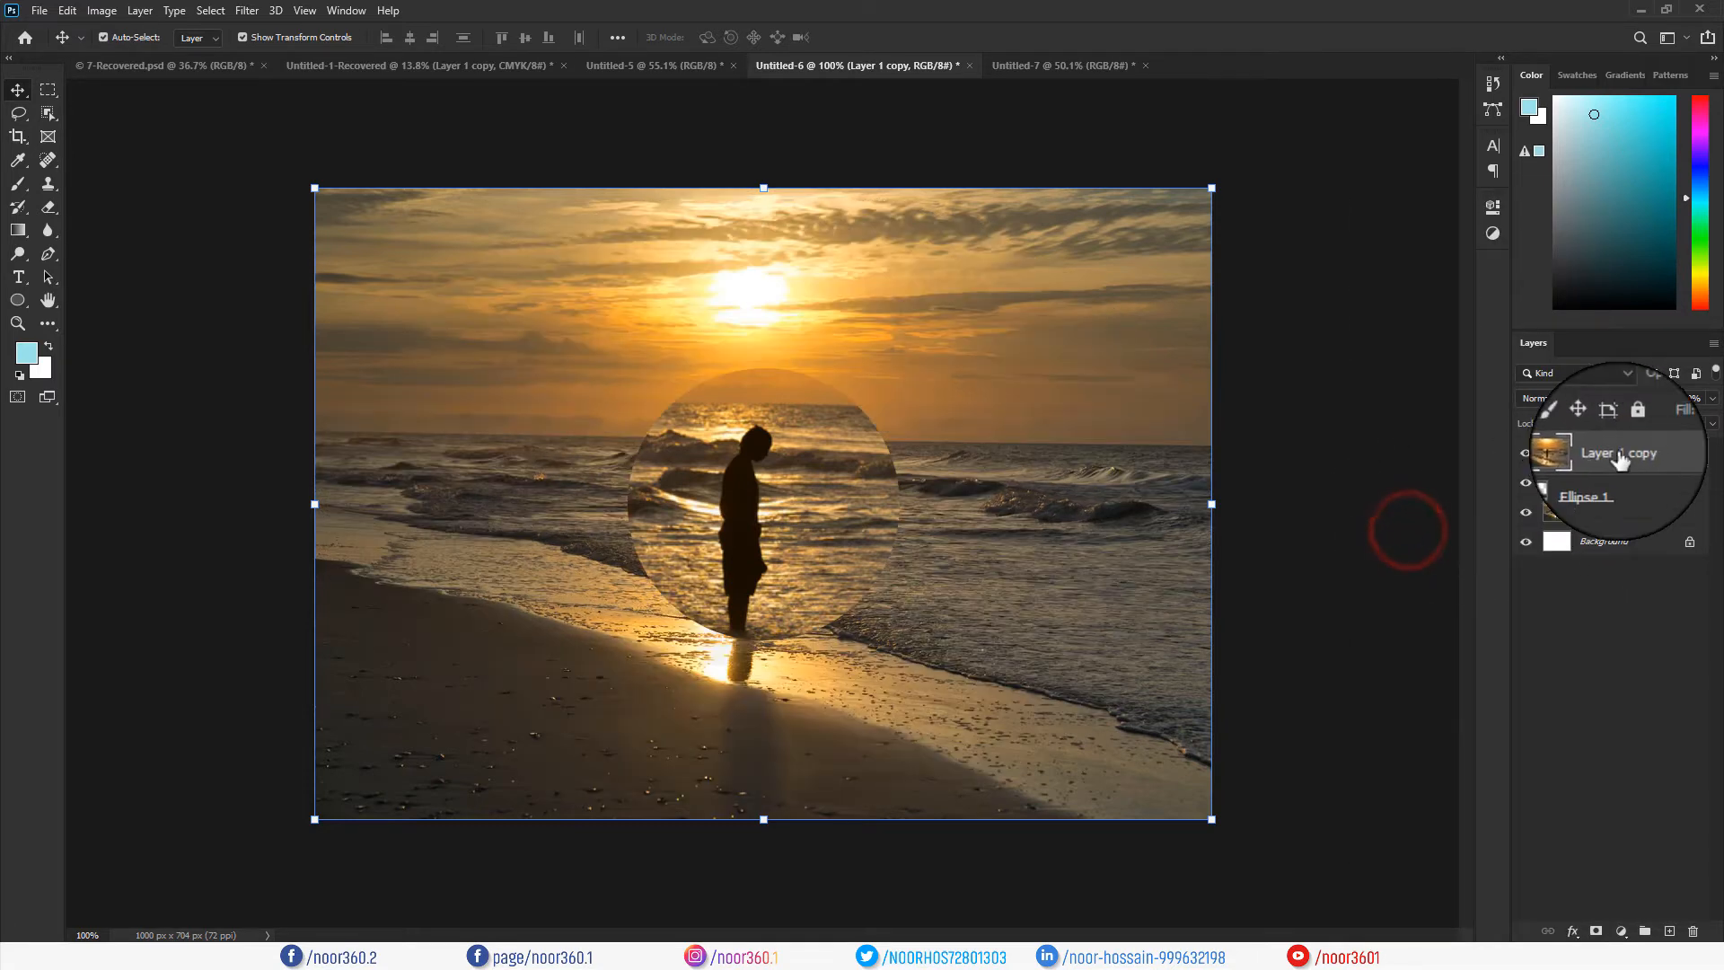
pyautogui.hotkey('ctrl', 'z')
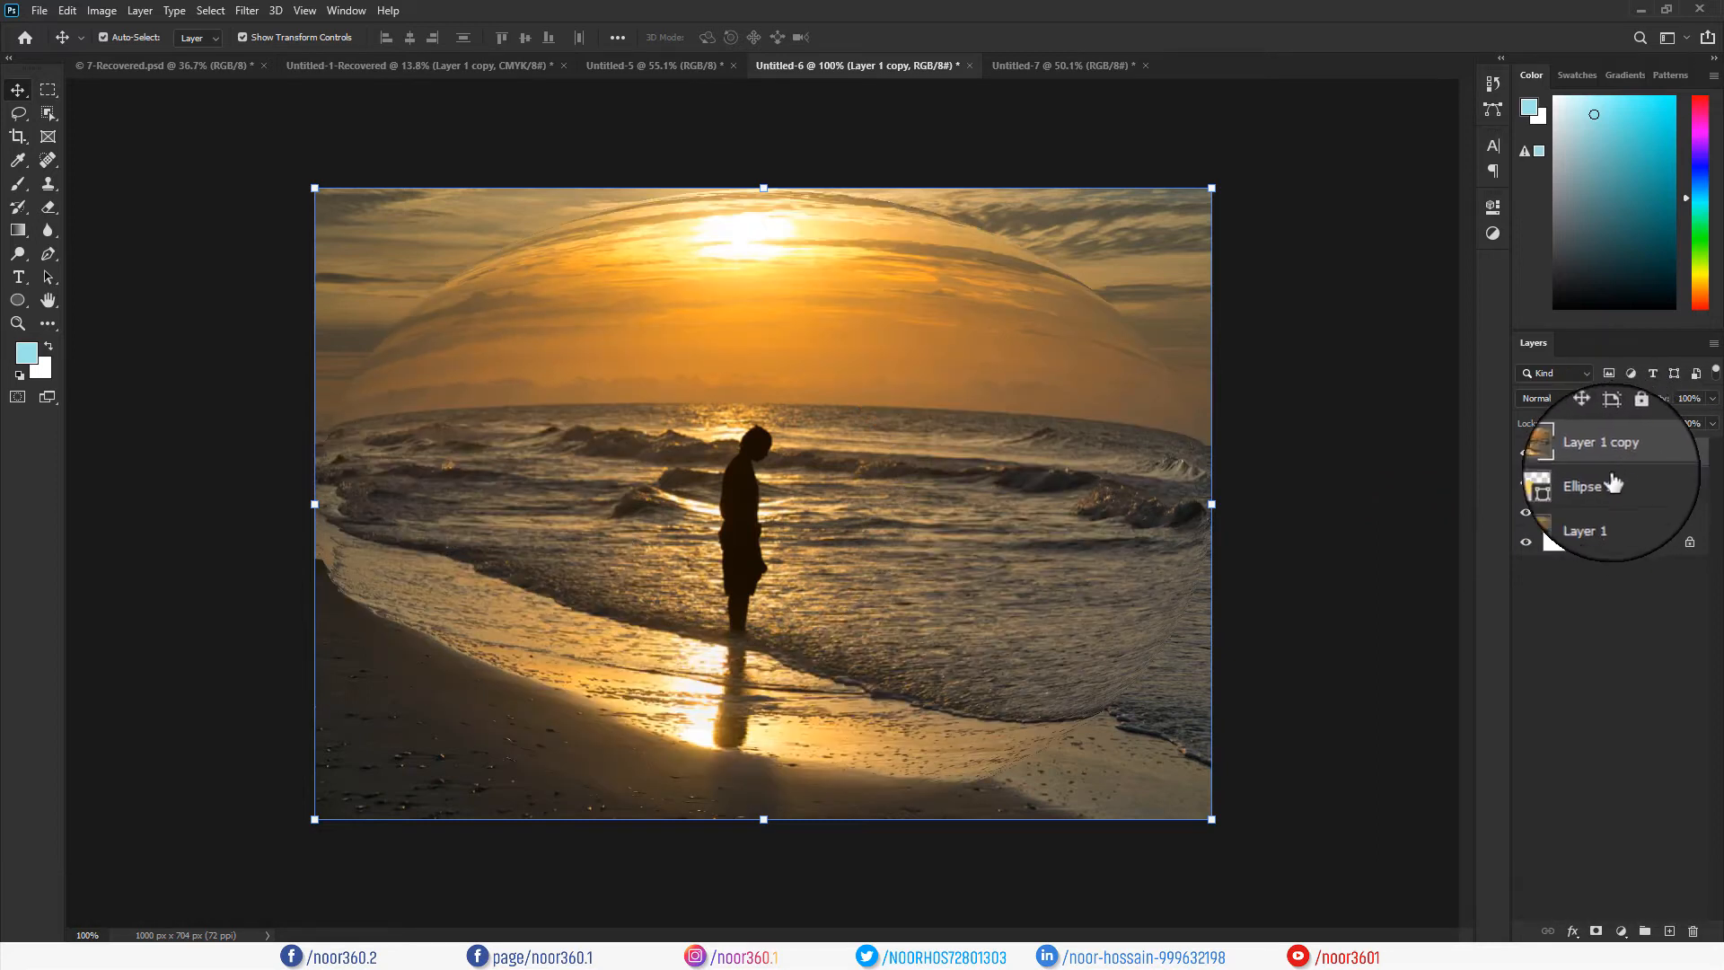
# Clip Layer 1 copy to the circle and scale it down evenly to about 44.4%.
pyautogui.press('alt')
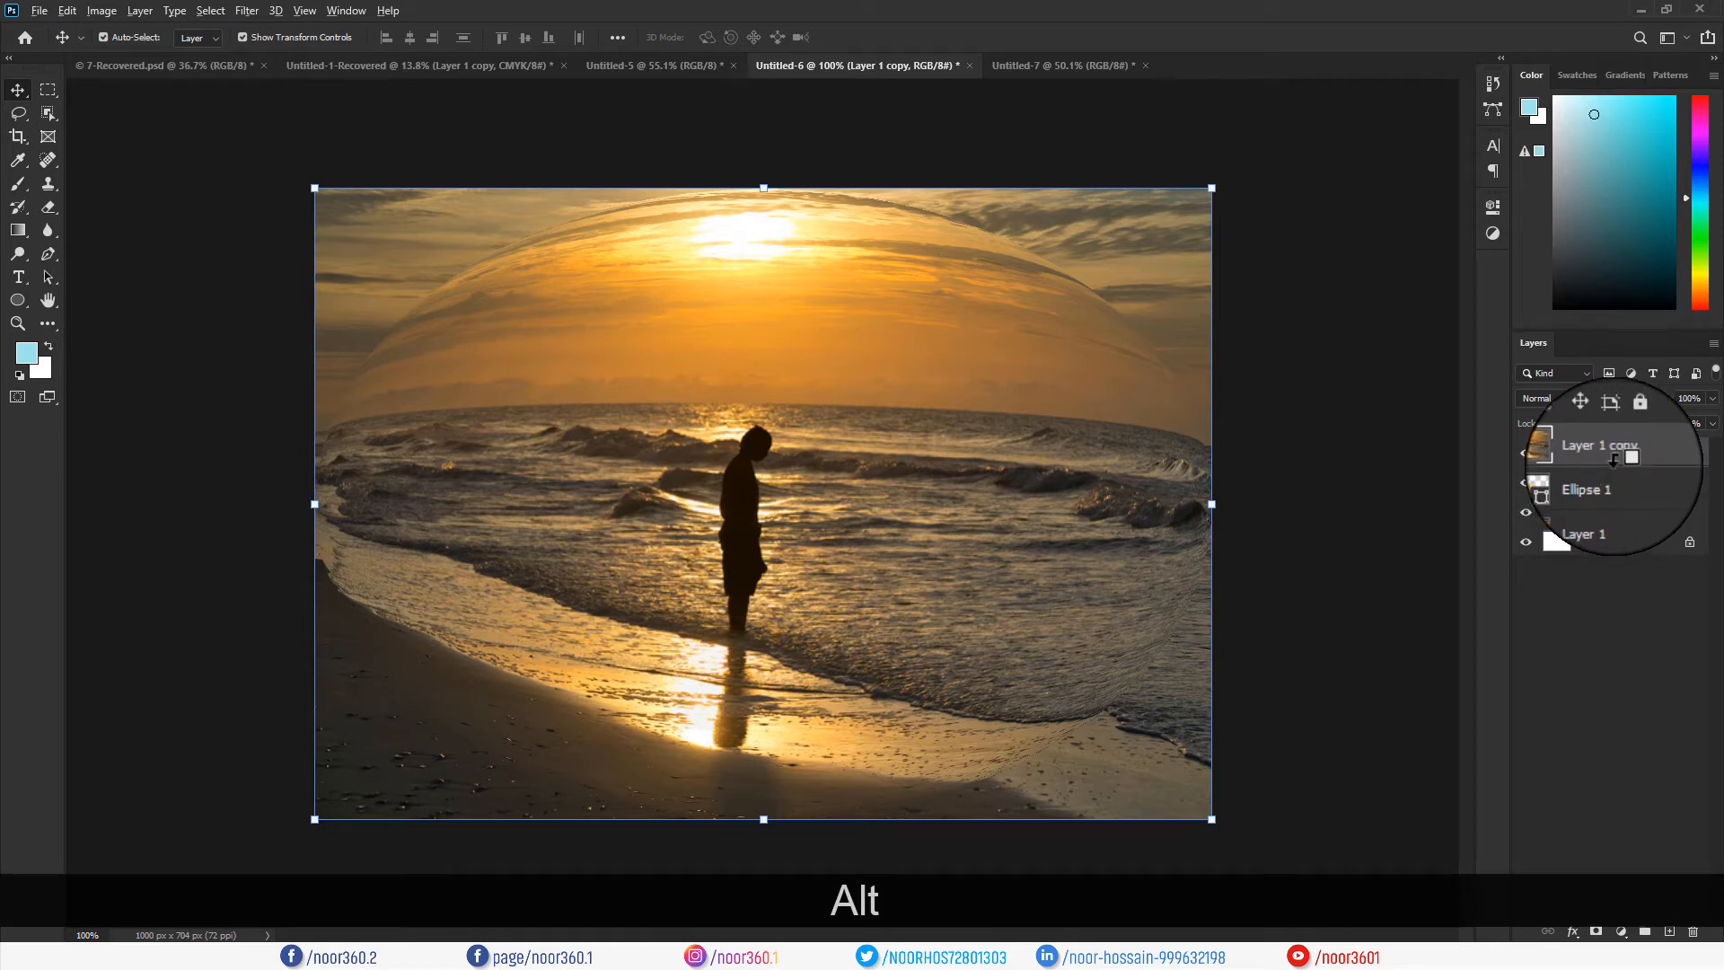
pyautogui.keyDown('alt'); pyautogui.click(1614, 461); pyautogui.keyUp('alt')
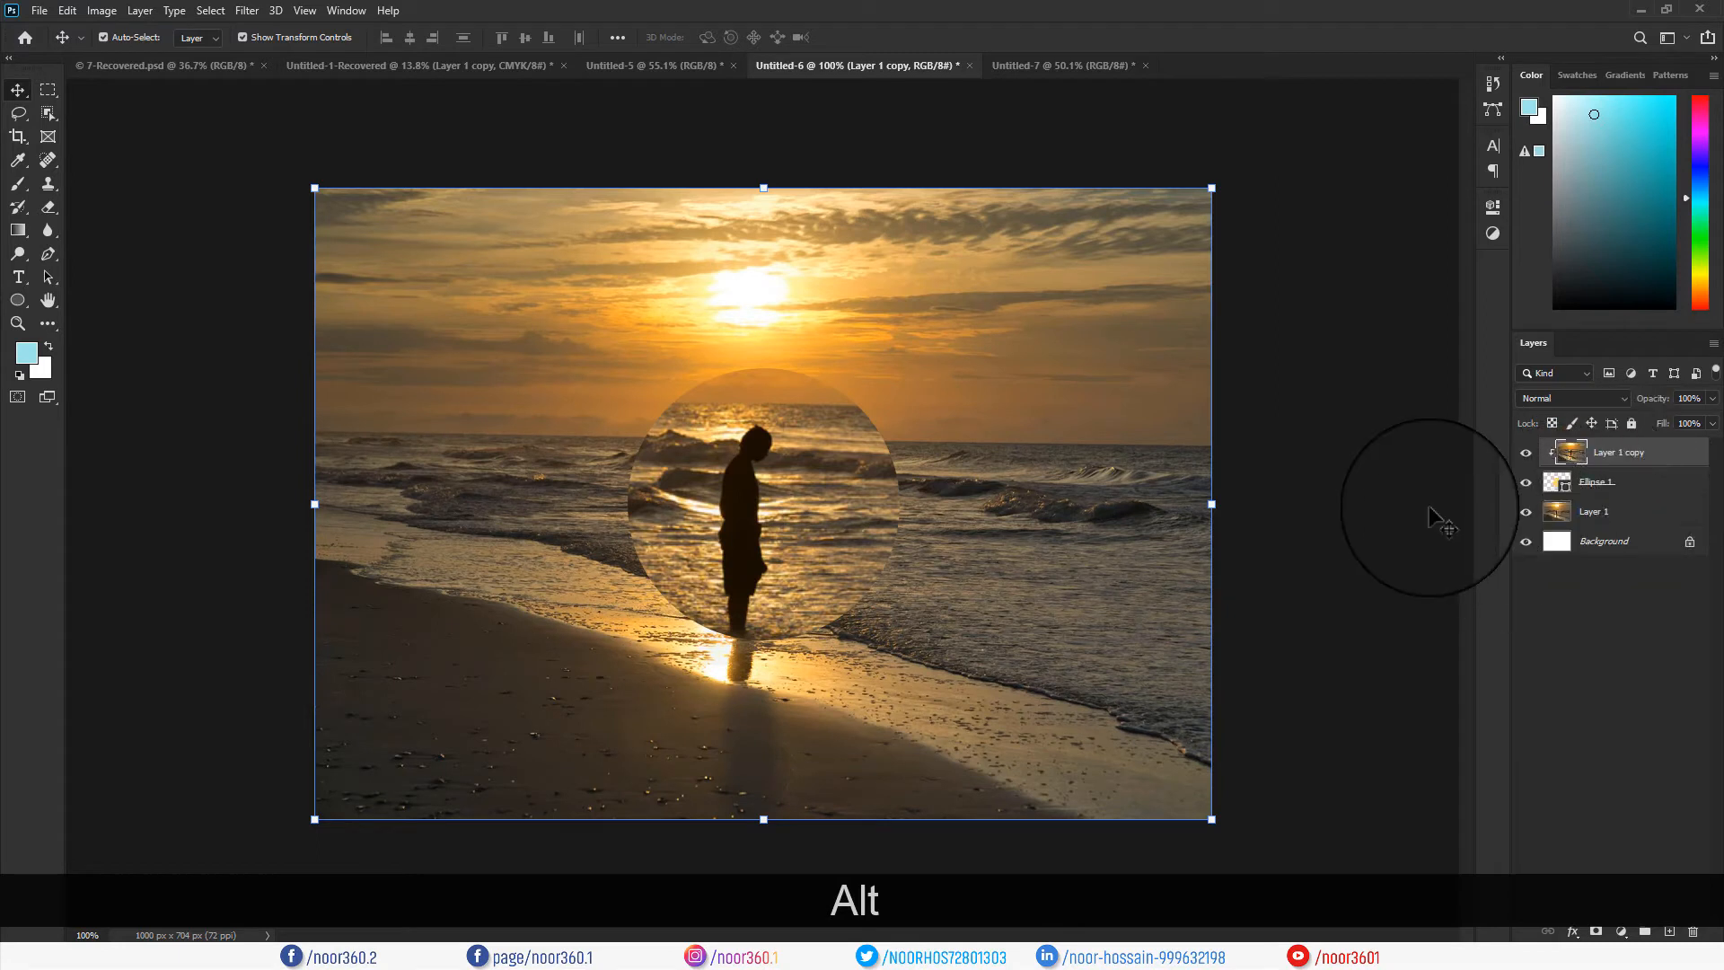
pyautogui.click(1620, 454)
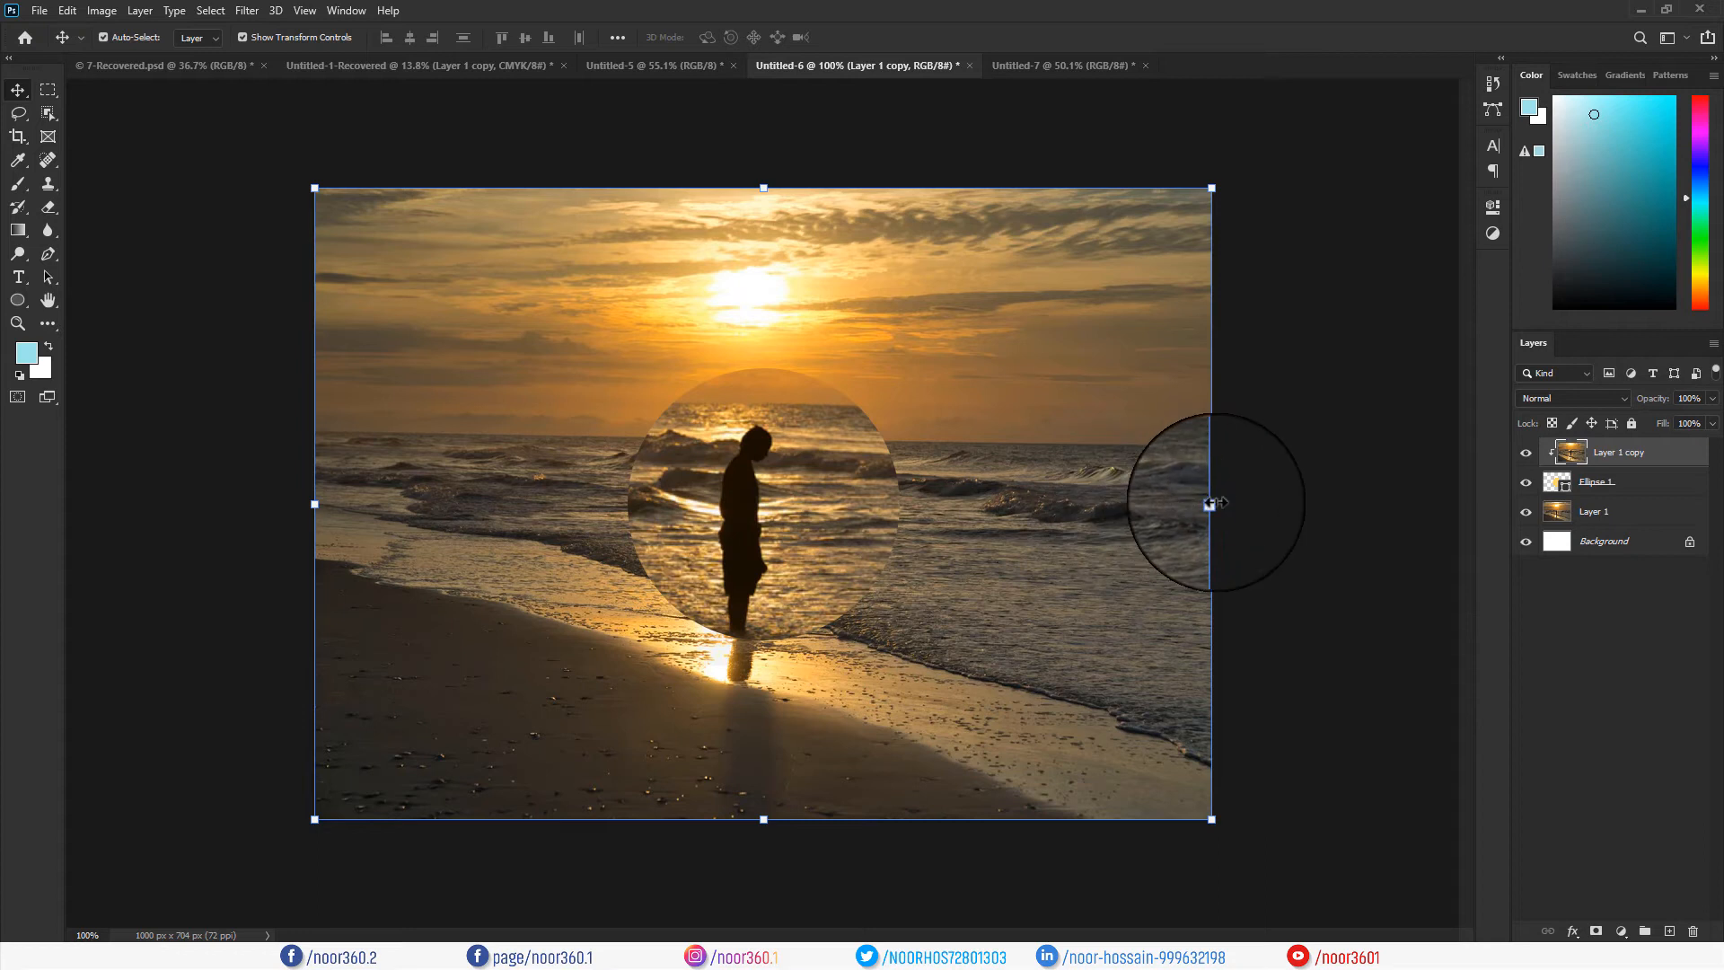
pyautogui.moveTo(1213, 505); pyautogui.dragTo(968, 514)
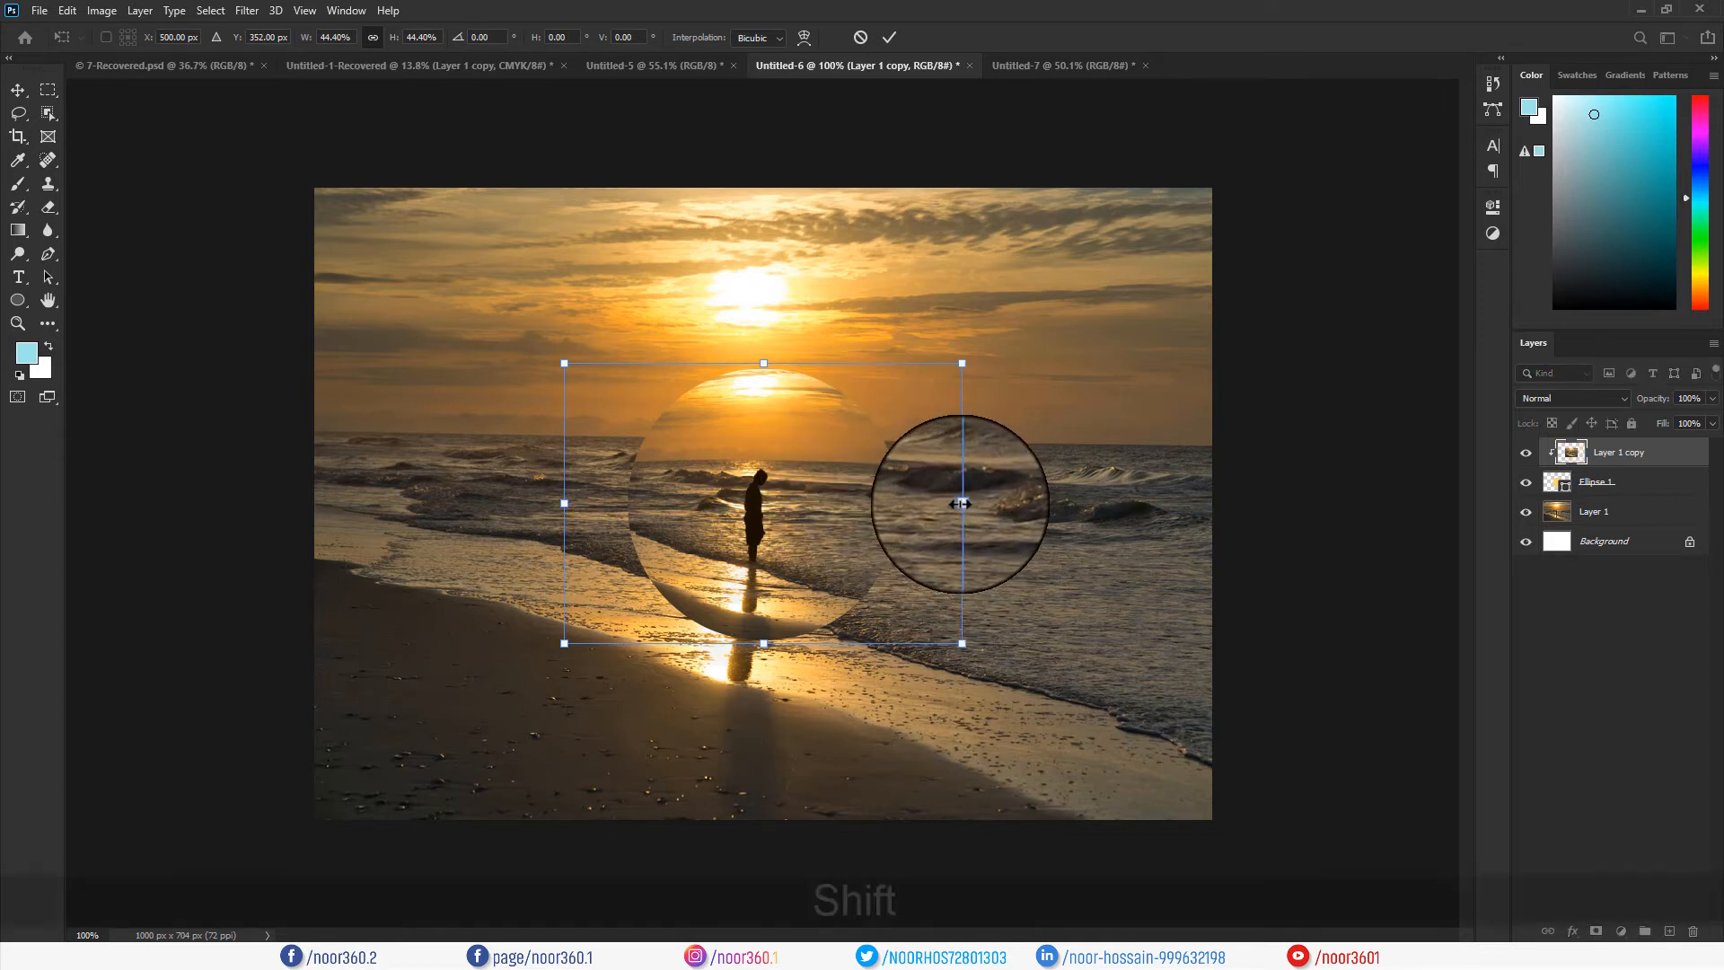
# Narrow the clipped photo copy to 32.9% width by 44.4% height, commit it, and select Ellipse 1.
pyautogui.moveTo(960, 504); pyautogui.dragTo(898, 505)
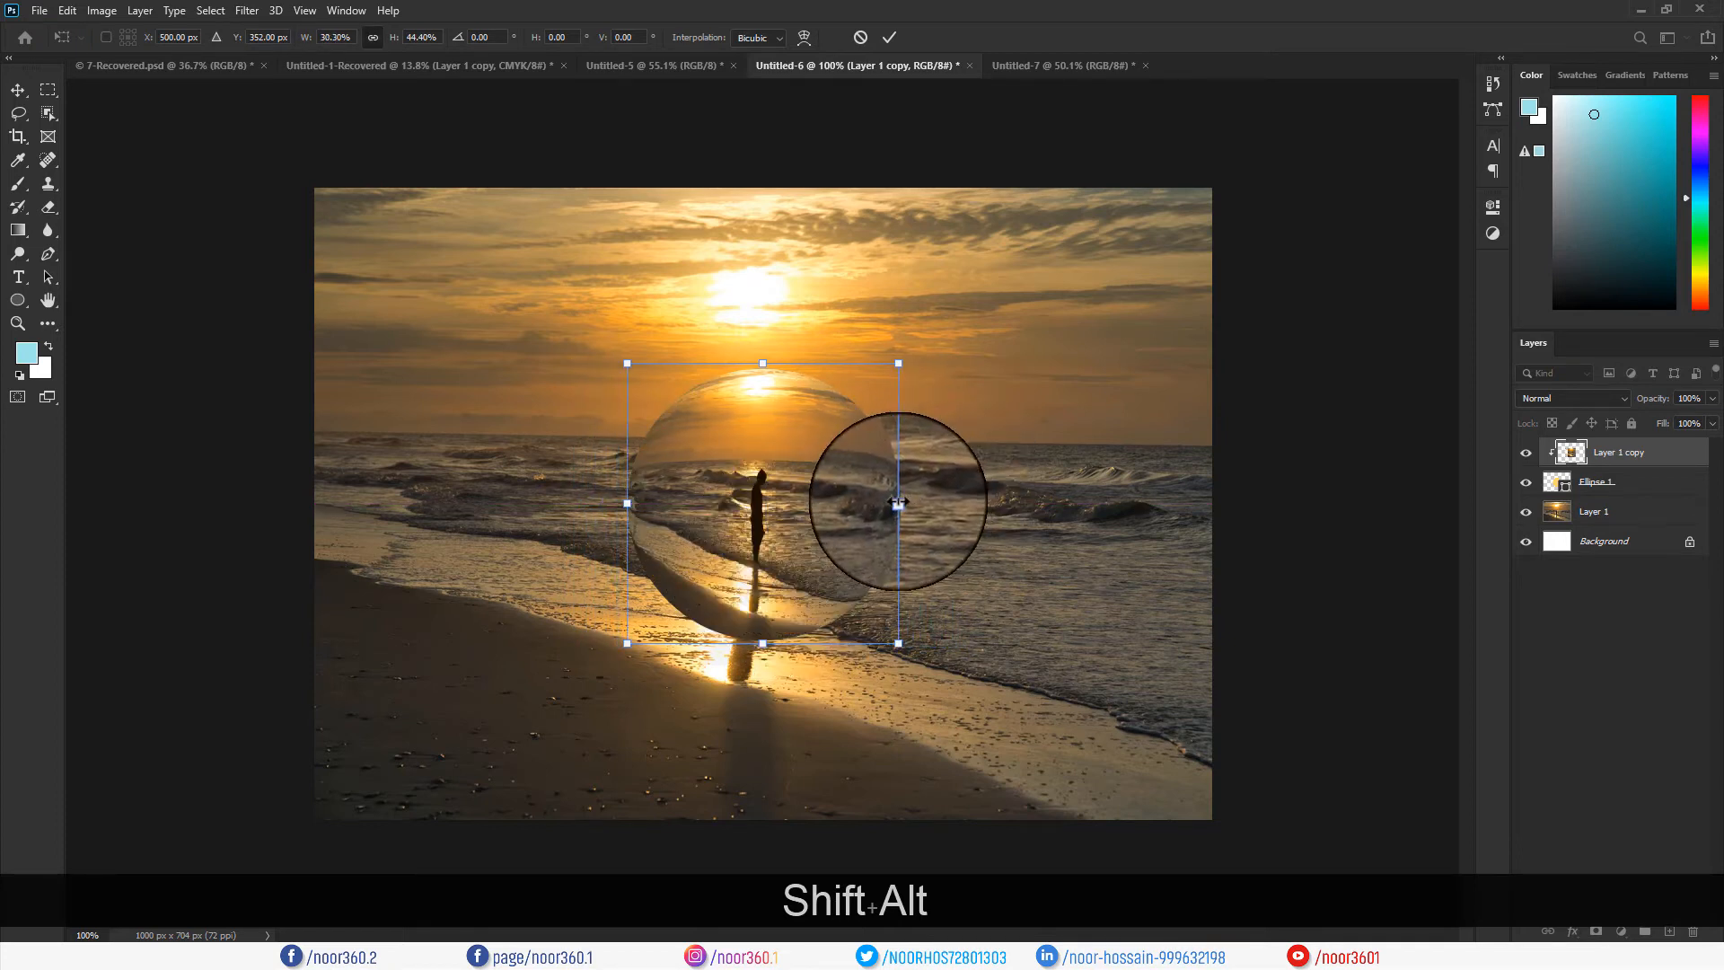
pyautogui.moveTo(898, 503); pyautogui.dragTo(905, 504)
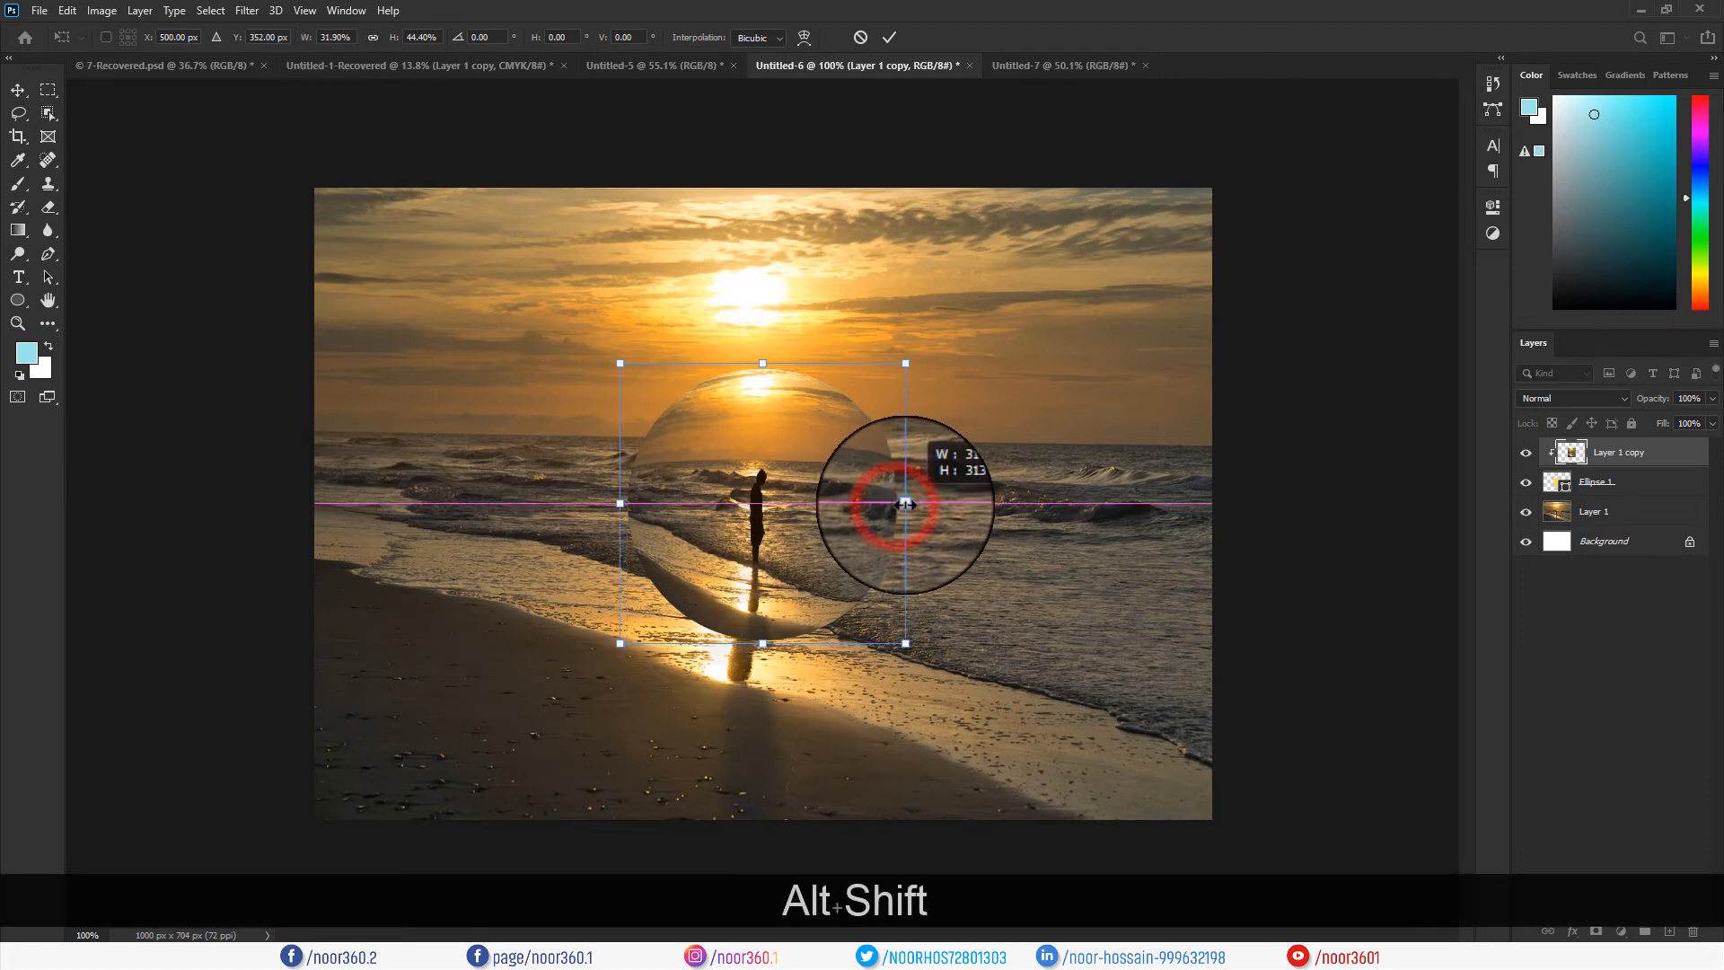
pyautogui.click(891, 36)
pyautogui.click(1290, 597)
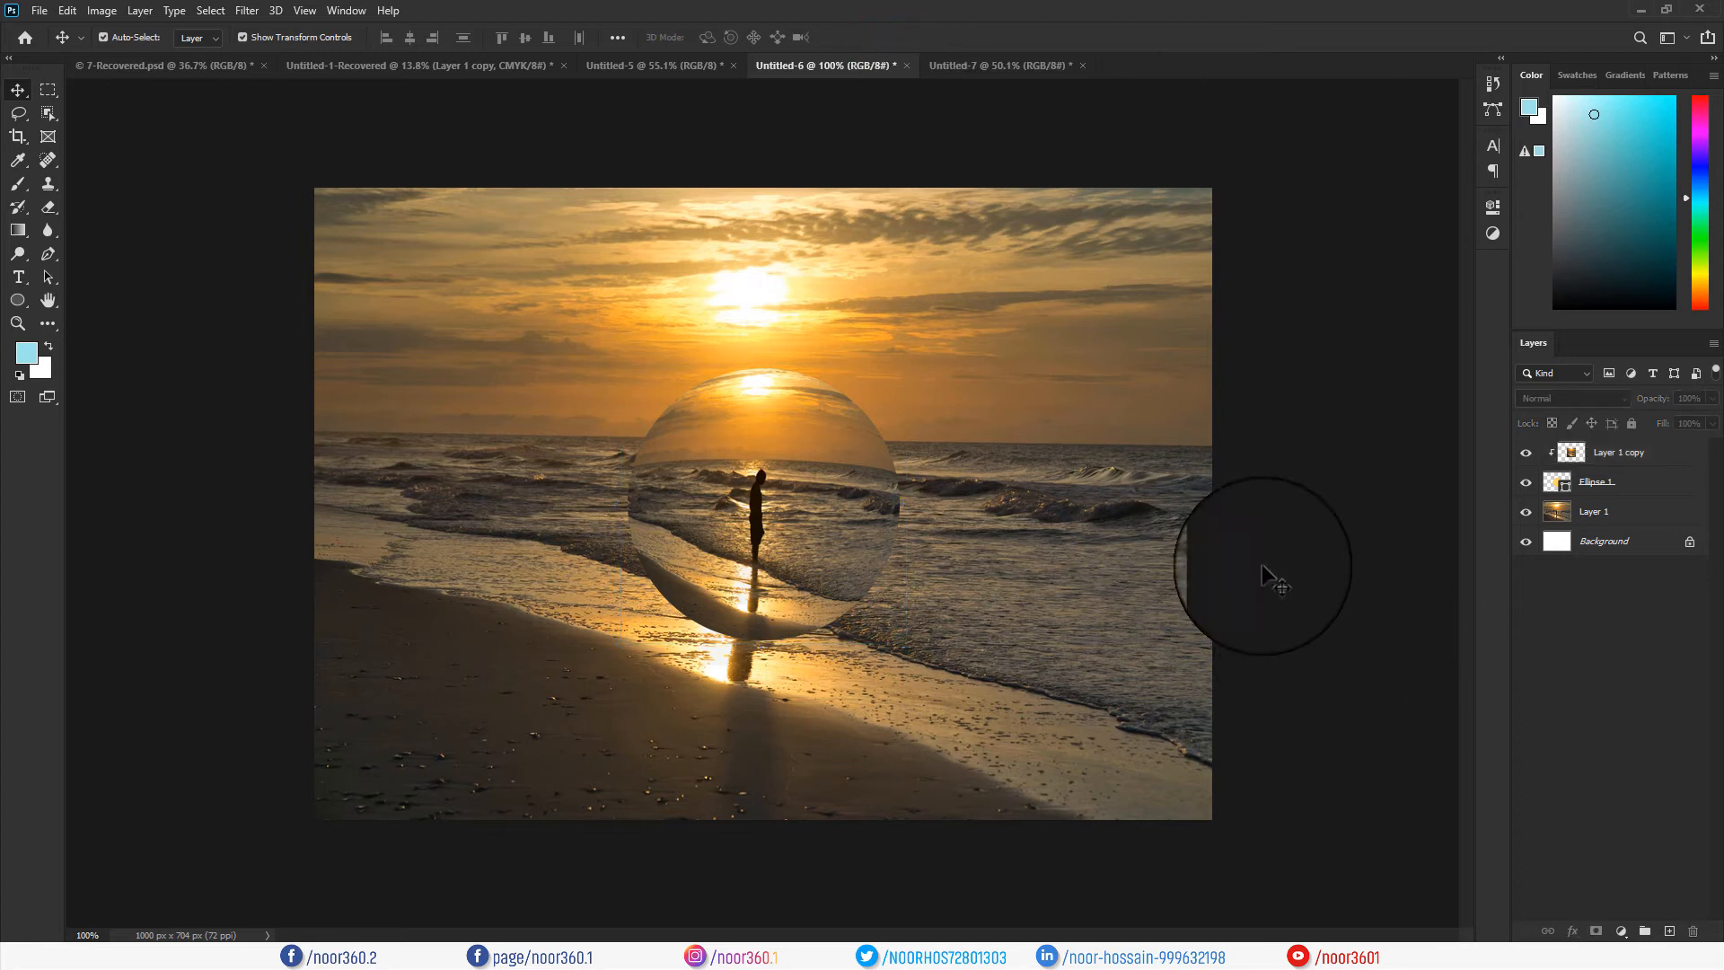
# Add a white Linear Dodge (Add) Inner Shadow to Ellipse 1 through Blending Options.
pyautogui.click(1627, 483)
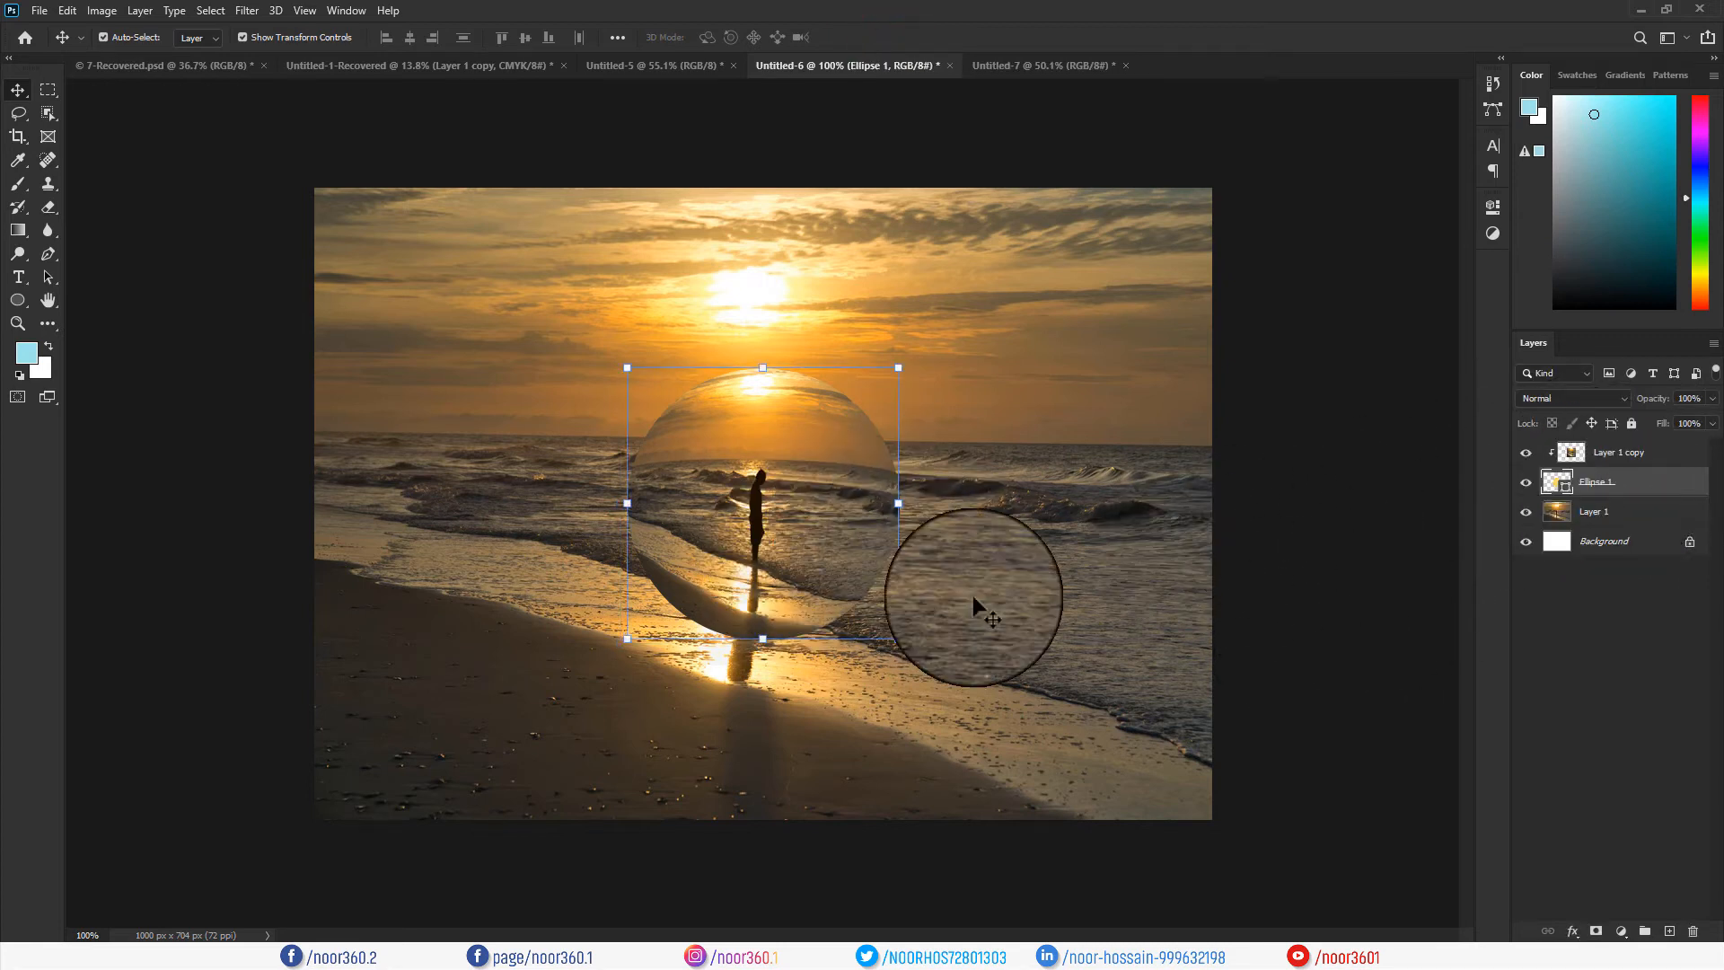
pyautogui.rightClick(1620, 485)
pyautogui.click(1420, 214)
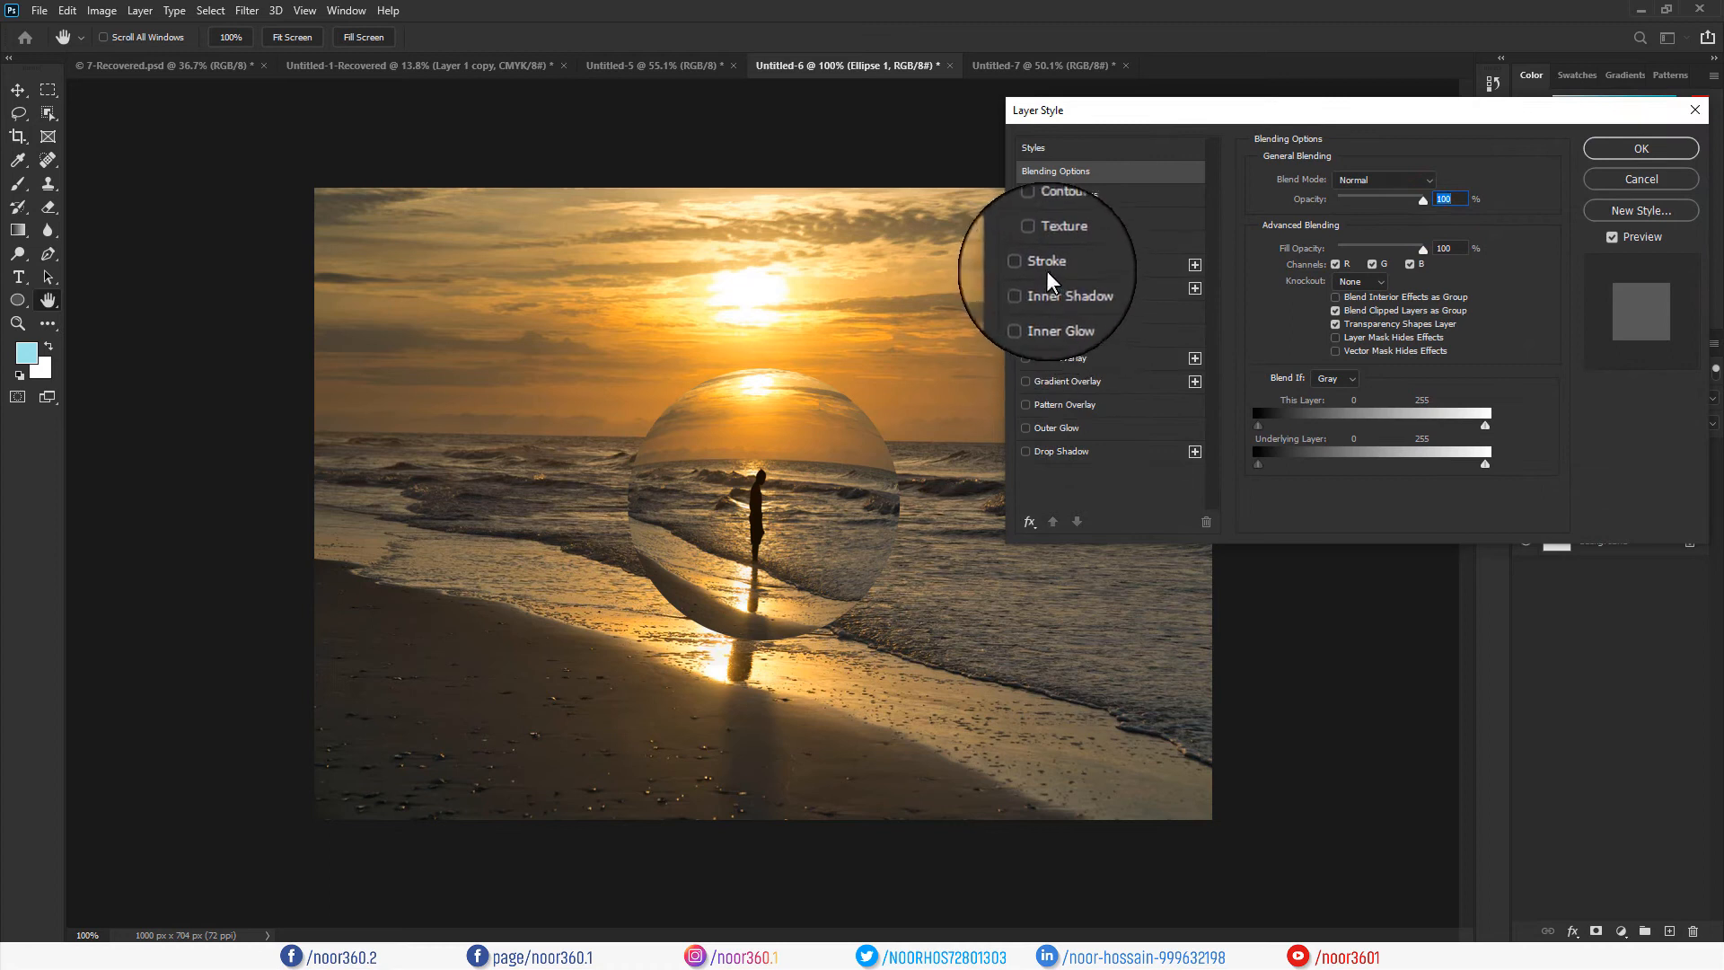
pyautogui.click(1062, 288)
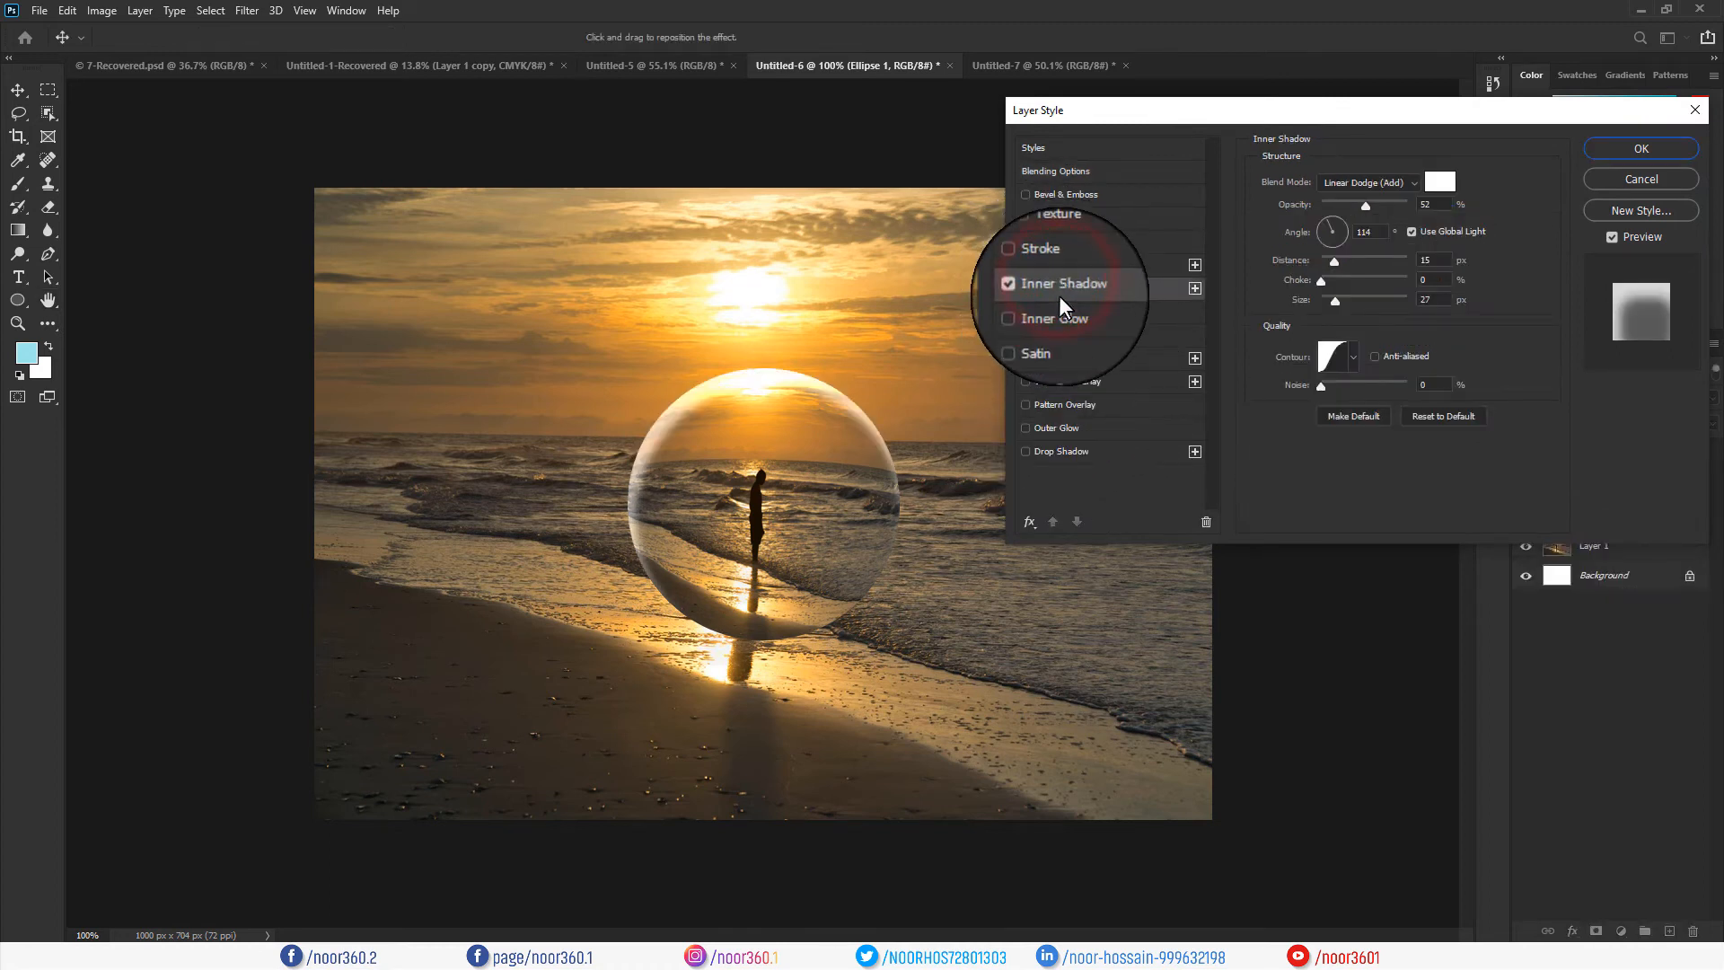
pyautogui.click(1415, 181)
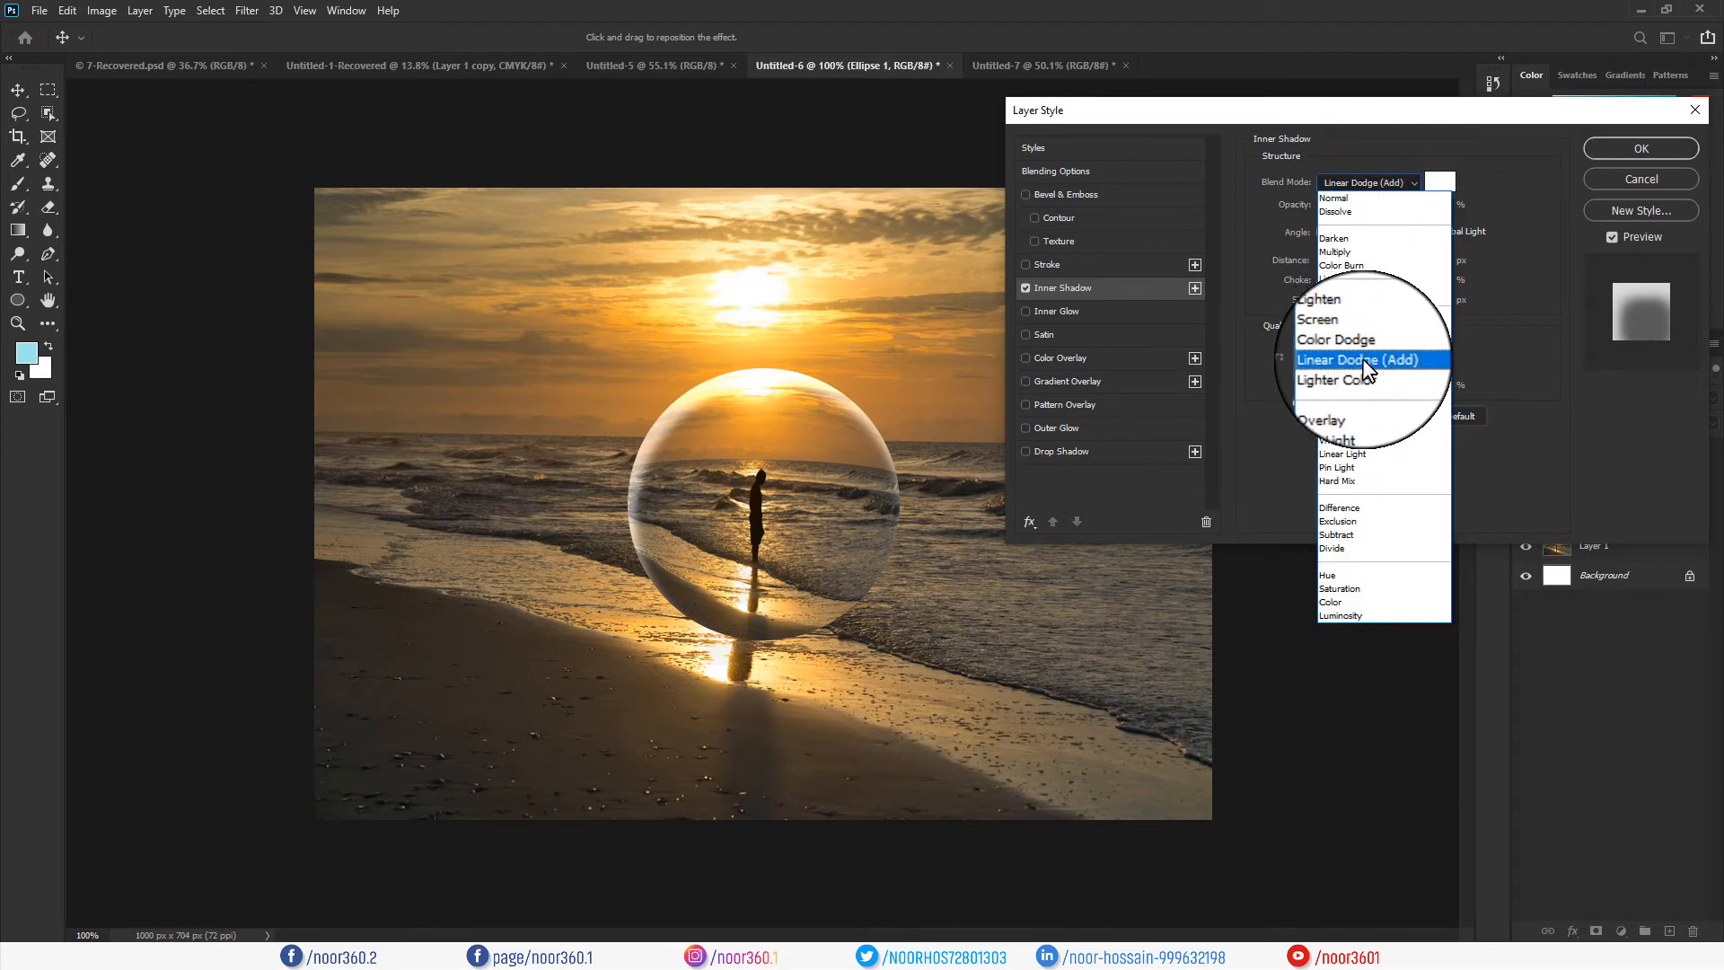
pyautogui.click(1357, 359)
pyautogui.click(1447, 184)
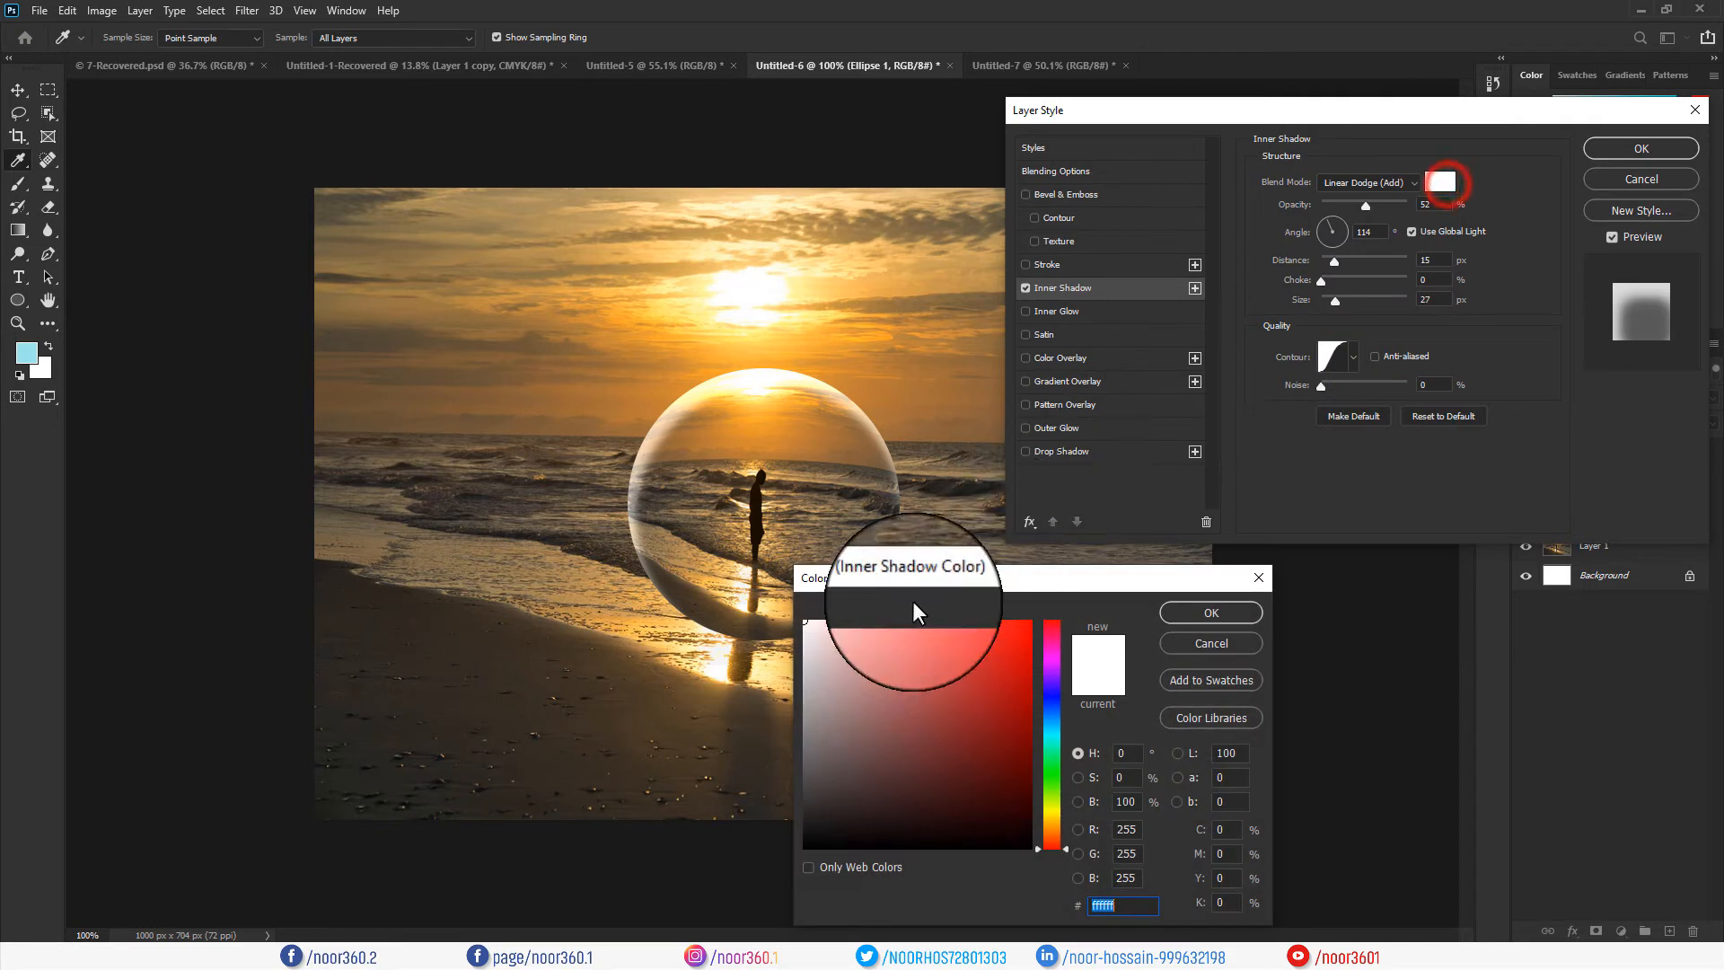
pyautogui.click(1211, 613)
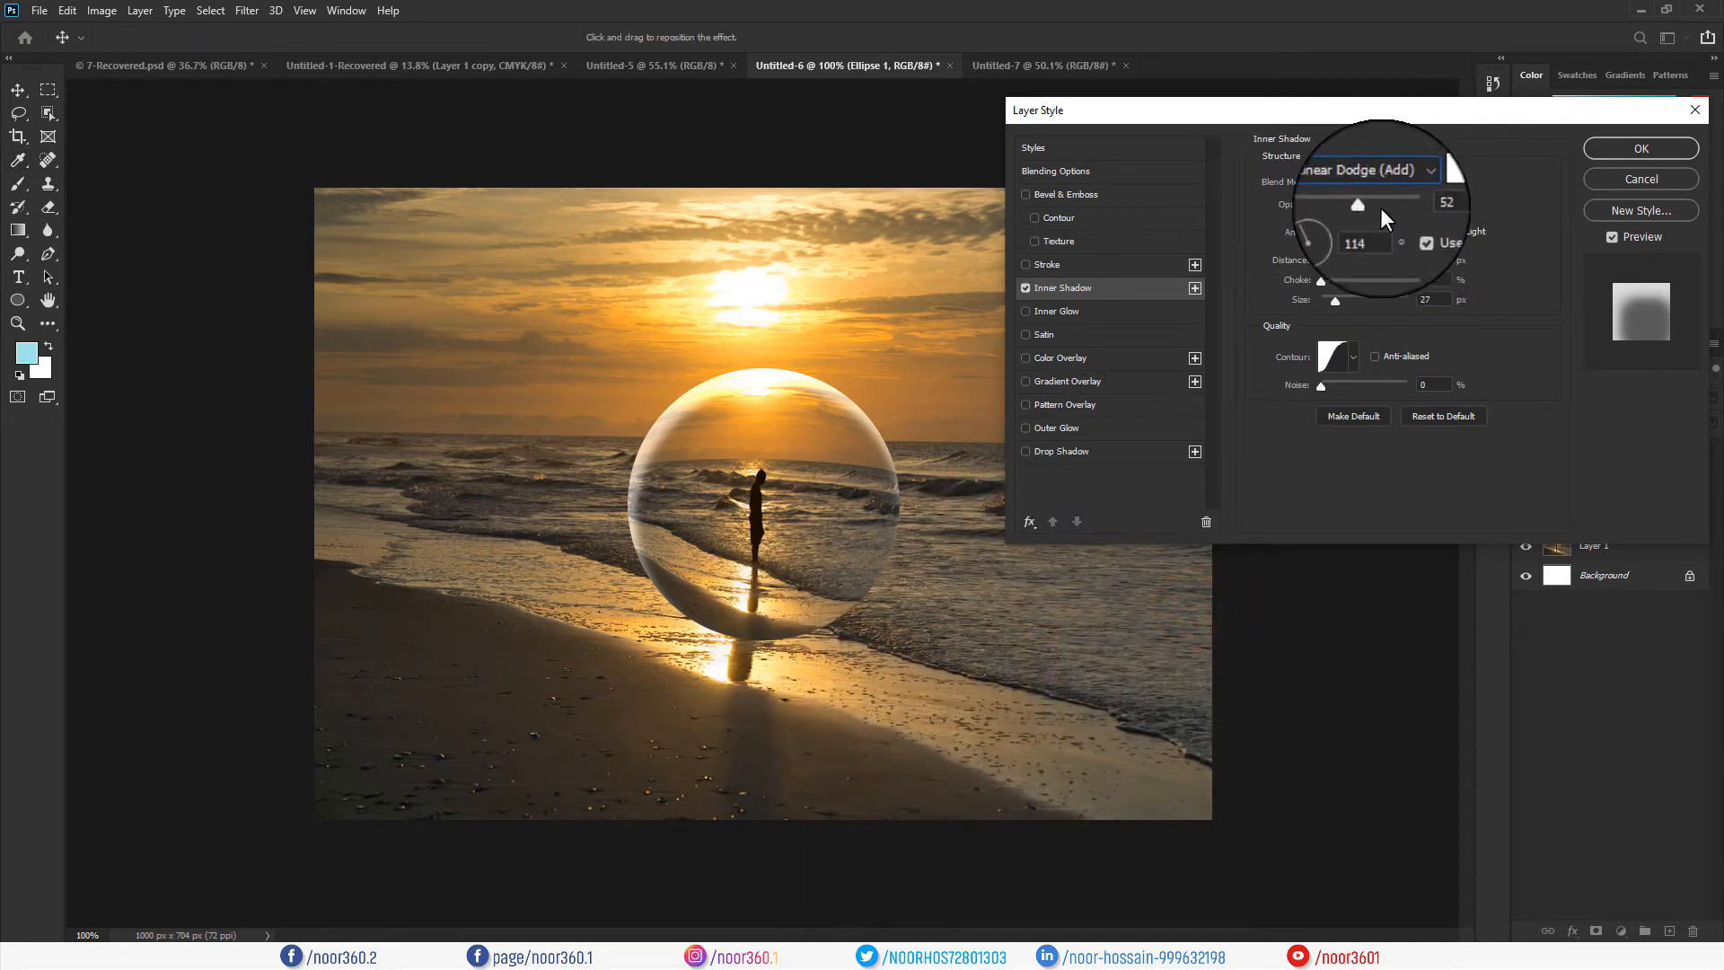
# Set the inner shadow to 52% opacity, a 93° angle, 53 px distance and a larger size.
pyautogui.moveTo(1370, 208); pyautogui.dragTo(1366, 207)
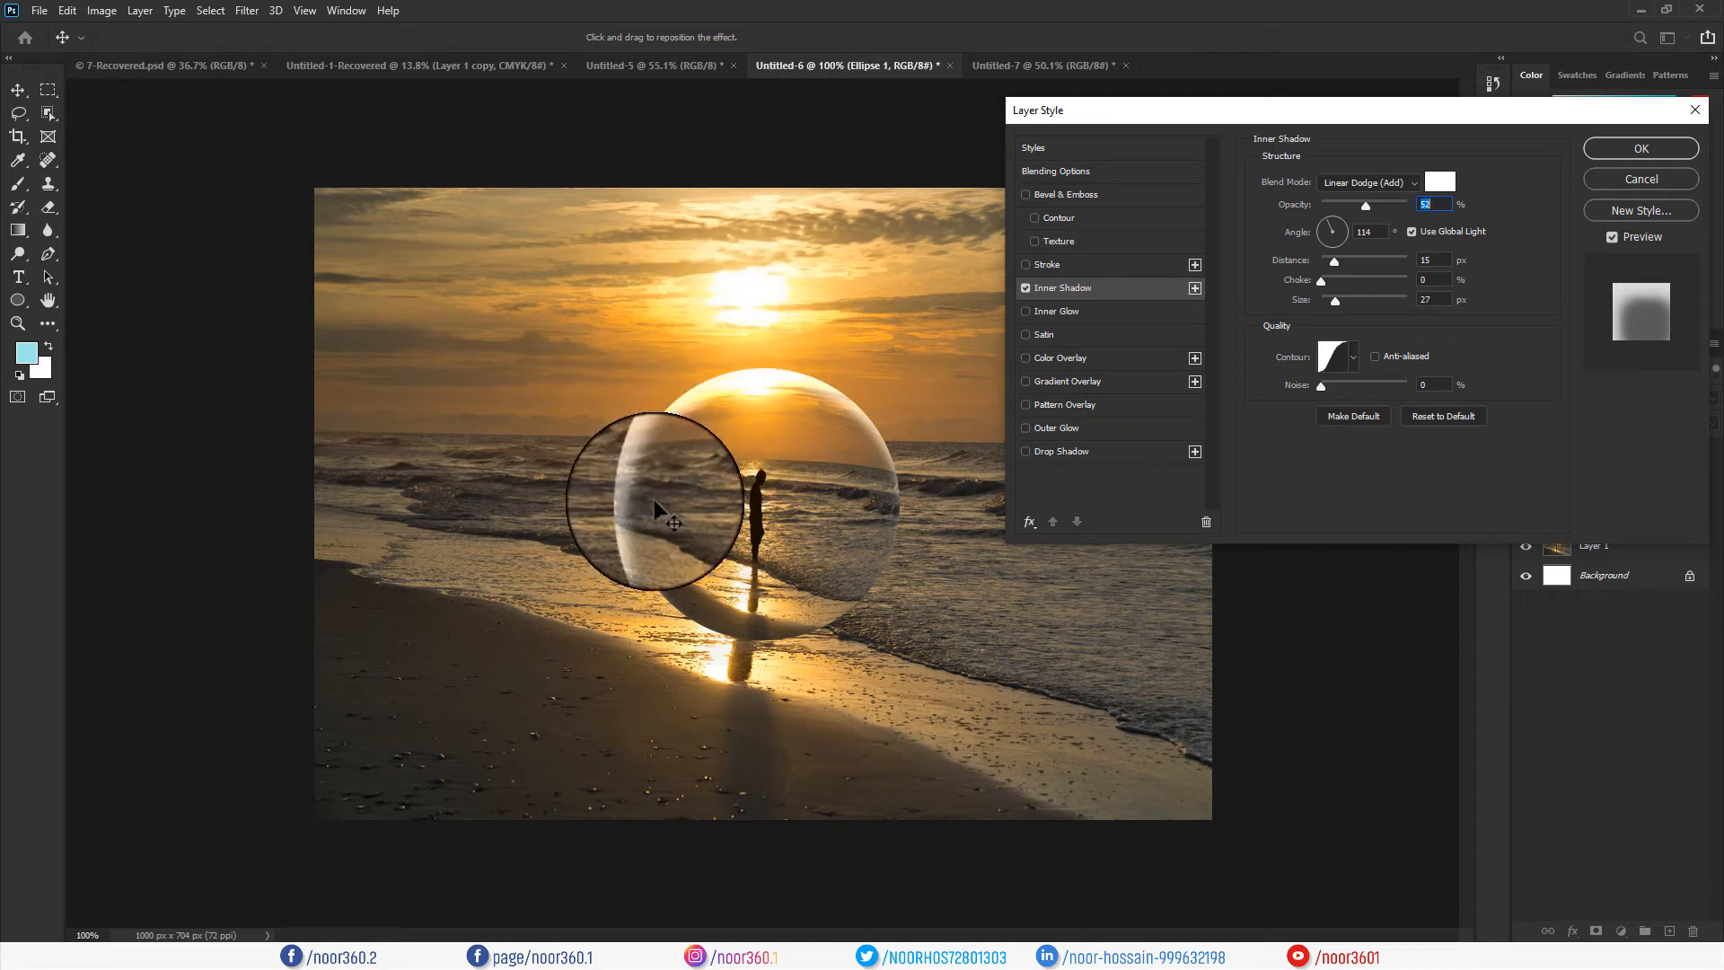
pyautogui.click(1332, 220)
pyautogui.click(1331, 217)
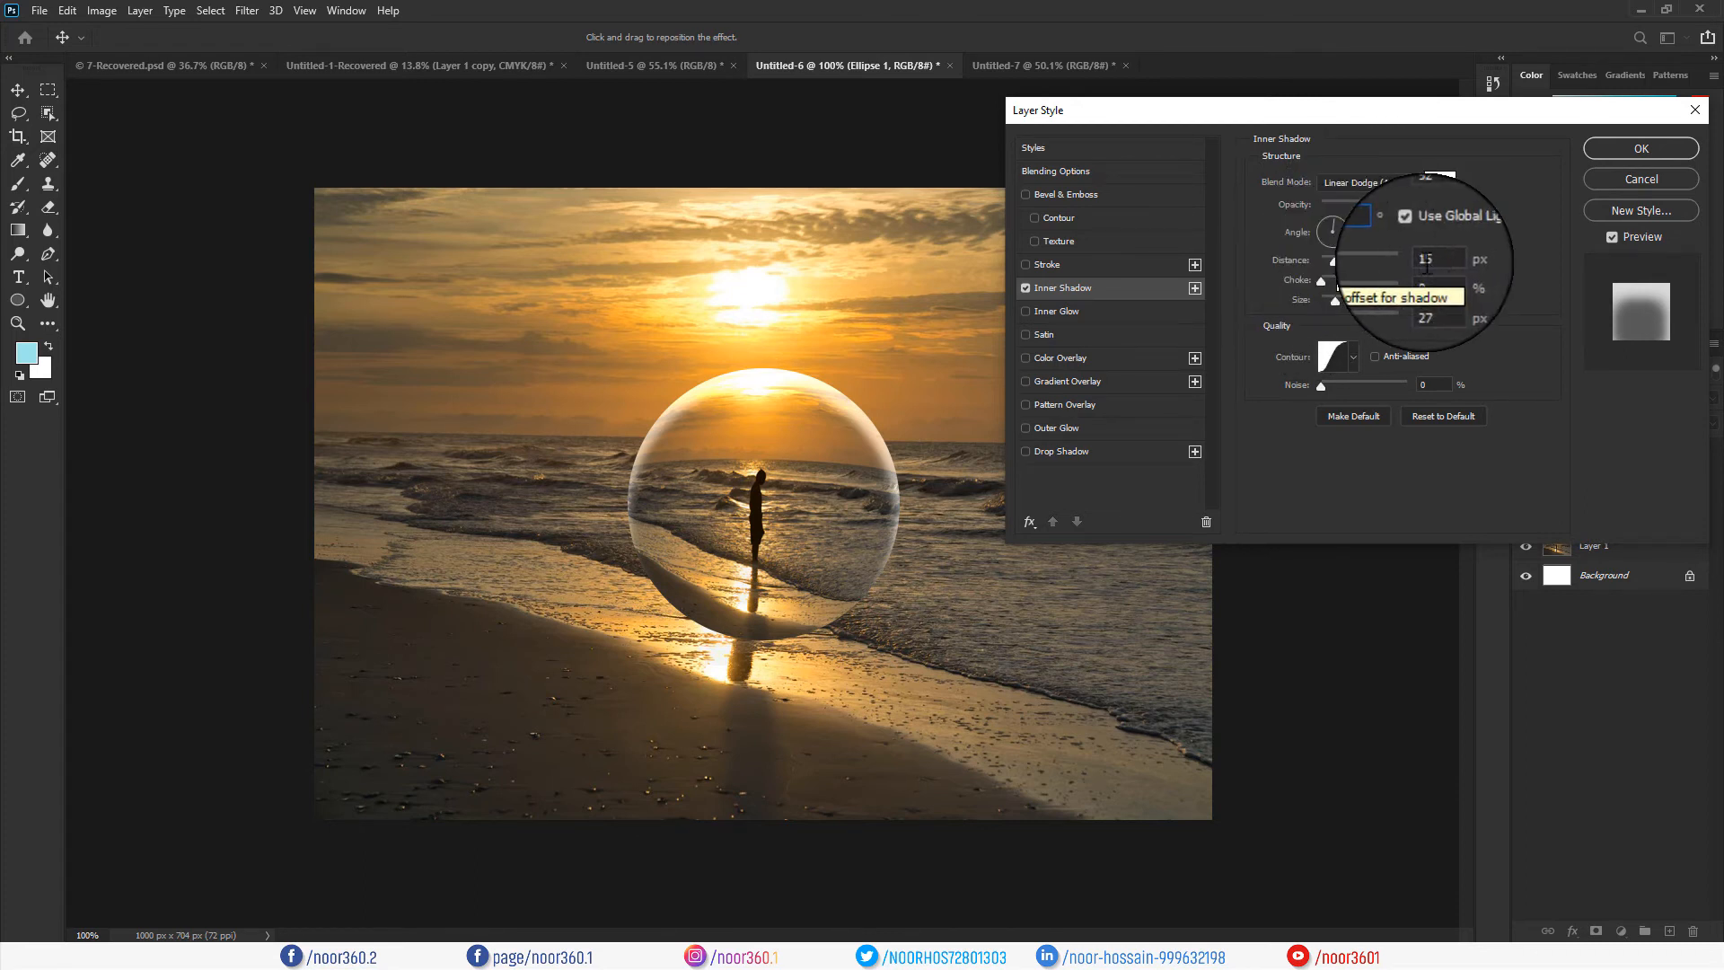
pyautogui.click(1334, 261)
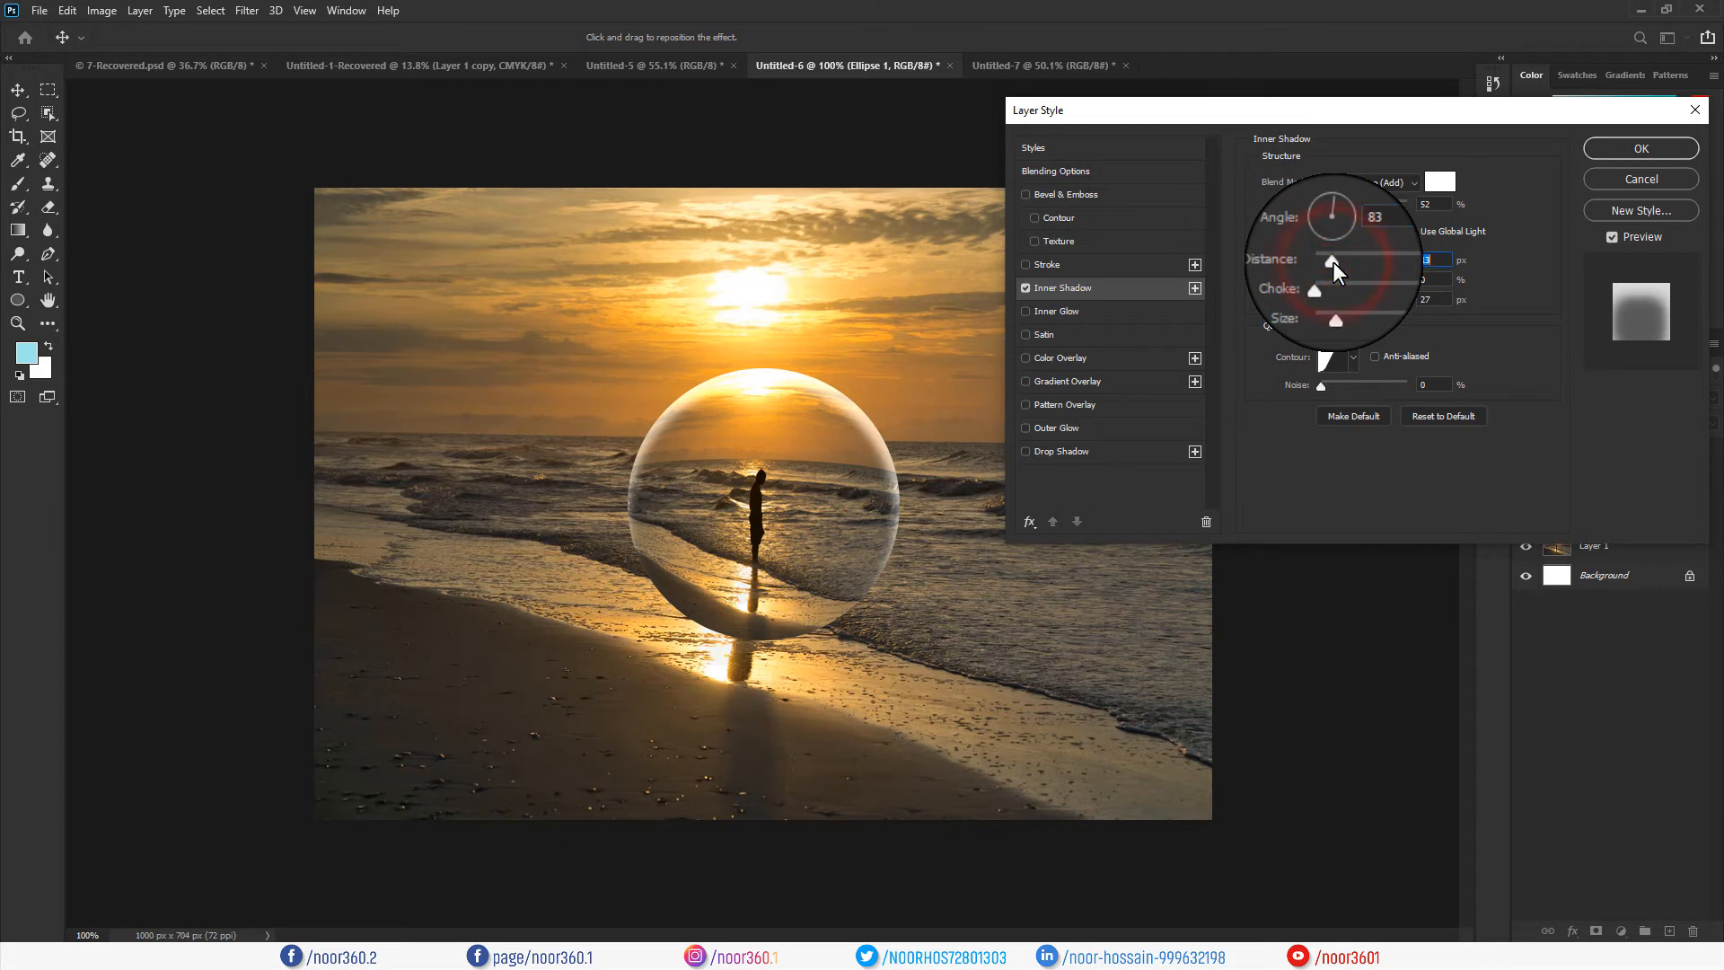
pyautogui.click(1334, 304)
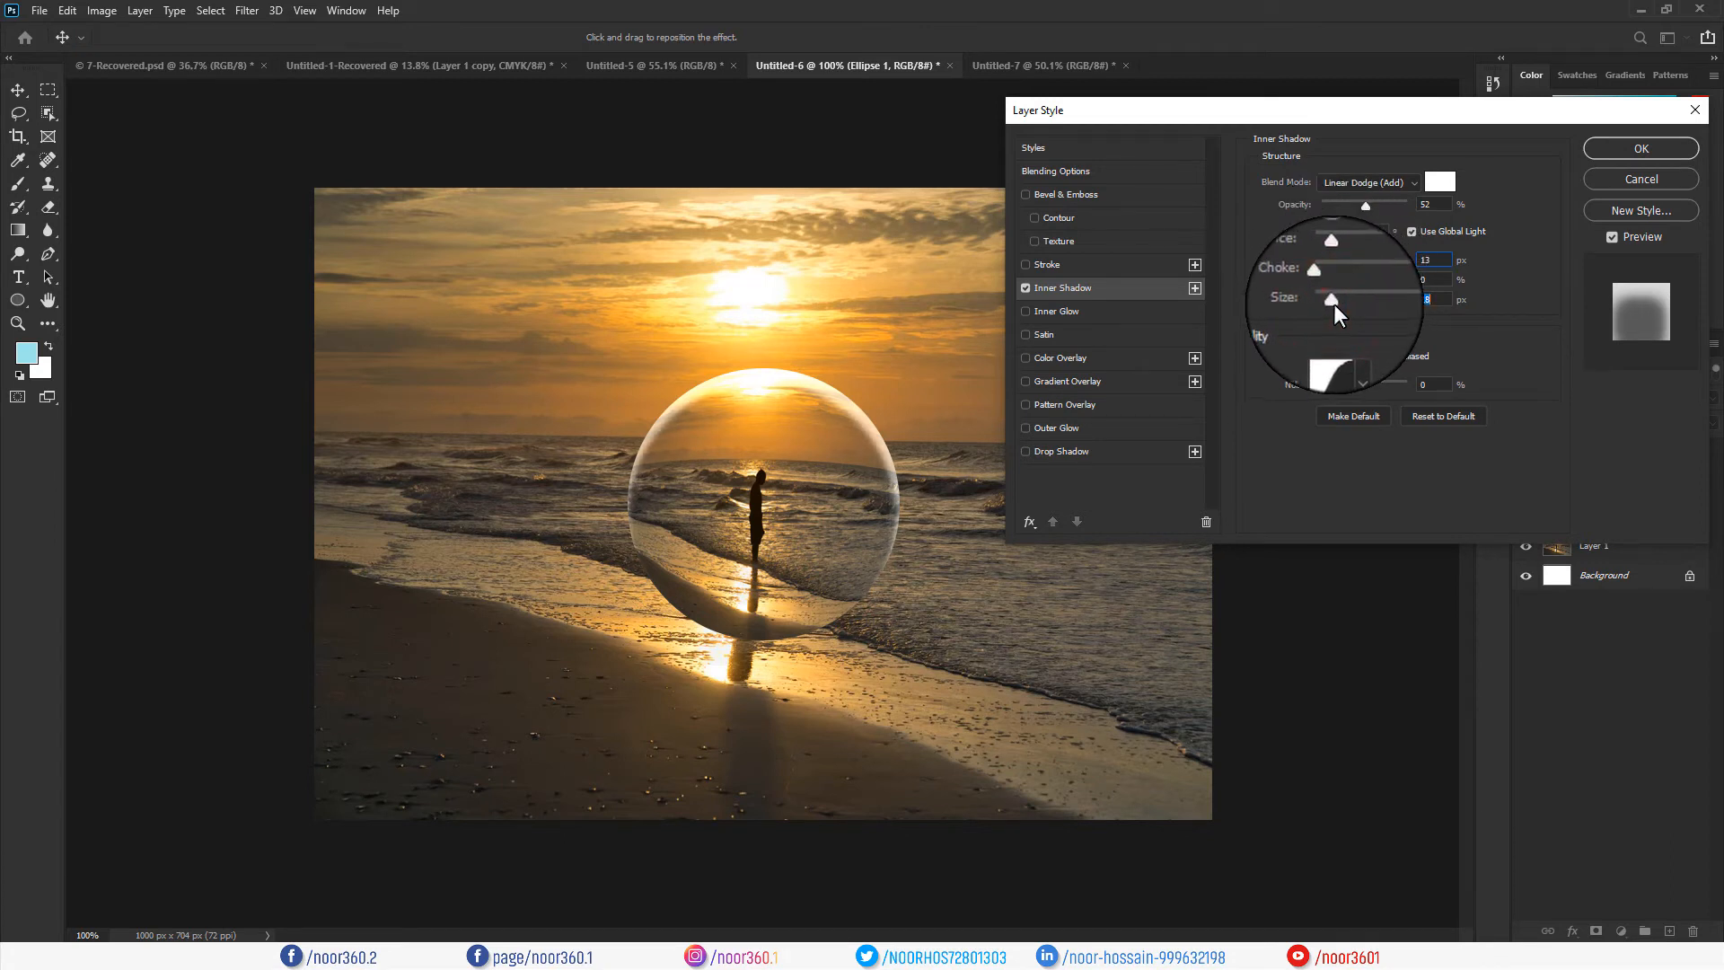
pyautogui.moveTo(1334, 304); pyautogui.dragTo(1335, 304)
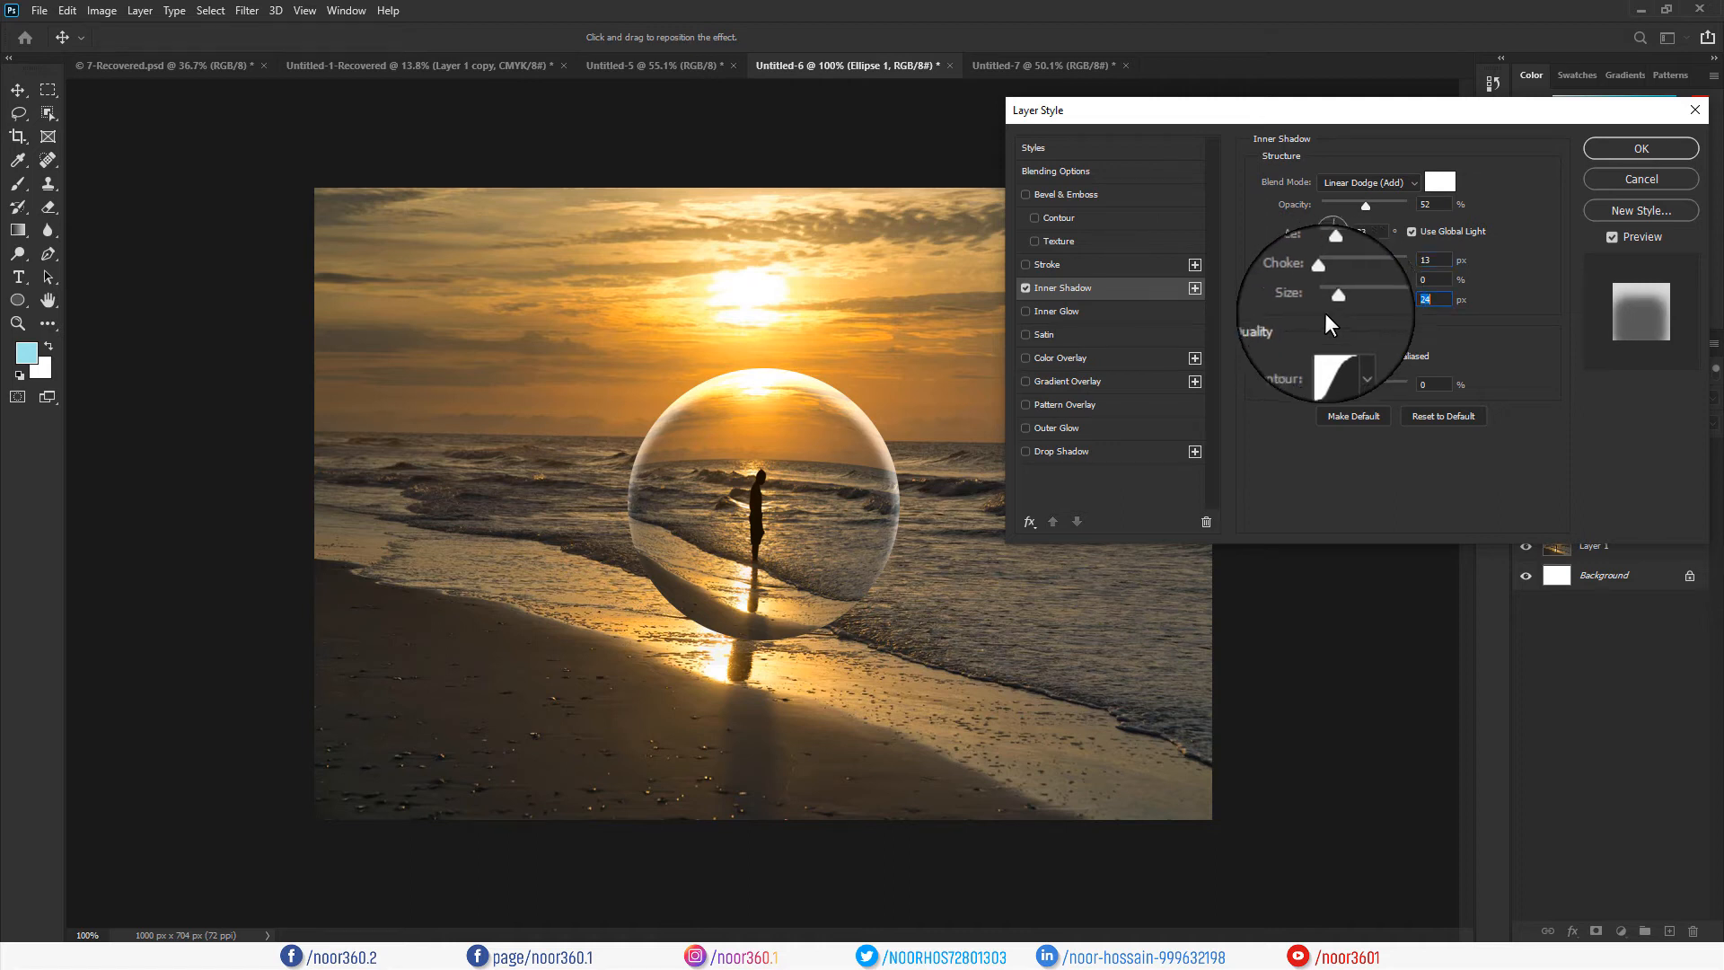
# Set the inner shadow contour to the Gaussian preset in the Contour Editor.
pyautogui.click(1329, 359)
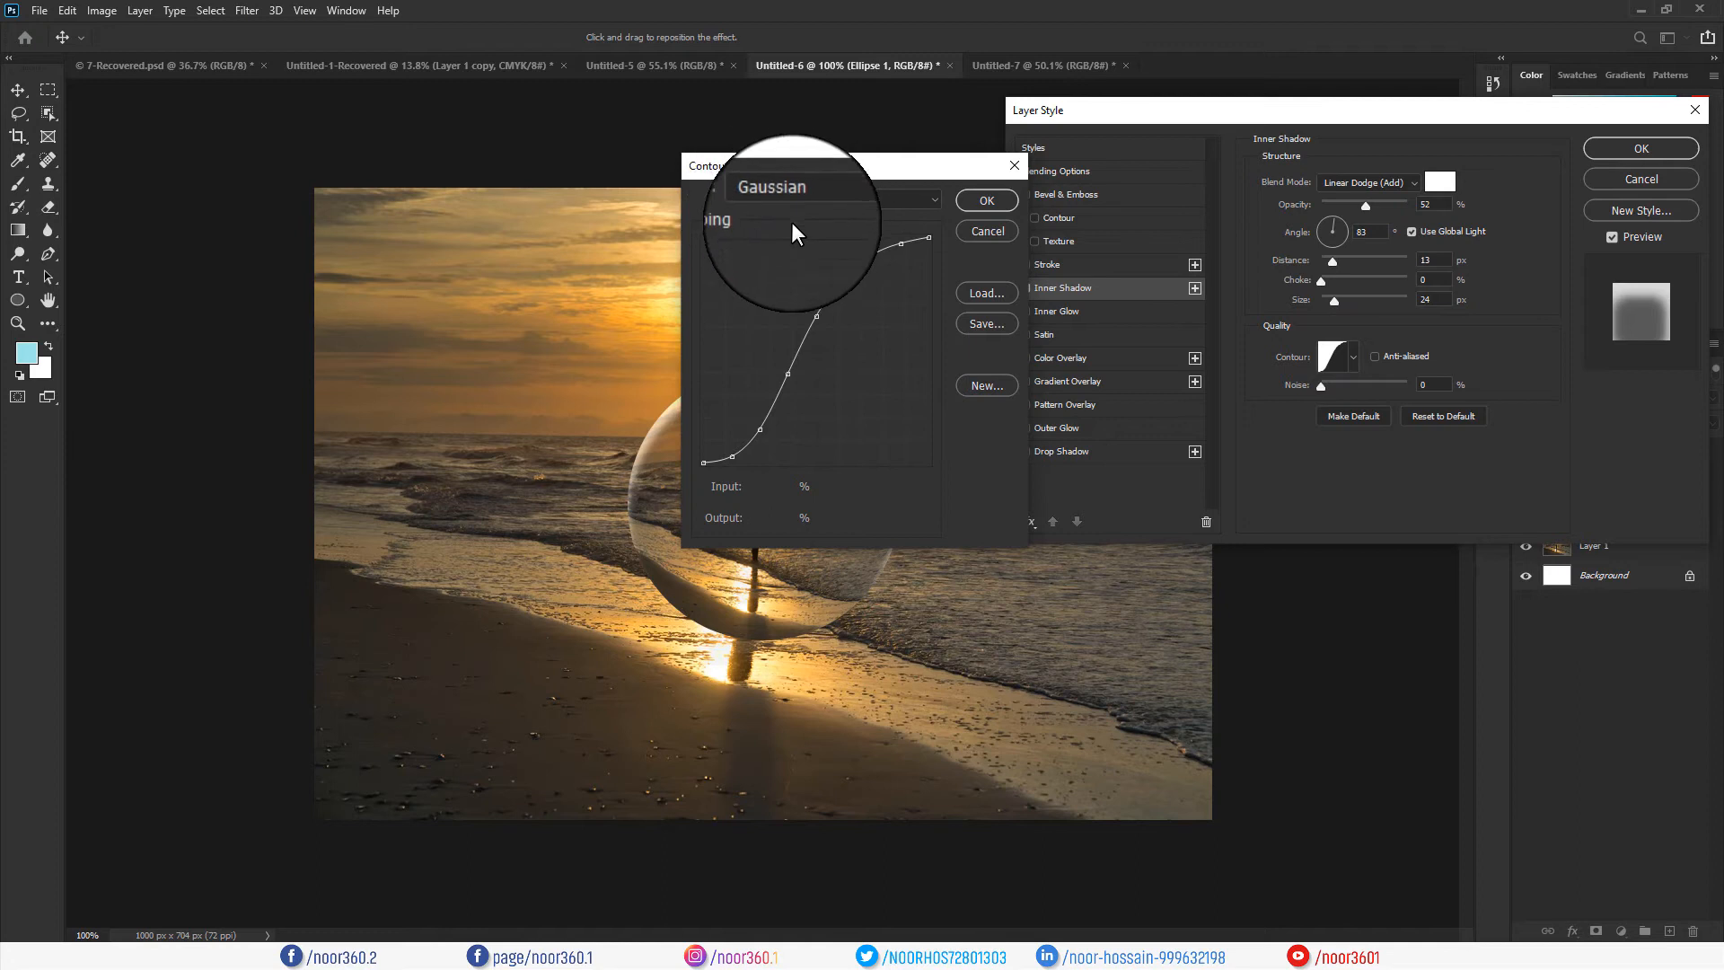
pyautogui.moveTo(788, 169); pyautogui.dragTo(1202, 171)
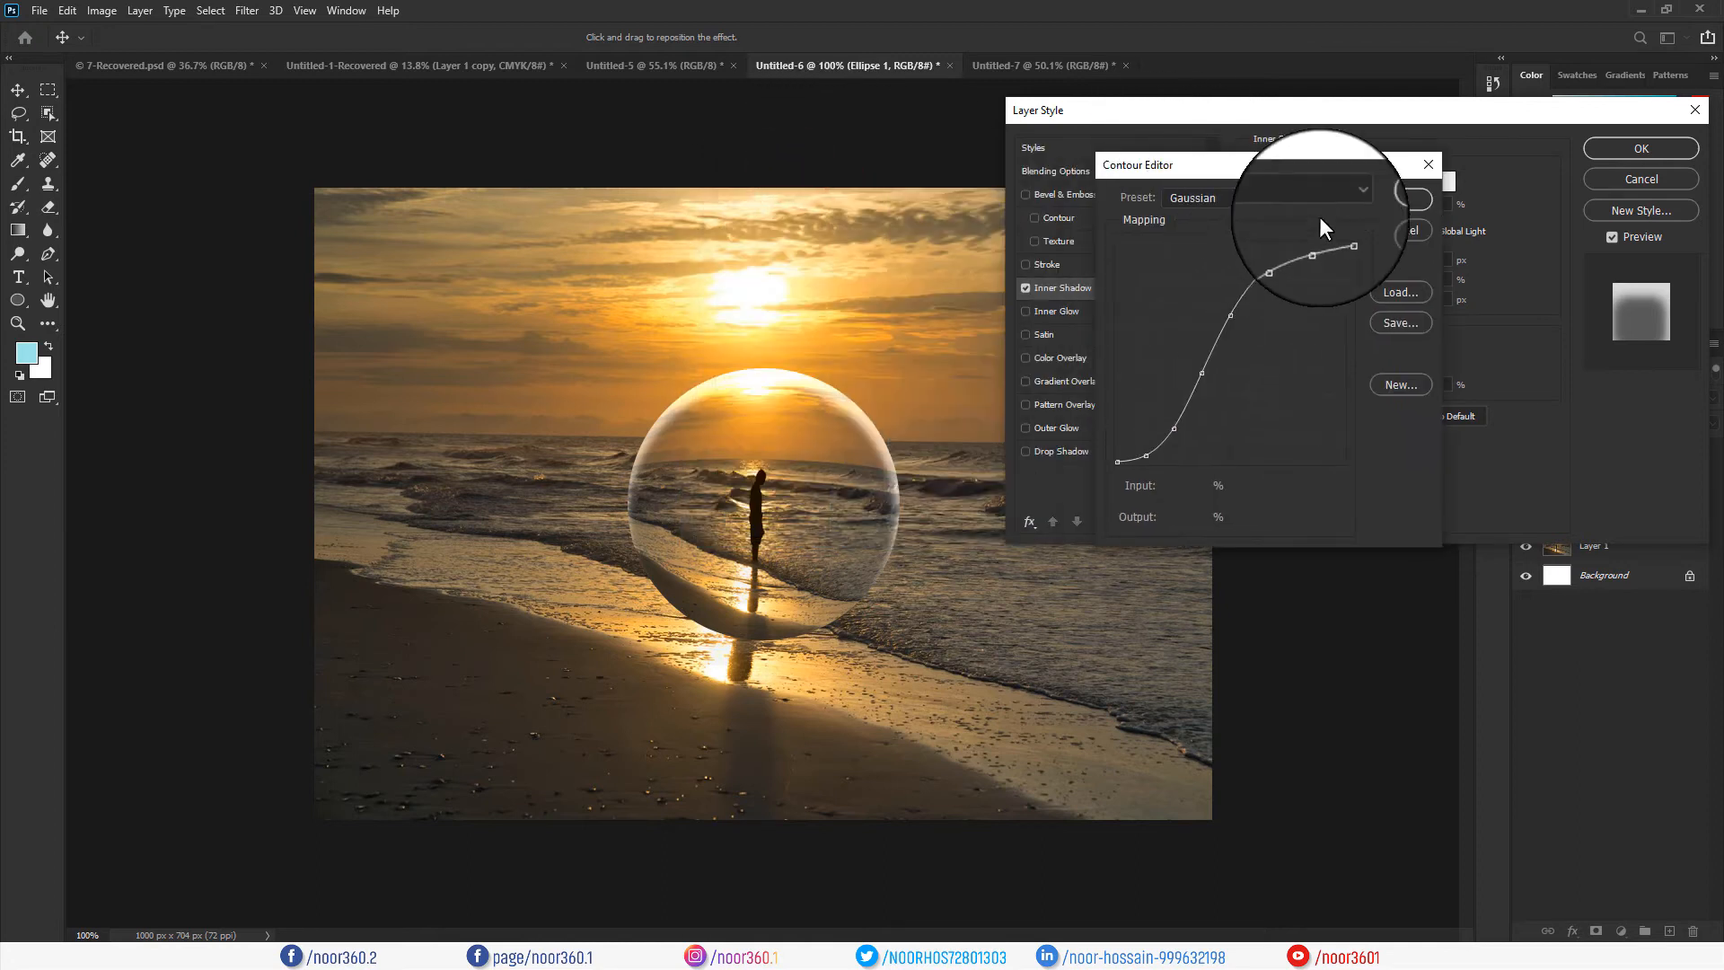
pyautogui.click(1343, 200)
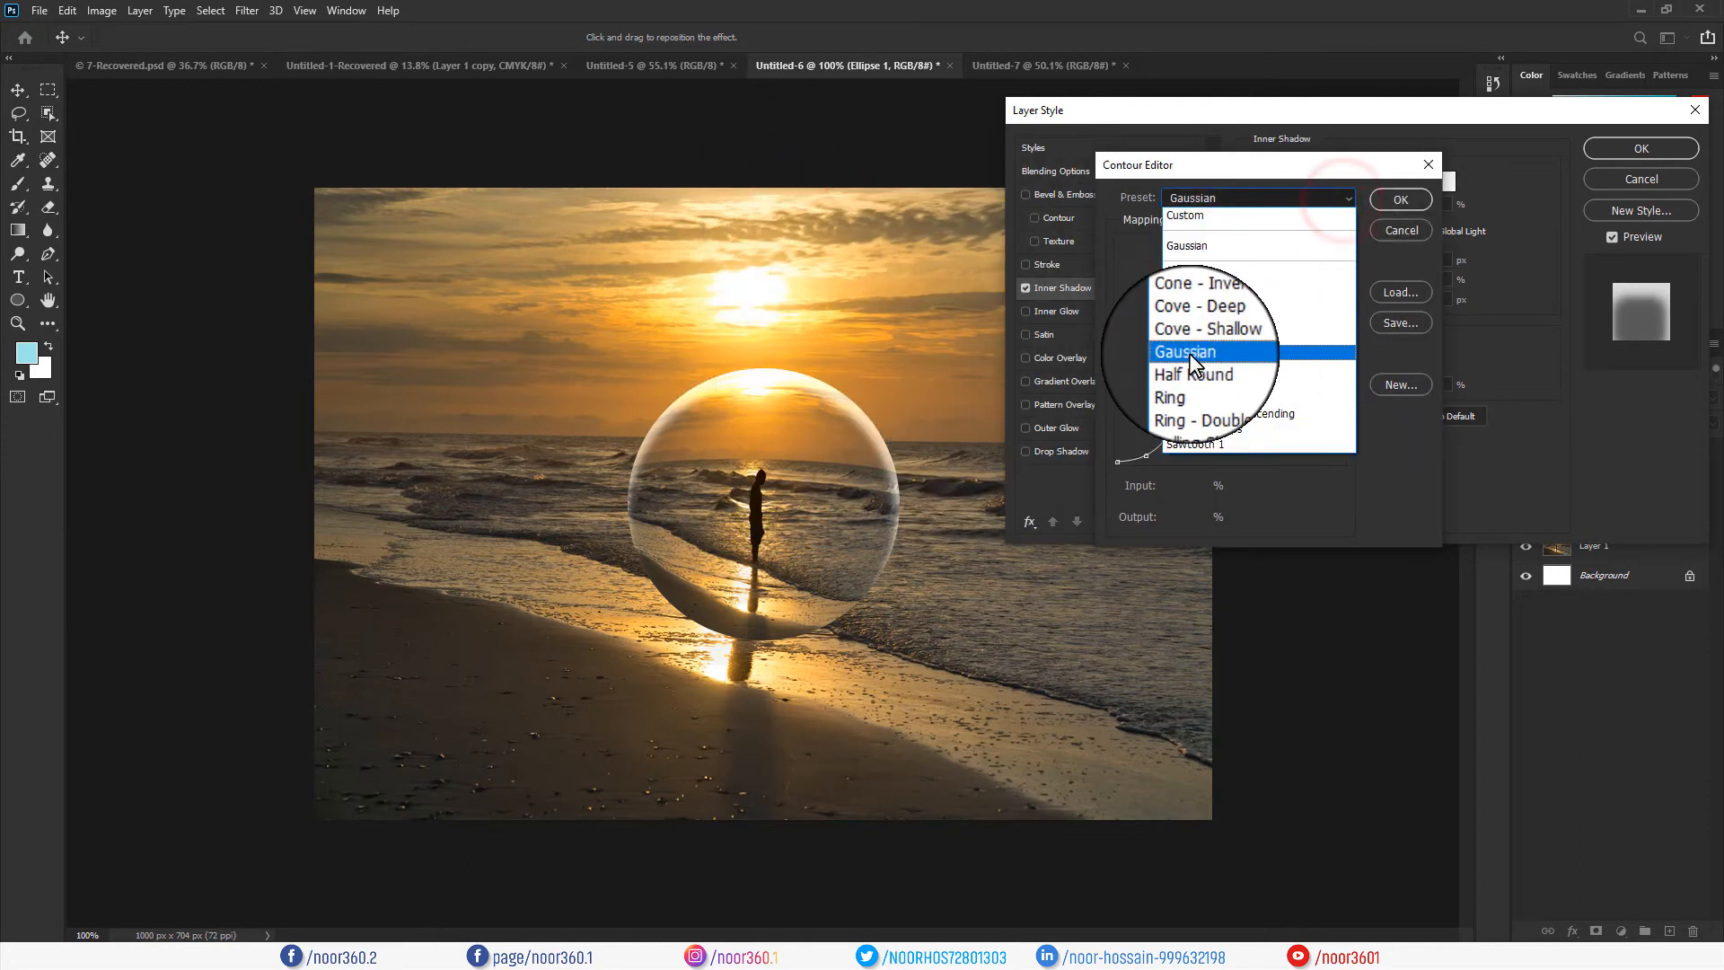
pyautogui.click(1189, 353)
pyautogui.click(1401, 200)
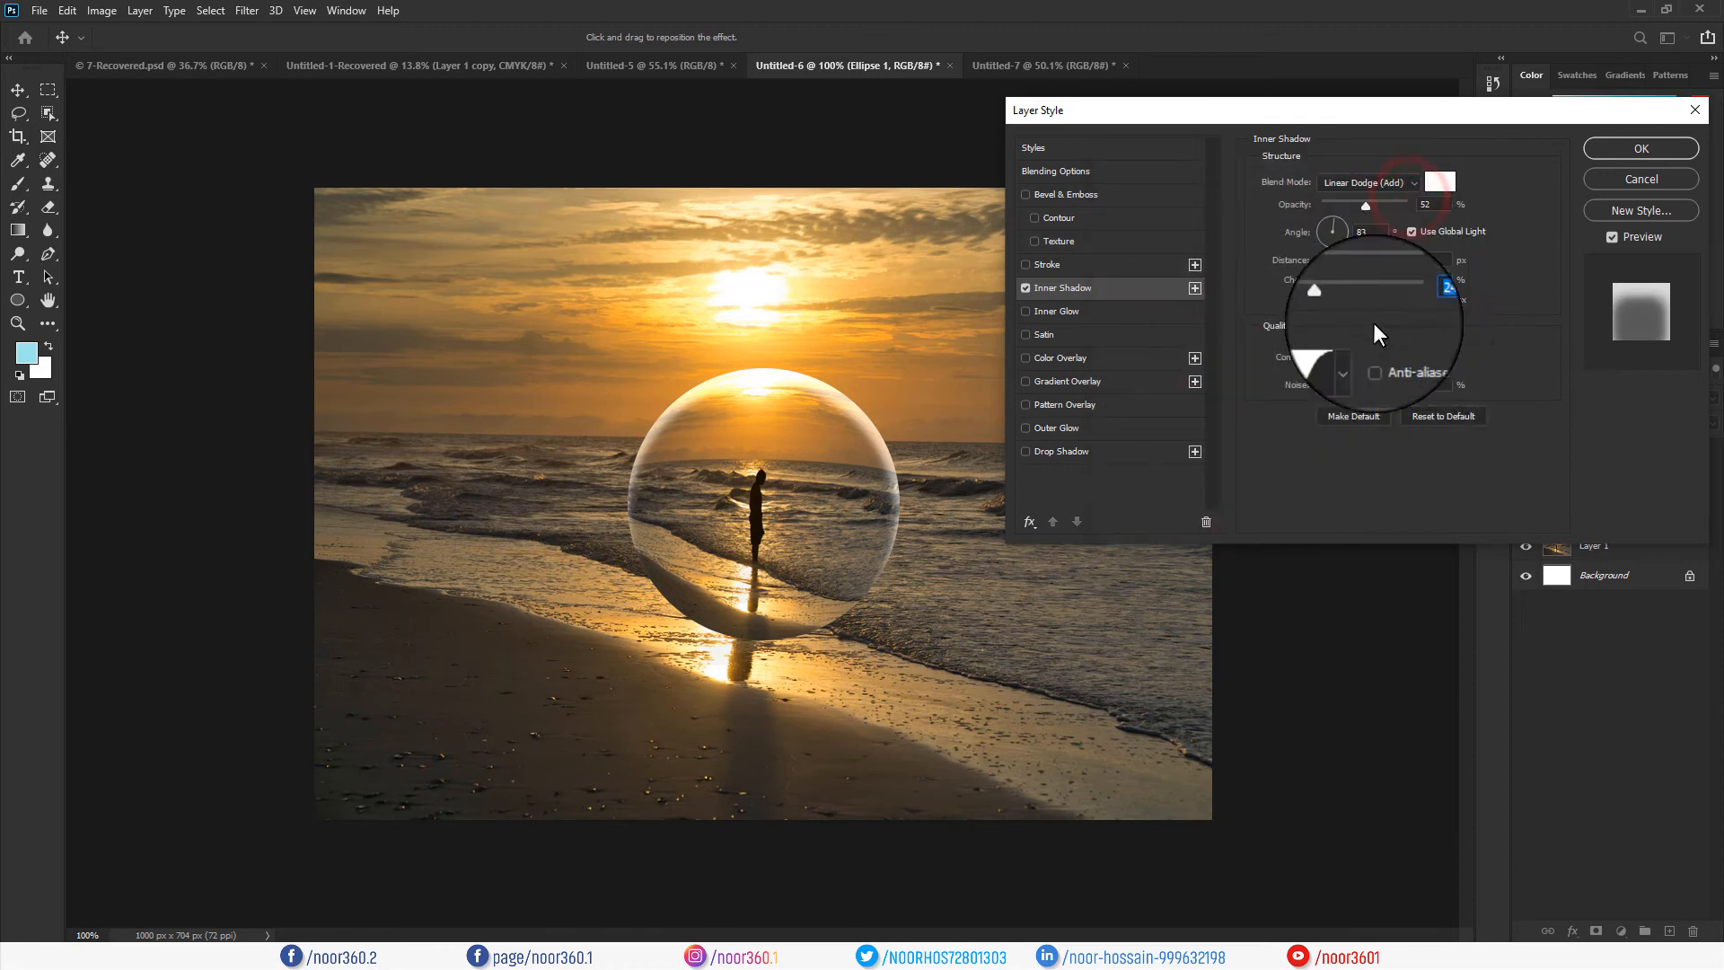
# Try several contour presets, keep the last one, and save the inner shadow settings as default.
pyautogui.click(1355, 357)
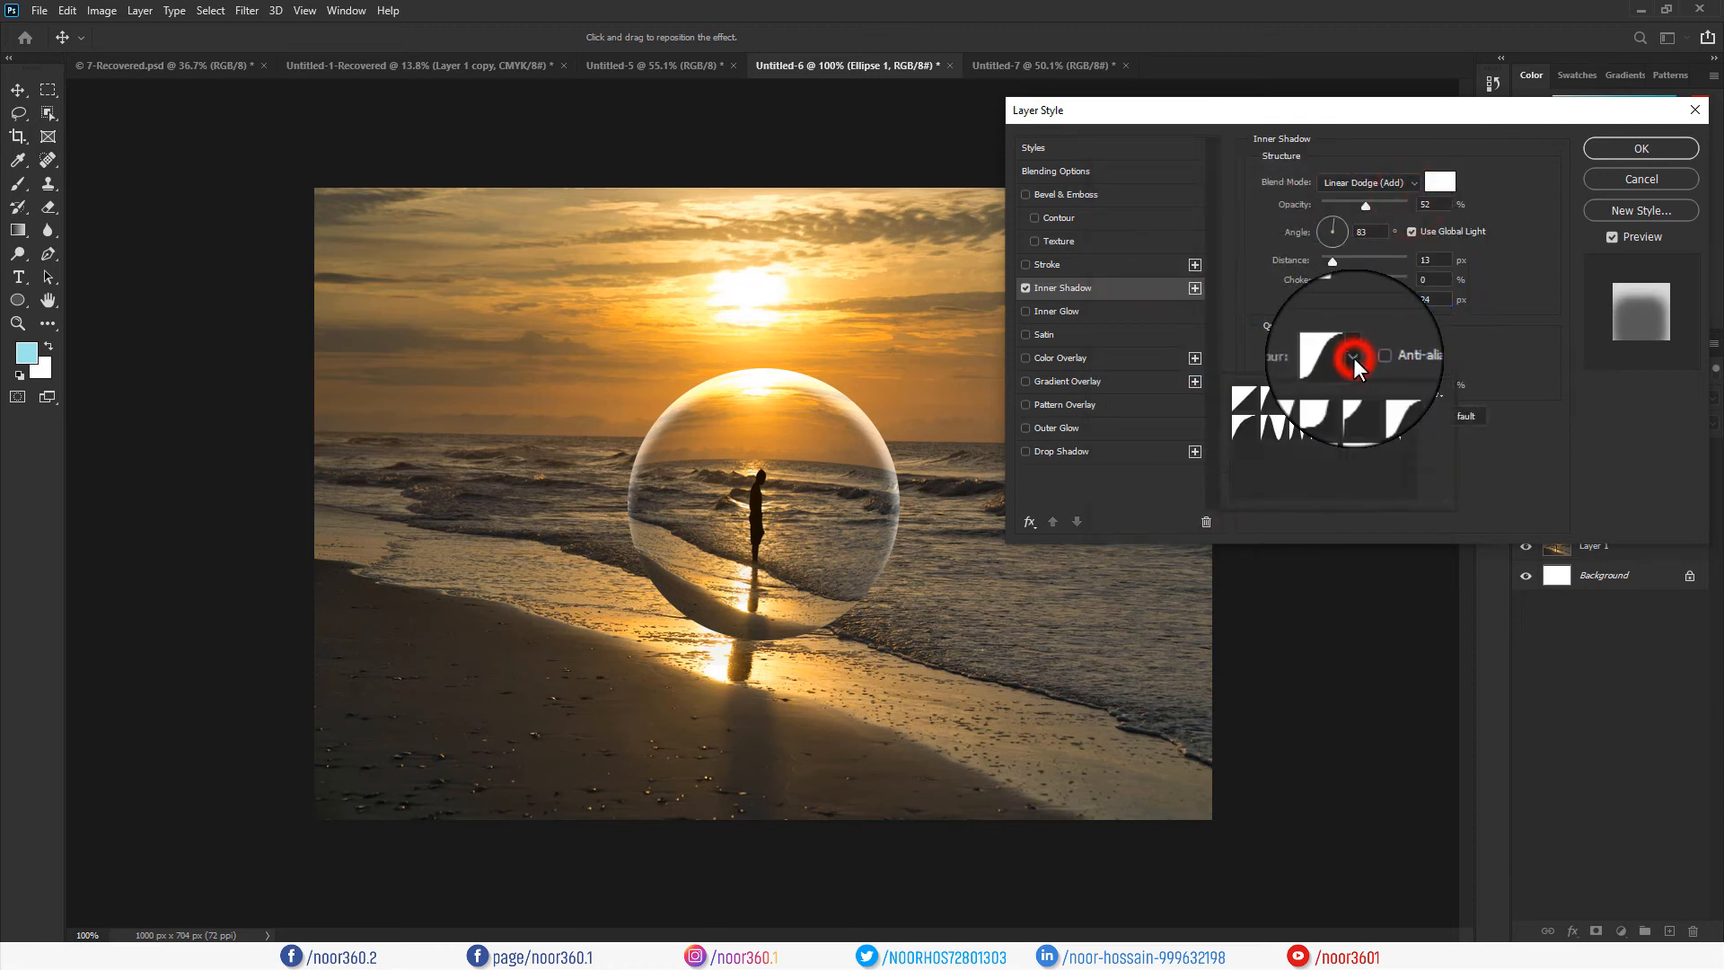
pyautogui.click(1371, 432)
pyautogui.click(1364, 432)
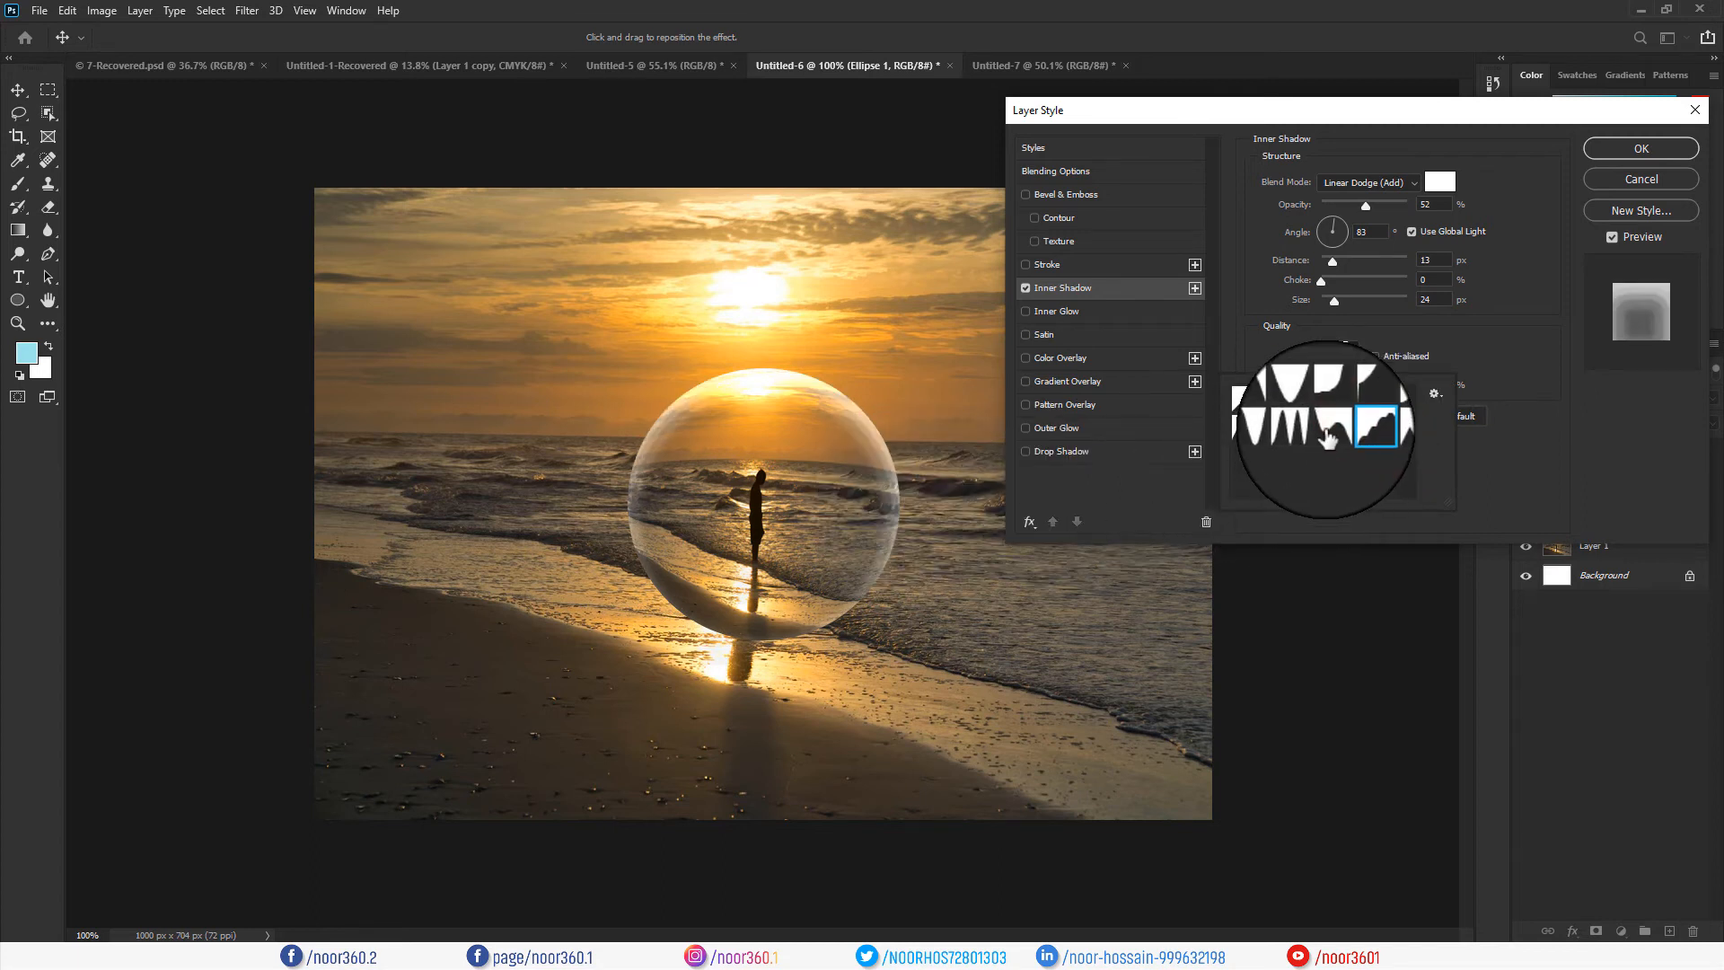
pyautogui.click(1326, 430)
pyautogui.click(1304, 429)
pyautogui.click(1389, 401)
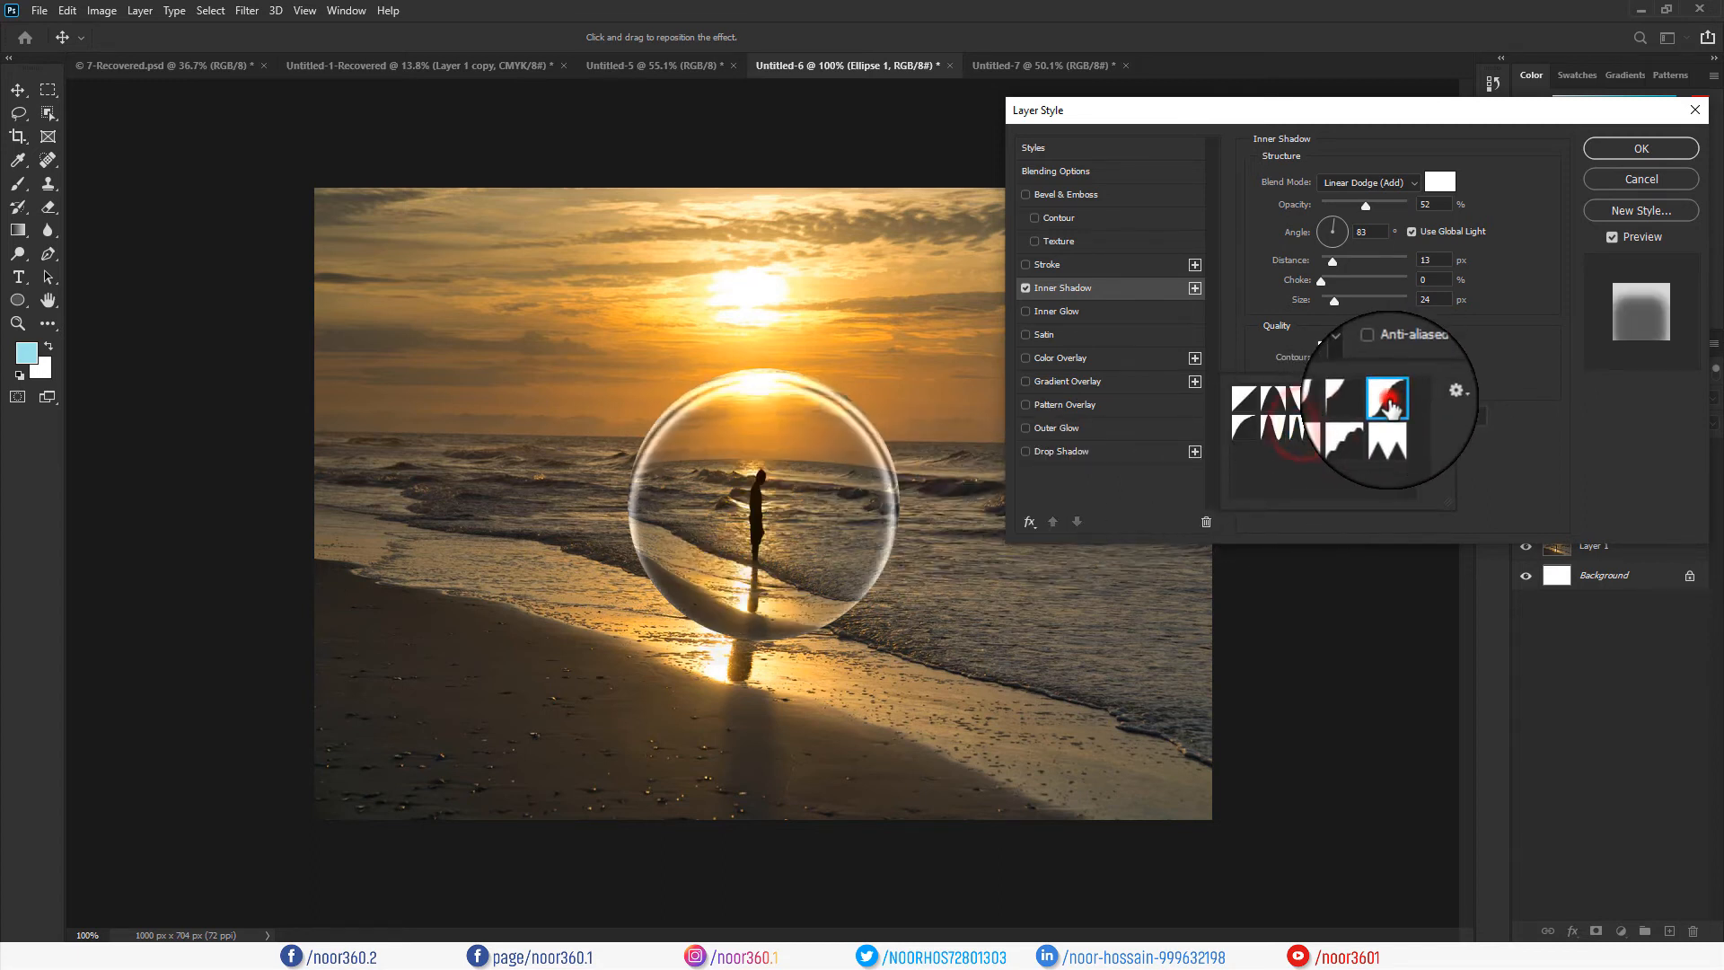
pyautogui.click(1408, 323)
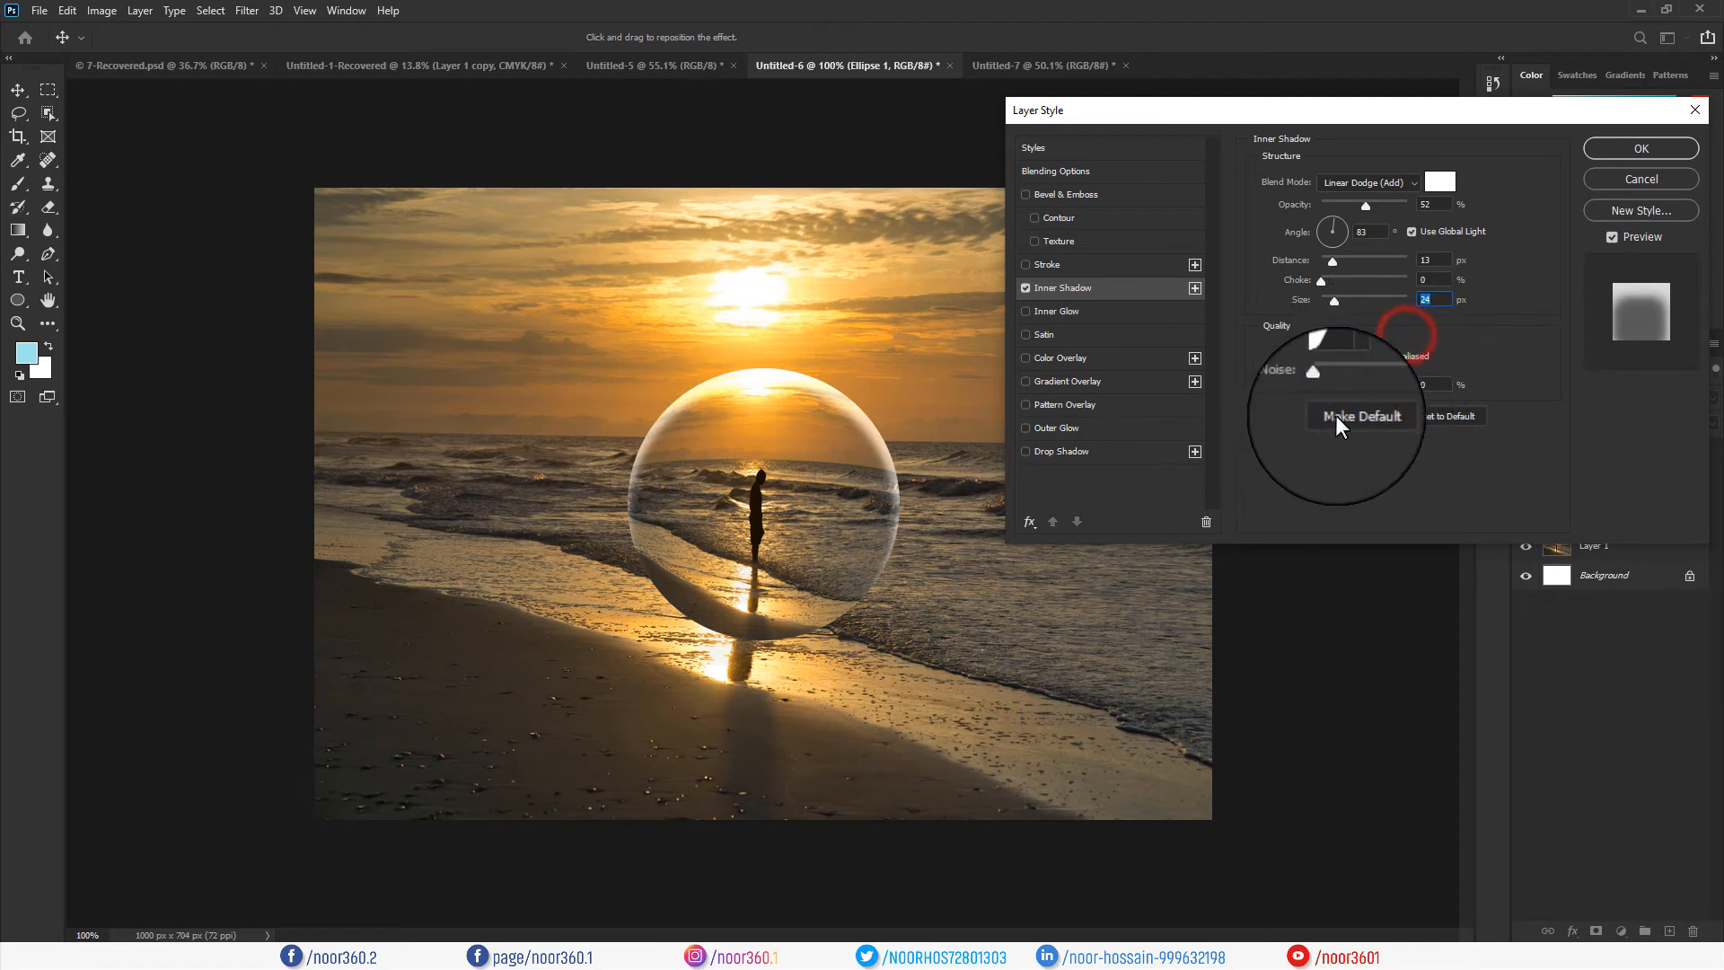
pyautogui.click(1083, 287)
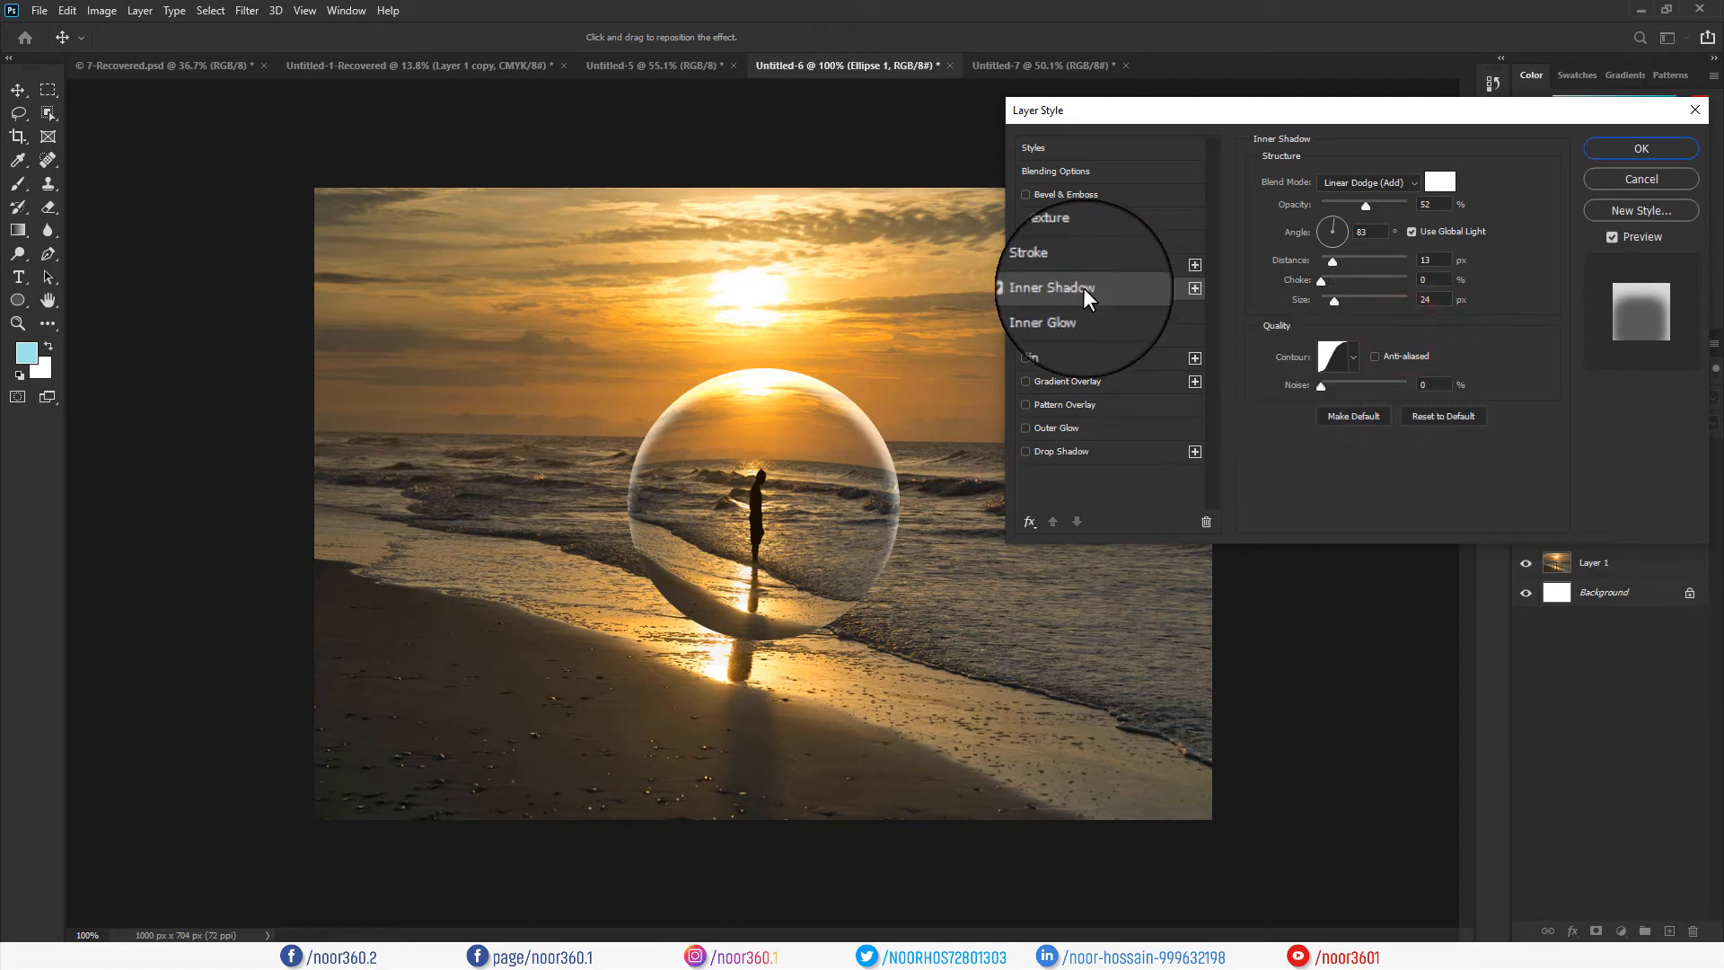
# Add a Linear Dodge (Add) Gradient Overlay fading from opaque to transparent.
pyautogui.click(1044, 381)
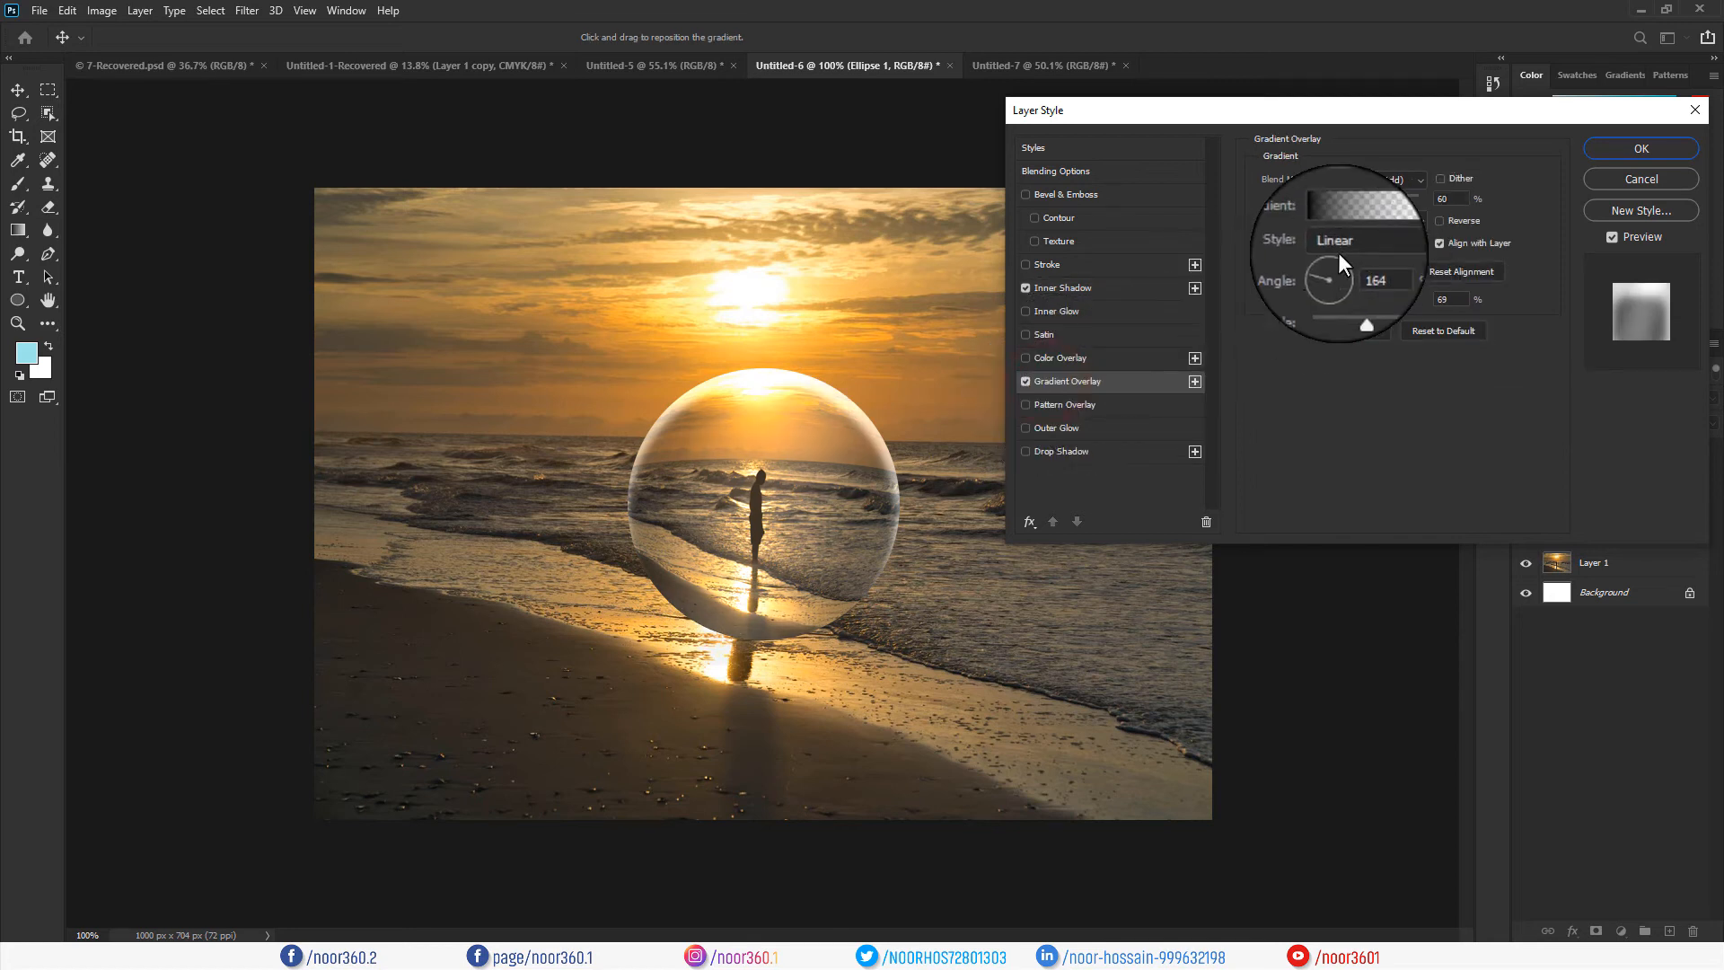
pyautogui.click(1415, 178)
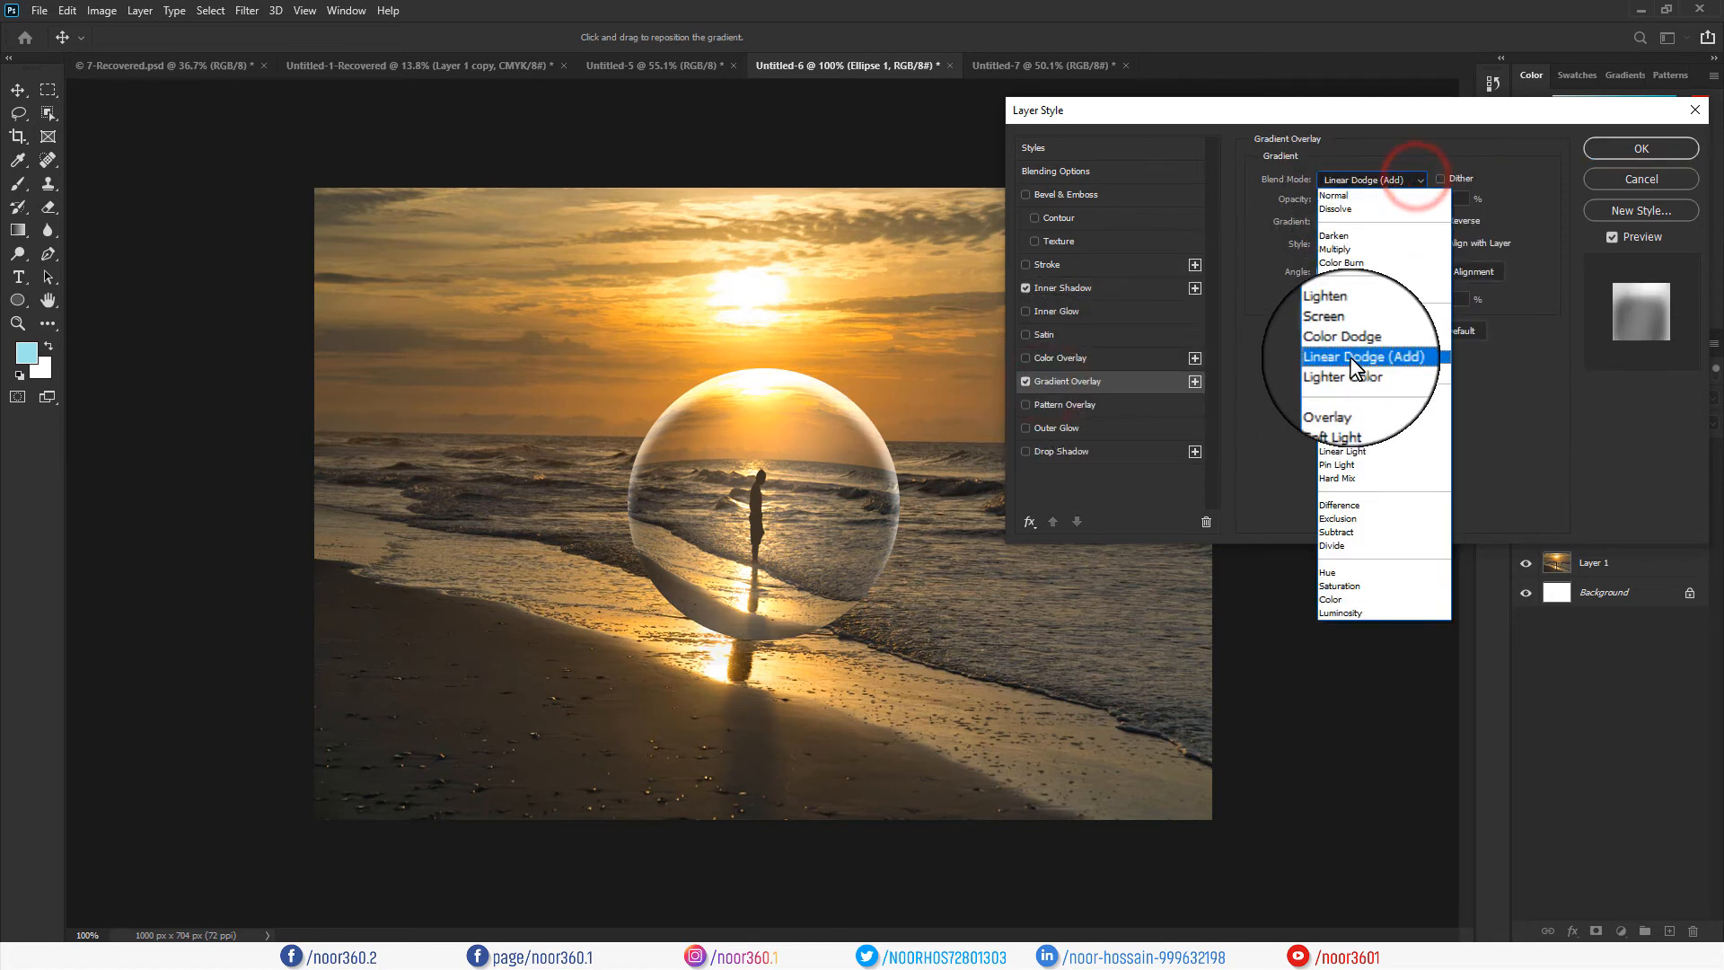
pyautogui.click(1351, 358)
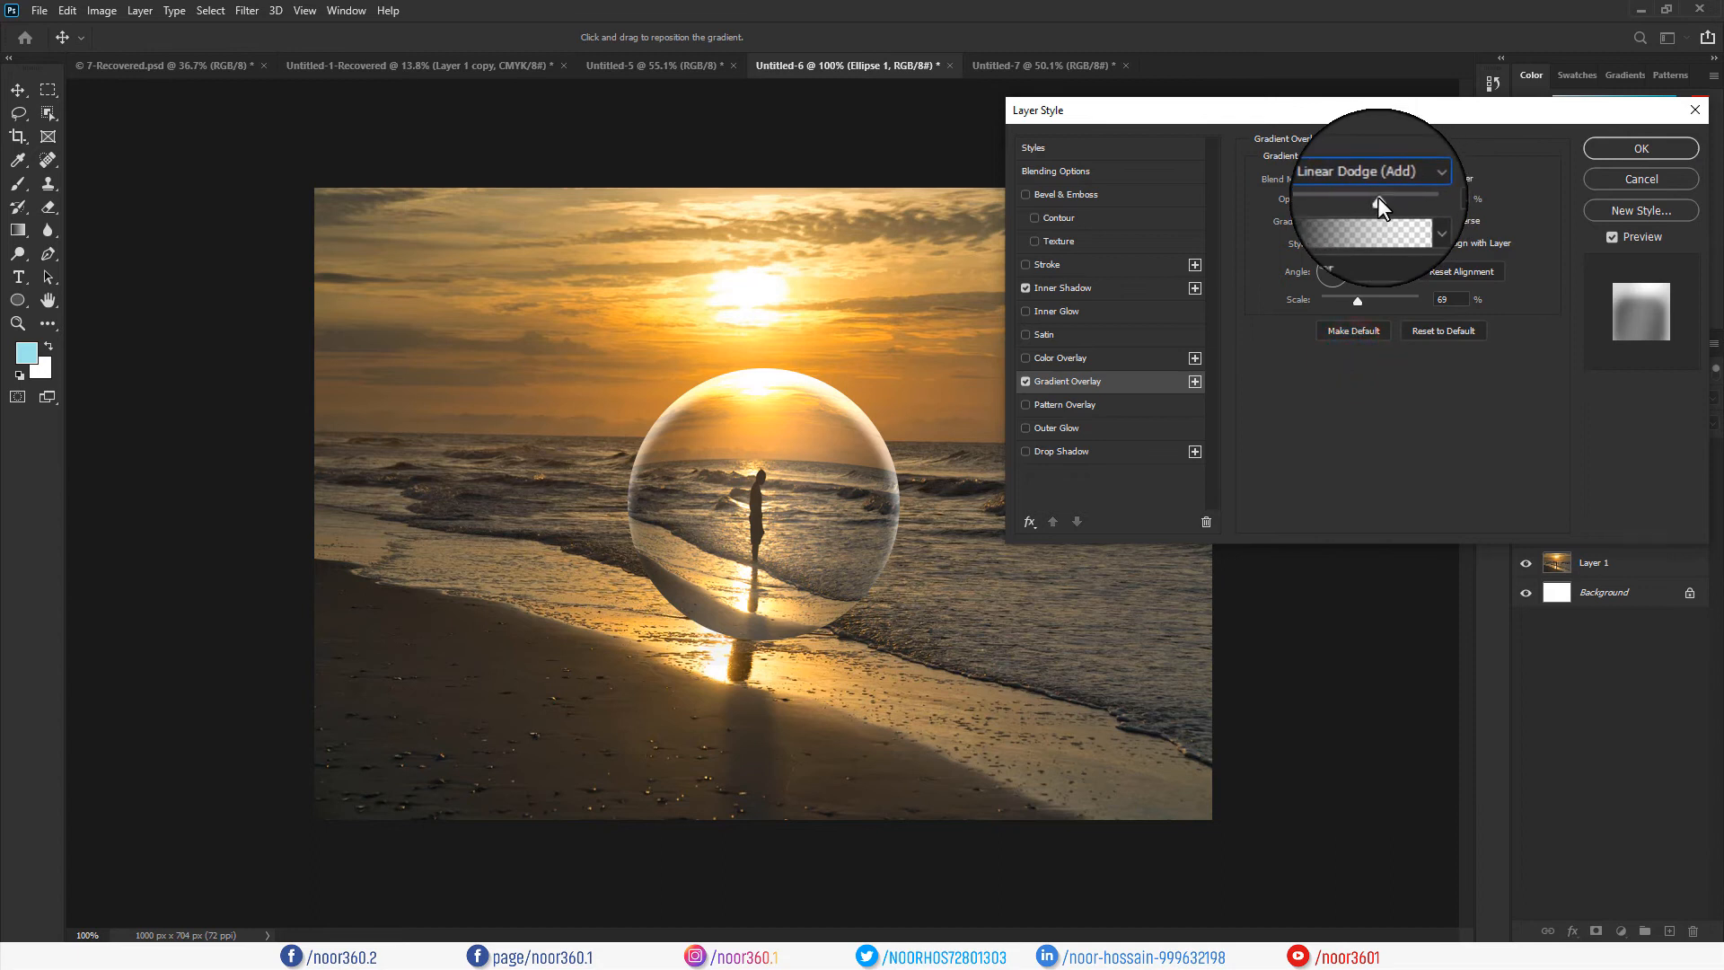
pyautogui.click(1429, 220)
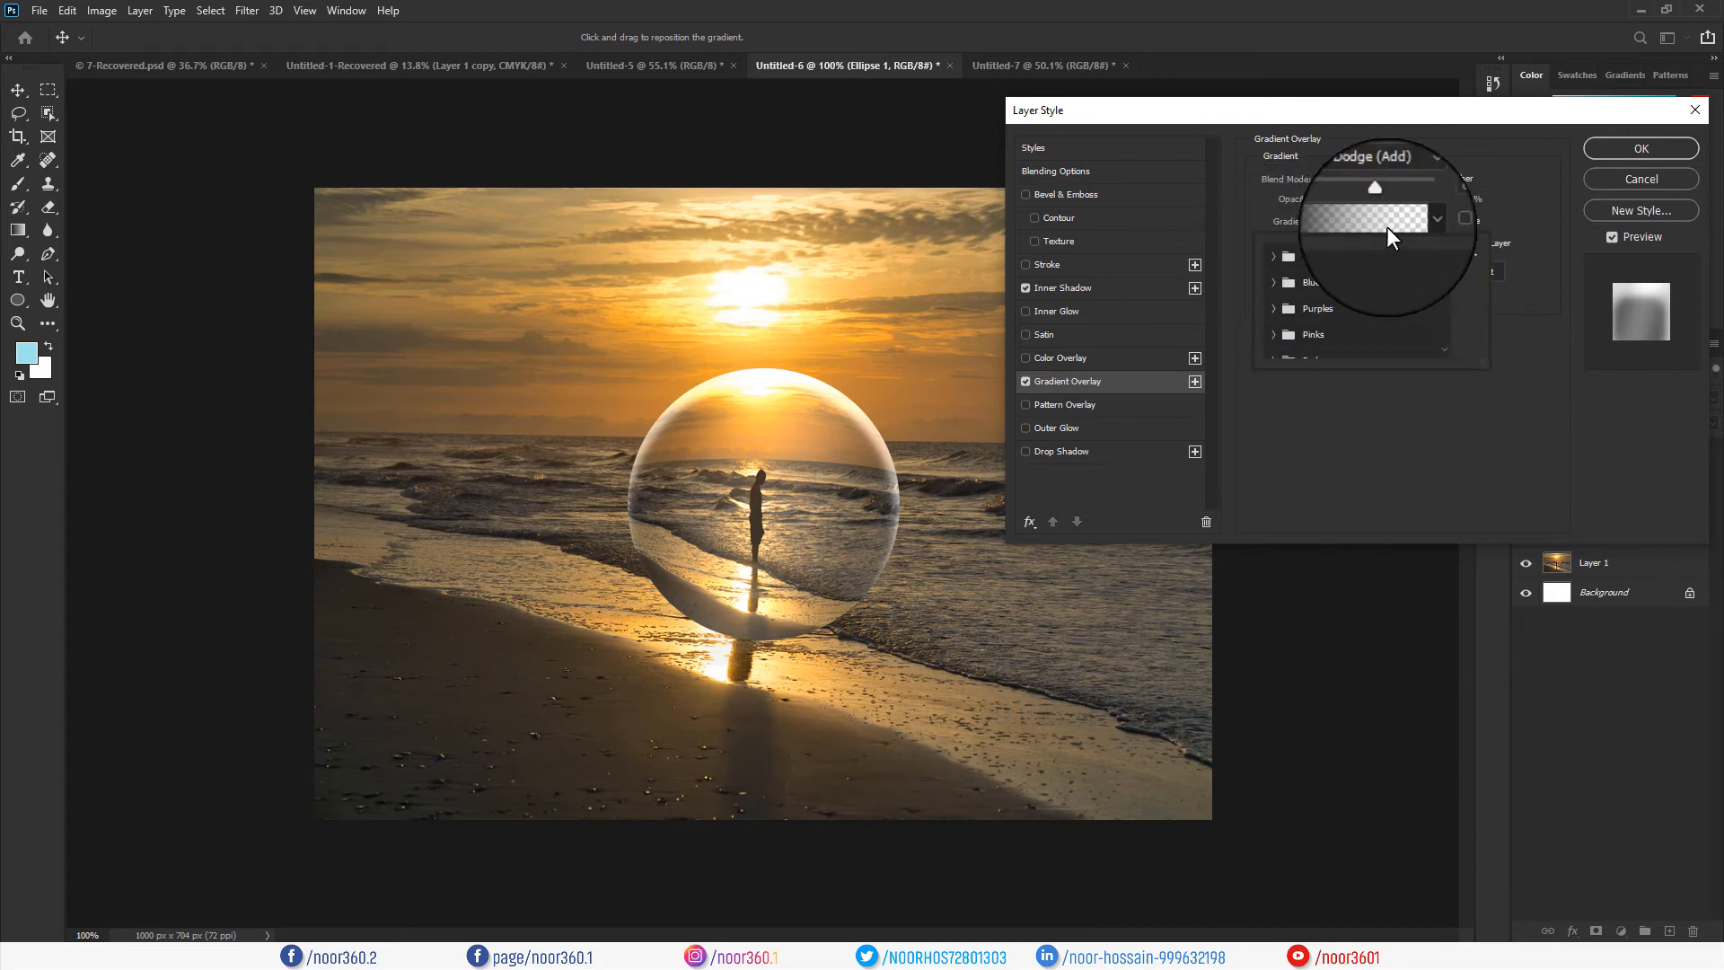
pyautogui.click(1386, 219)
pyautogui.click(1035, 448)
pyautogui.click(1396, 447)
pyautogui.click(1377, 201)
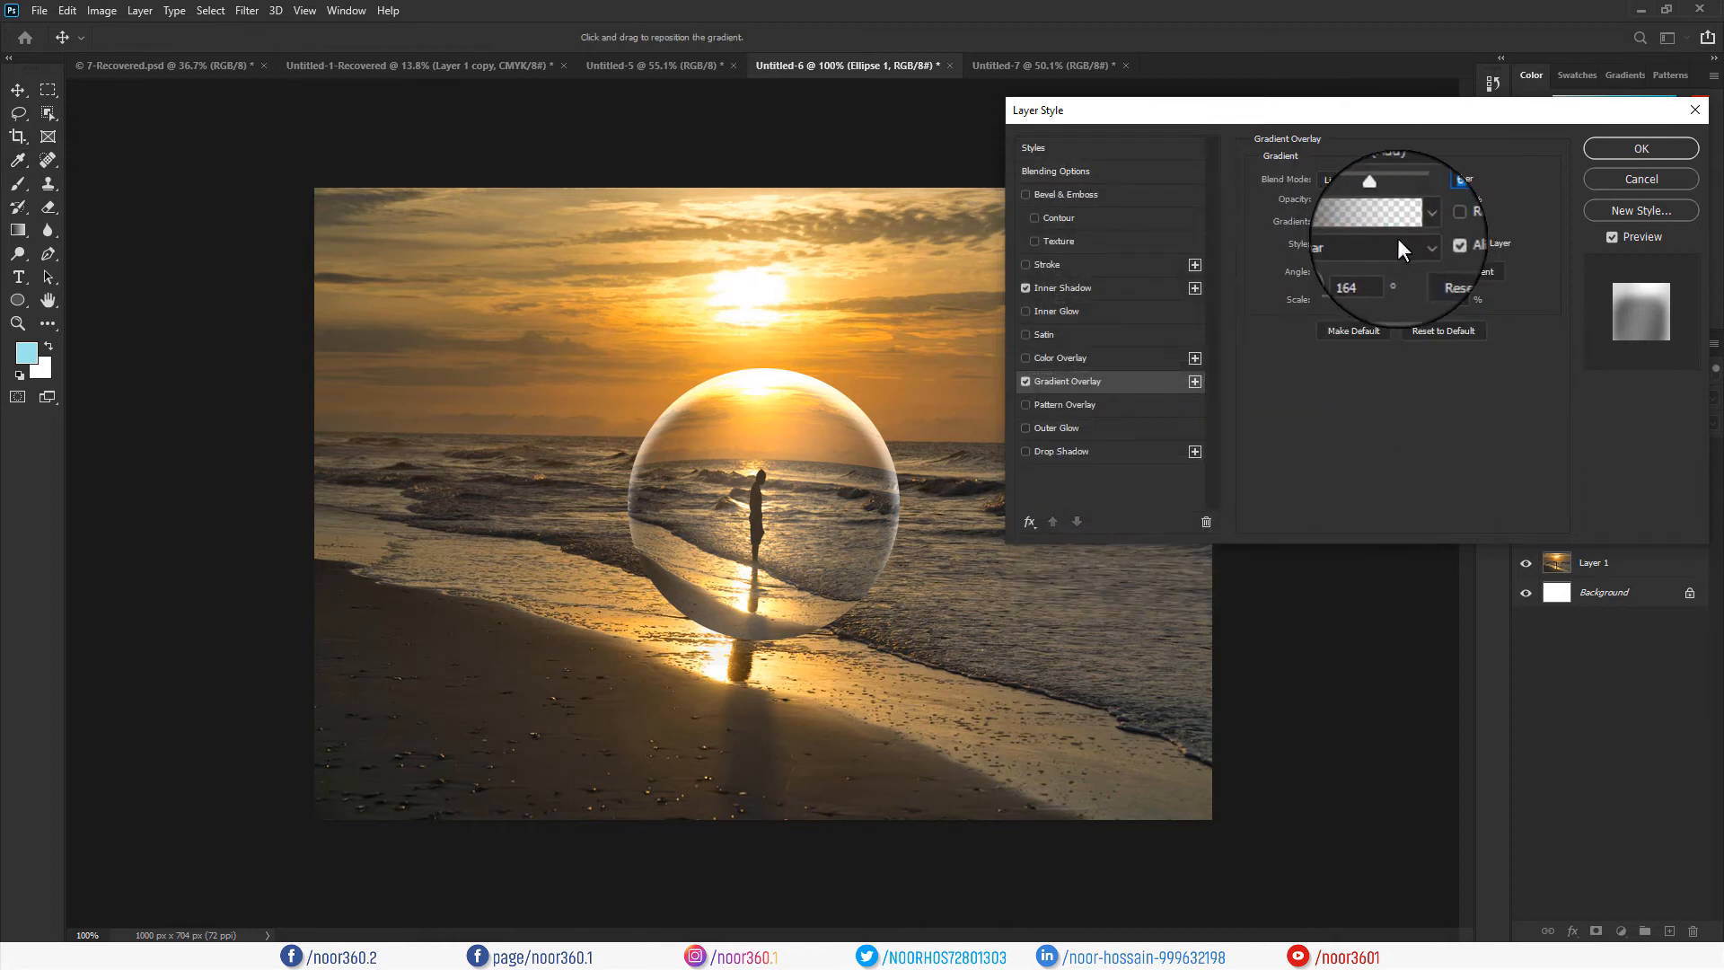
# Keep the overlay Linear style, set its angle to 62° and scale to about 63%.
pyautogui.click(1419, 246)
pyautogui.click(1419, 246)
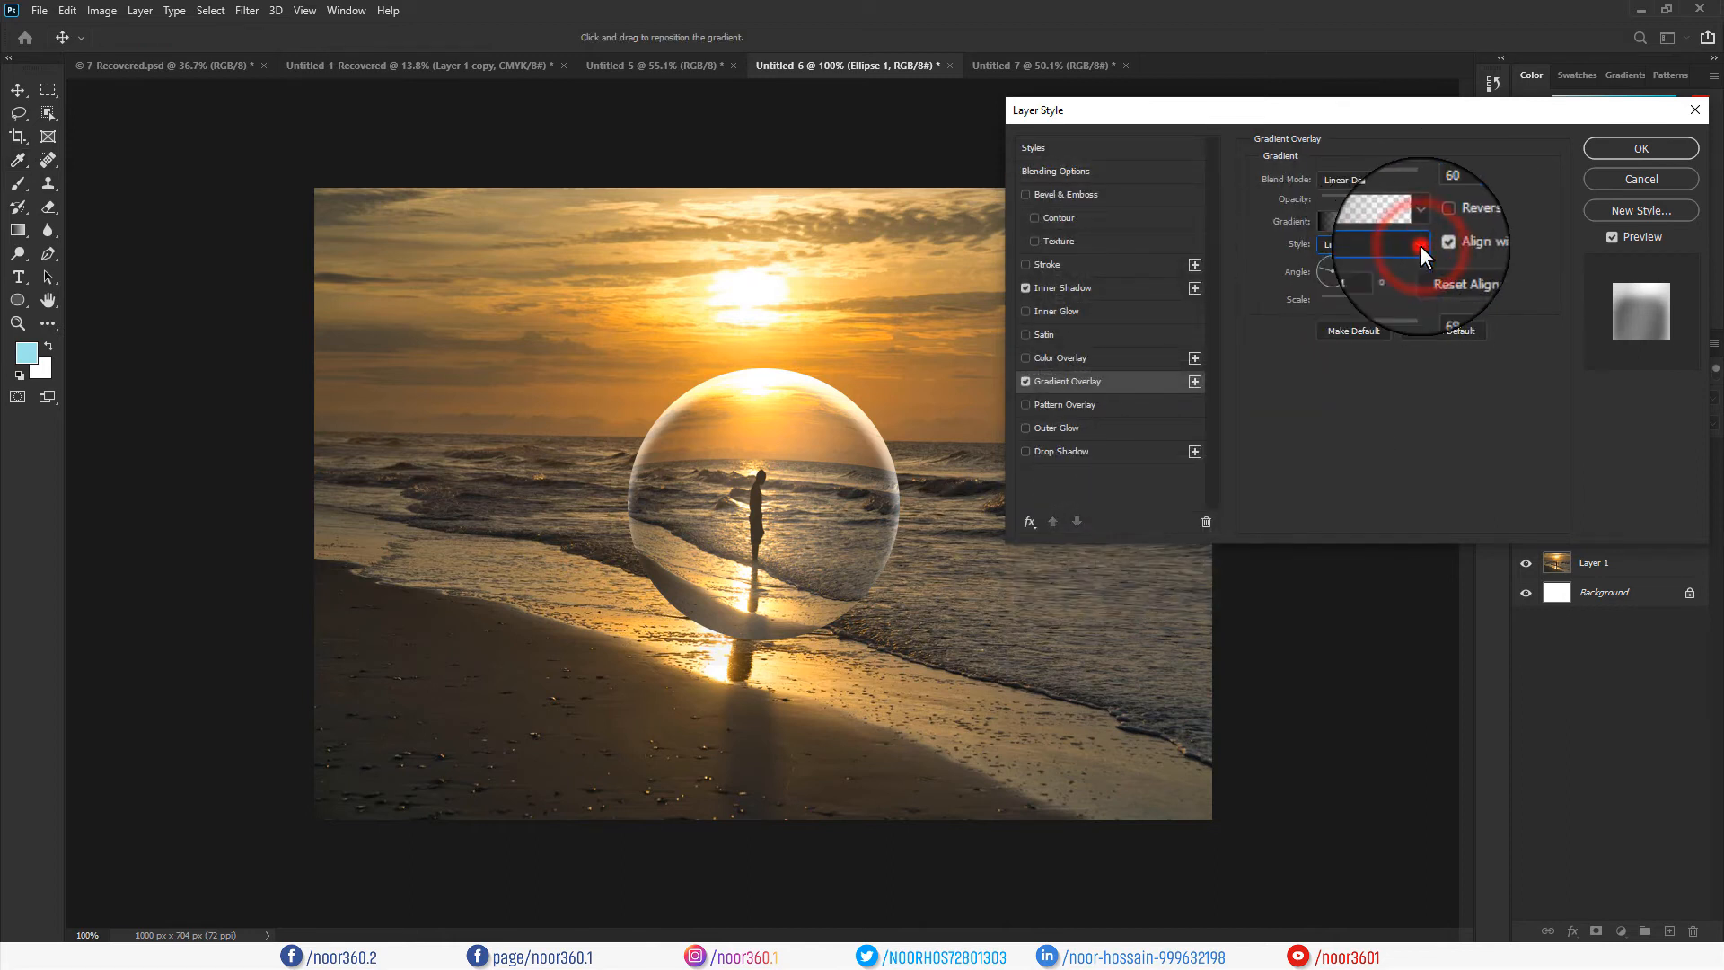
pyautogui.moveTo(1320, 268)
pyautogui.mouseDown()
pyautogui.moveTo(1345, 273)
pyautogui.moveTo(1342, 252)
pyautogui.mouseUp()
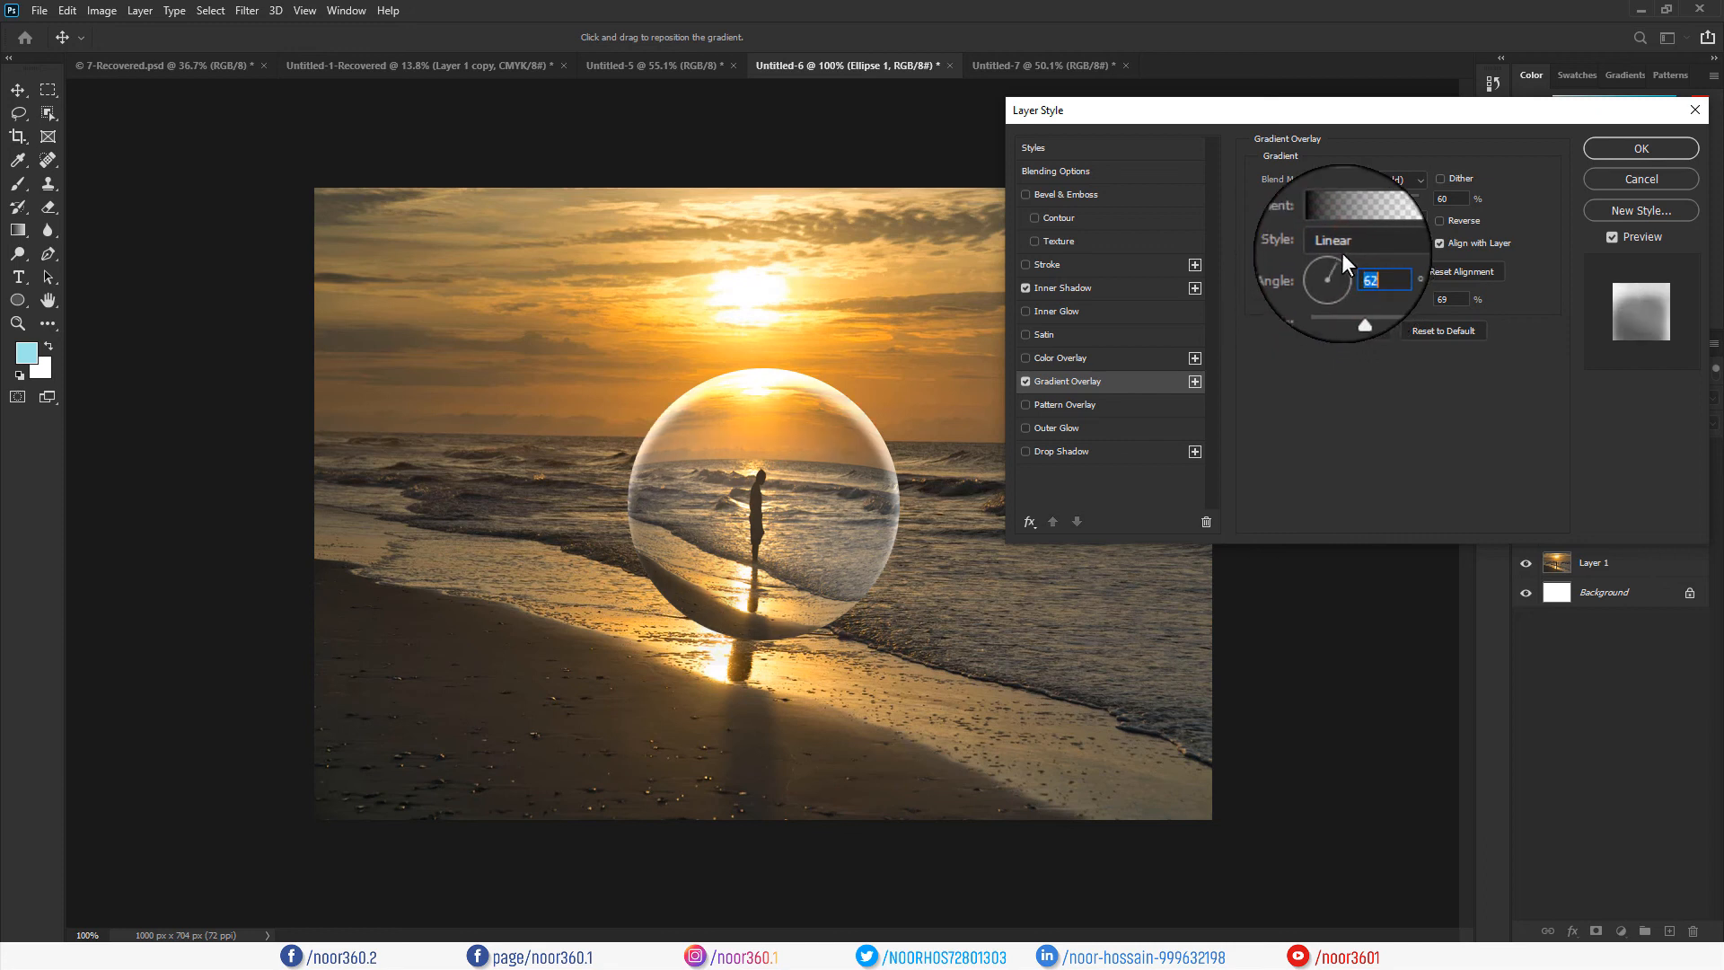
pyautogui.click(1336, 254)
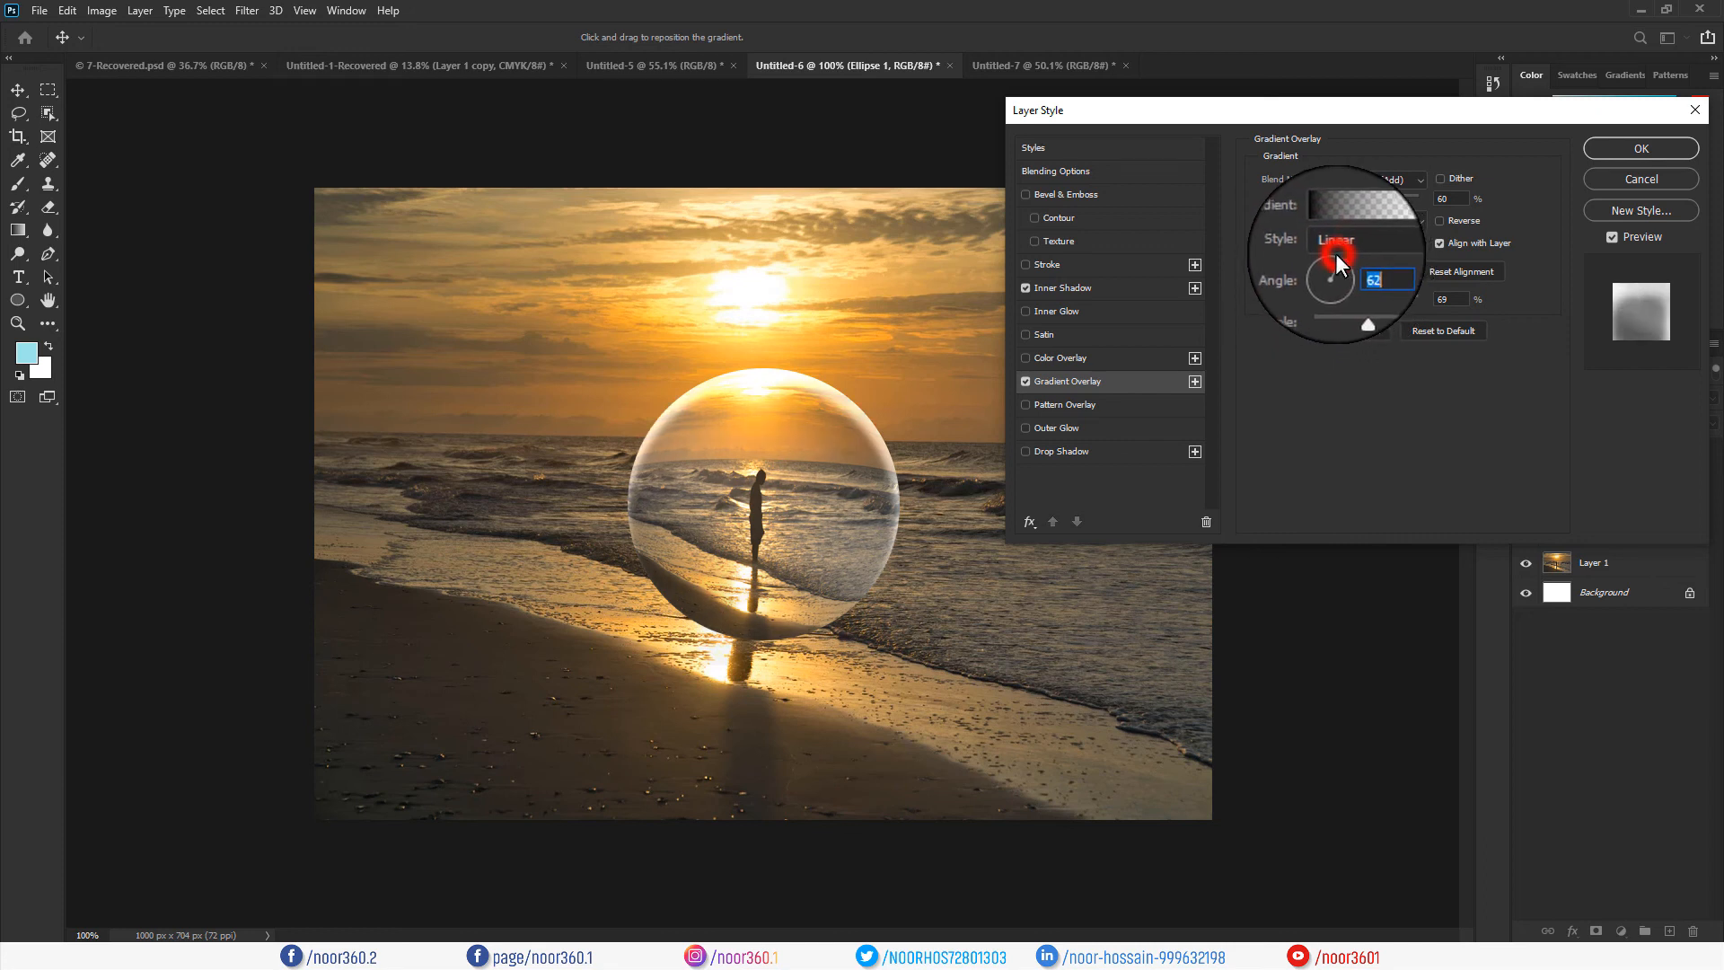
pyautogui.moveTo(1356, 301)
pyautogui.mouseDown()
pyautogui.moveTo(1376, 300)
pyautogui.moveTo(1355, 302)
pyautogui.mouseUp()
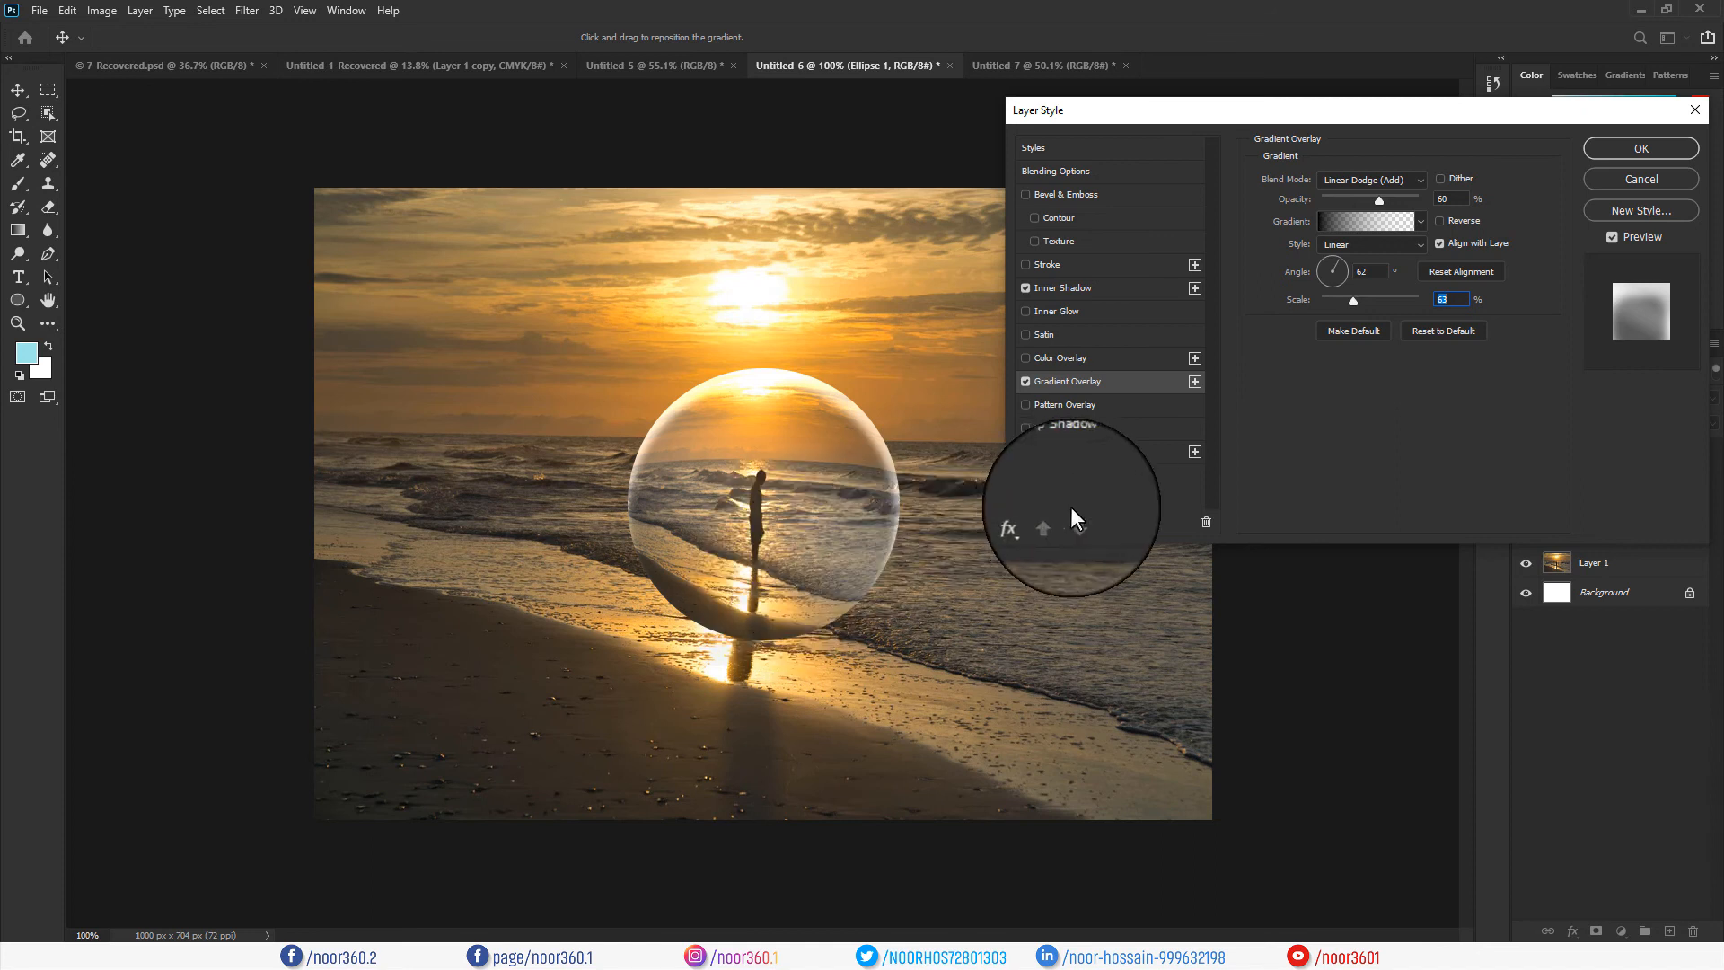
# Apply the Inner Shadow and Gradient Overlay style to Ellipse 1, compare it on/off, then select Layer 1.
pyautogui.click(1632, 153)
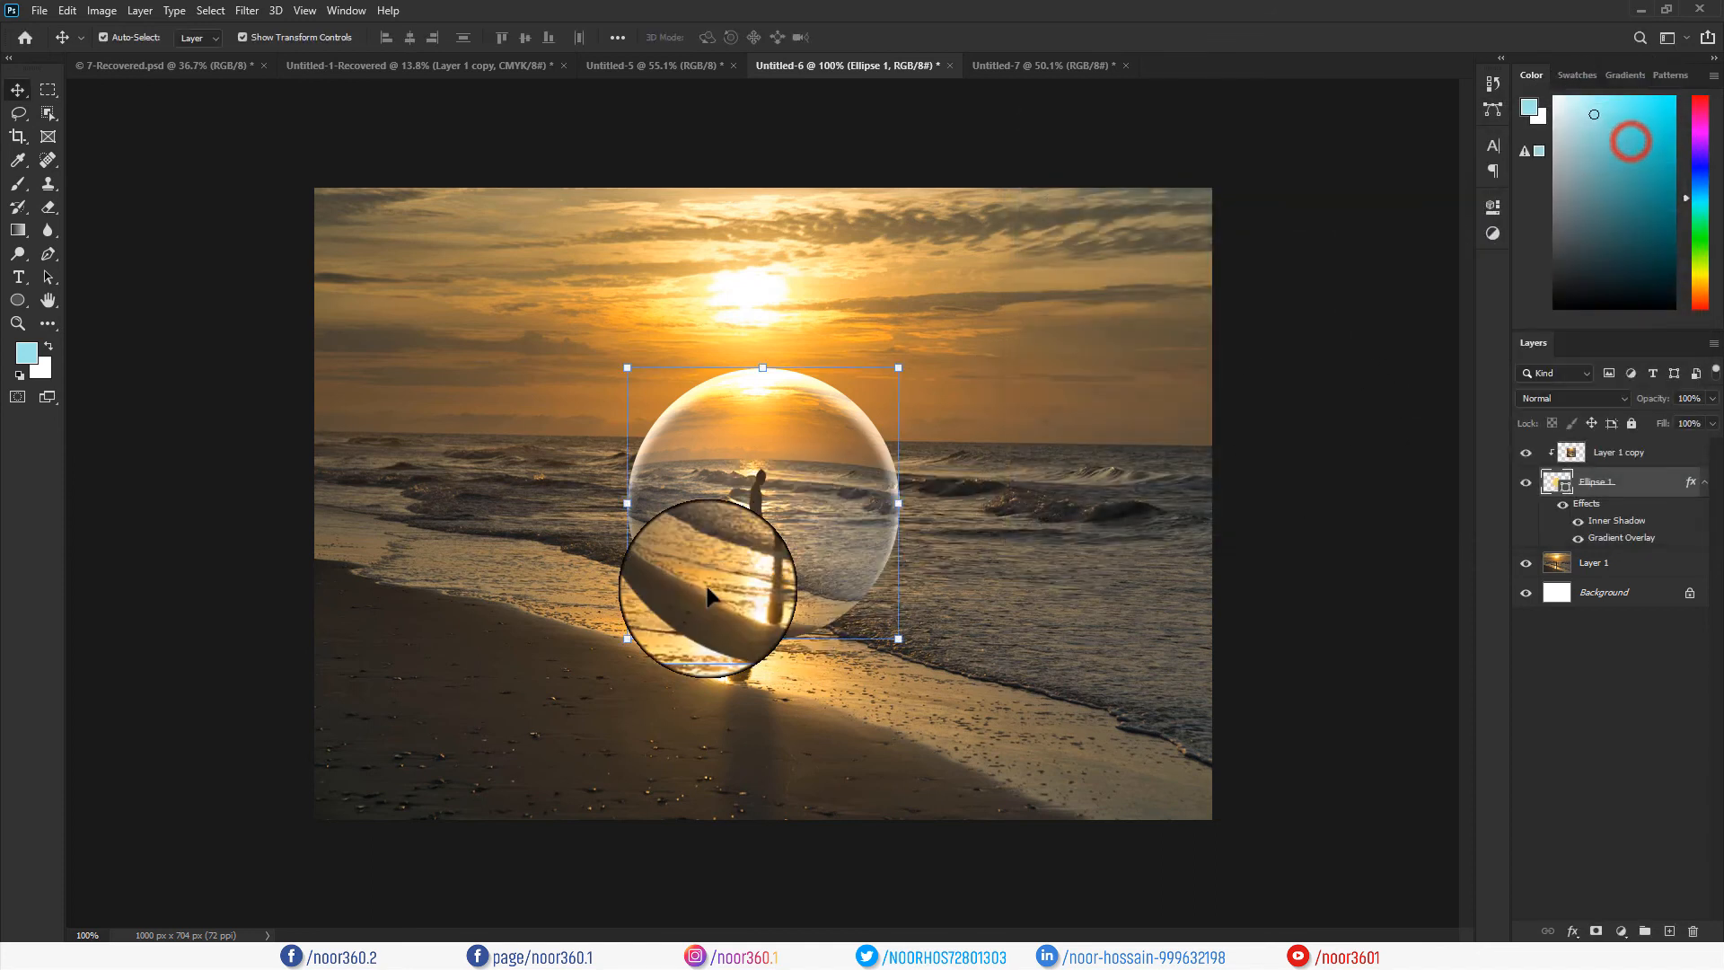
pyautogui.click(1526, 486)
pyautogui.click(1526, 486)
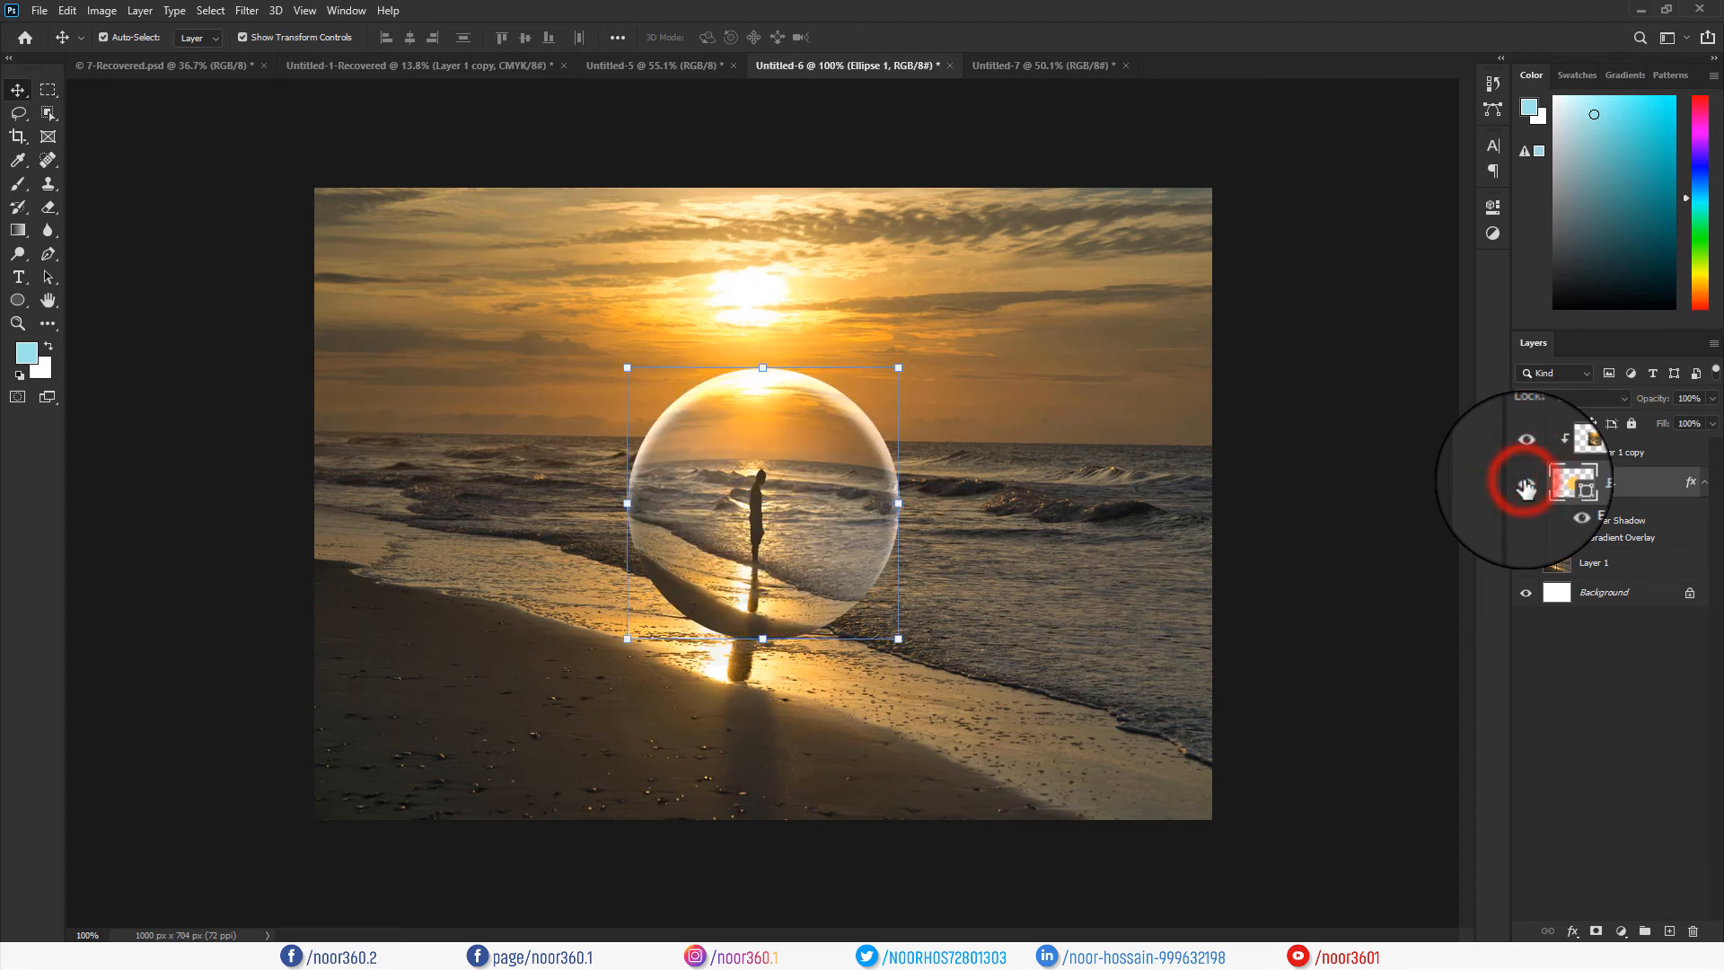
pyautogui.click(1526, 485)
pyautogui.click(1526, 486)
pyautogui.click(1526, 486)
pyautogui.click(1526, 486)
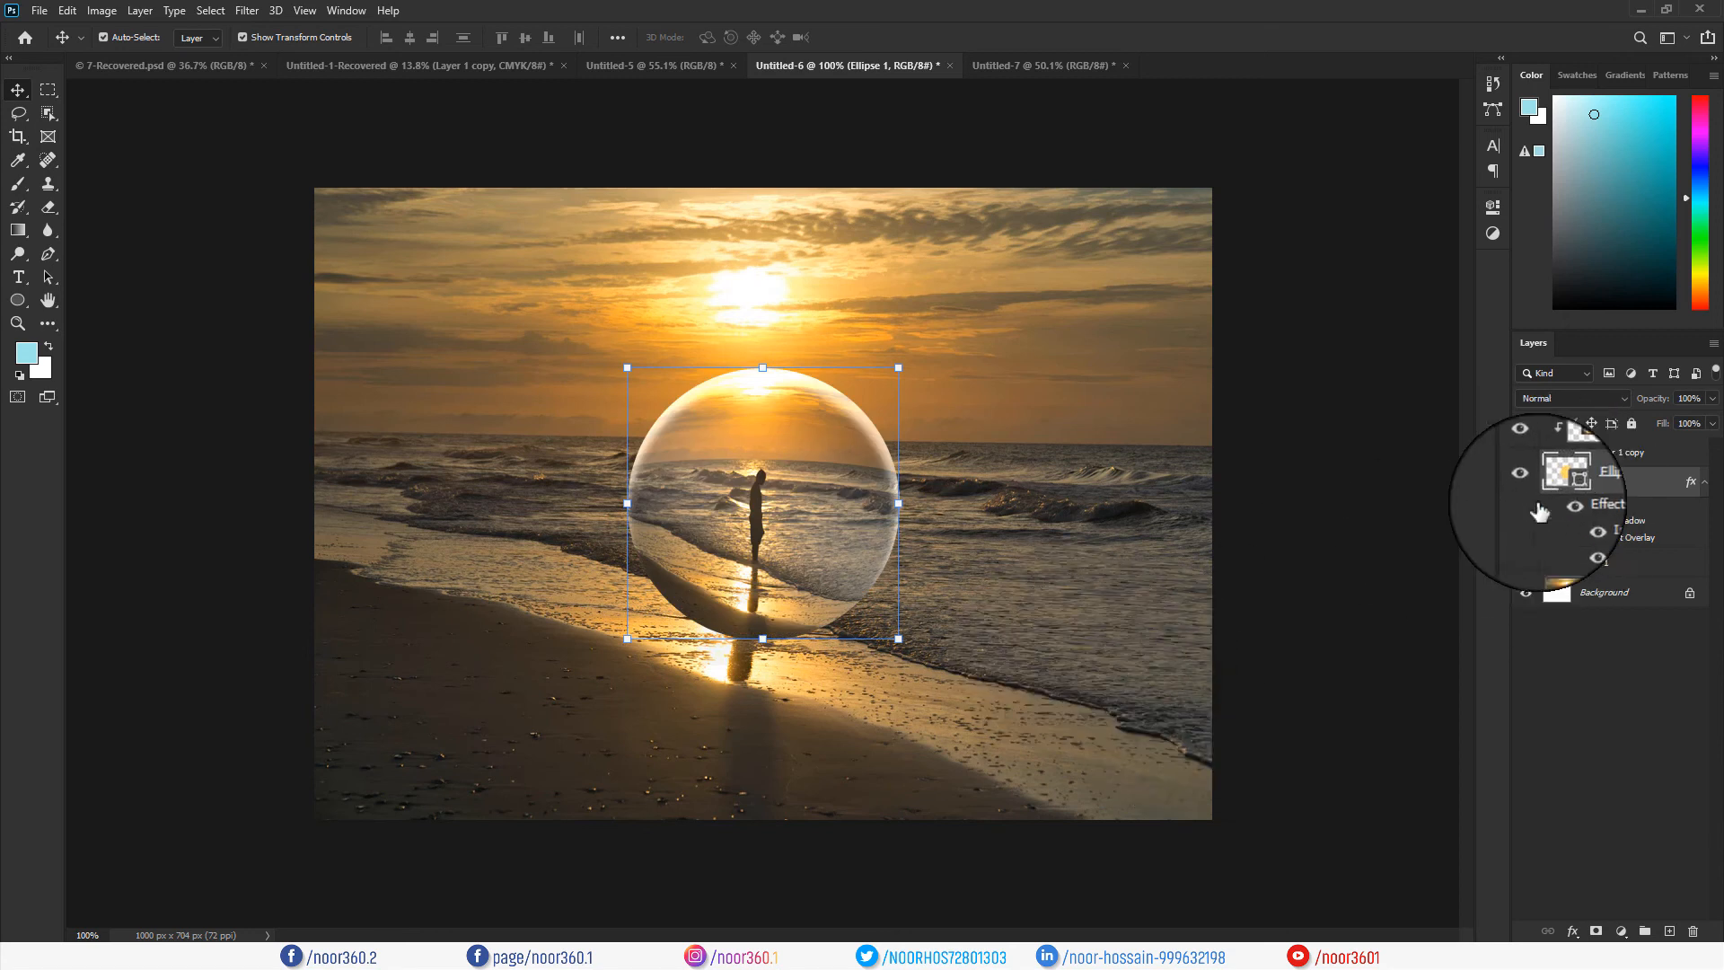
pyautogui.click(1608, 565)
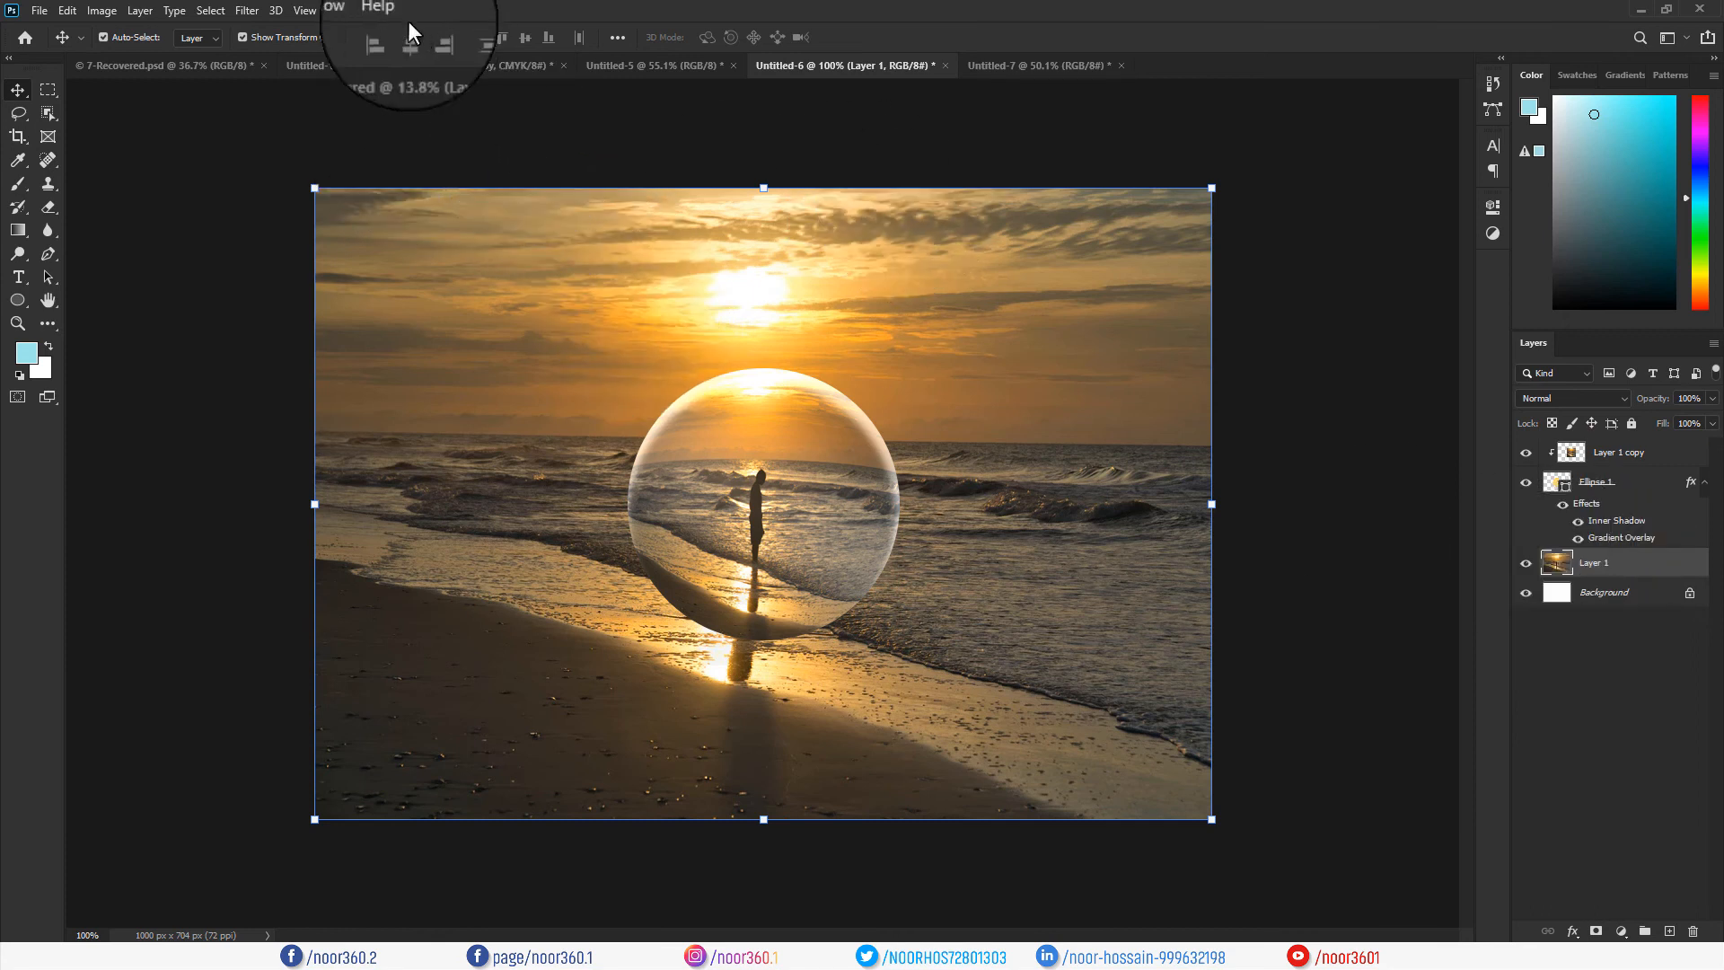
# Apply a Gaussian Blur of radius 4.1 pixels to the Layer 1 beach photo.
pyautogui.click(239, 10)
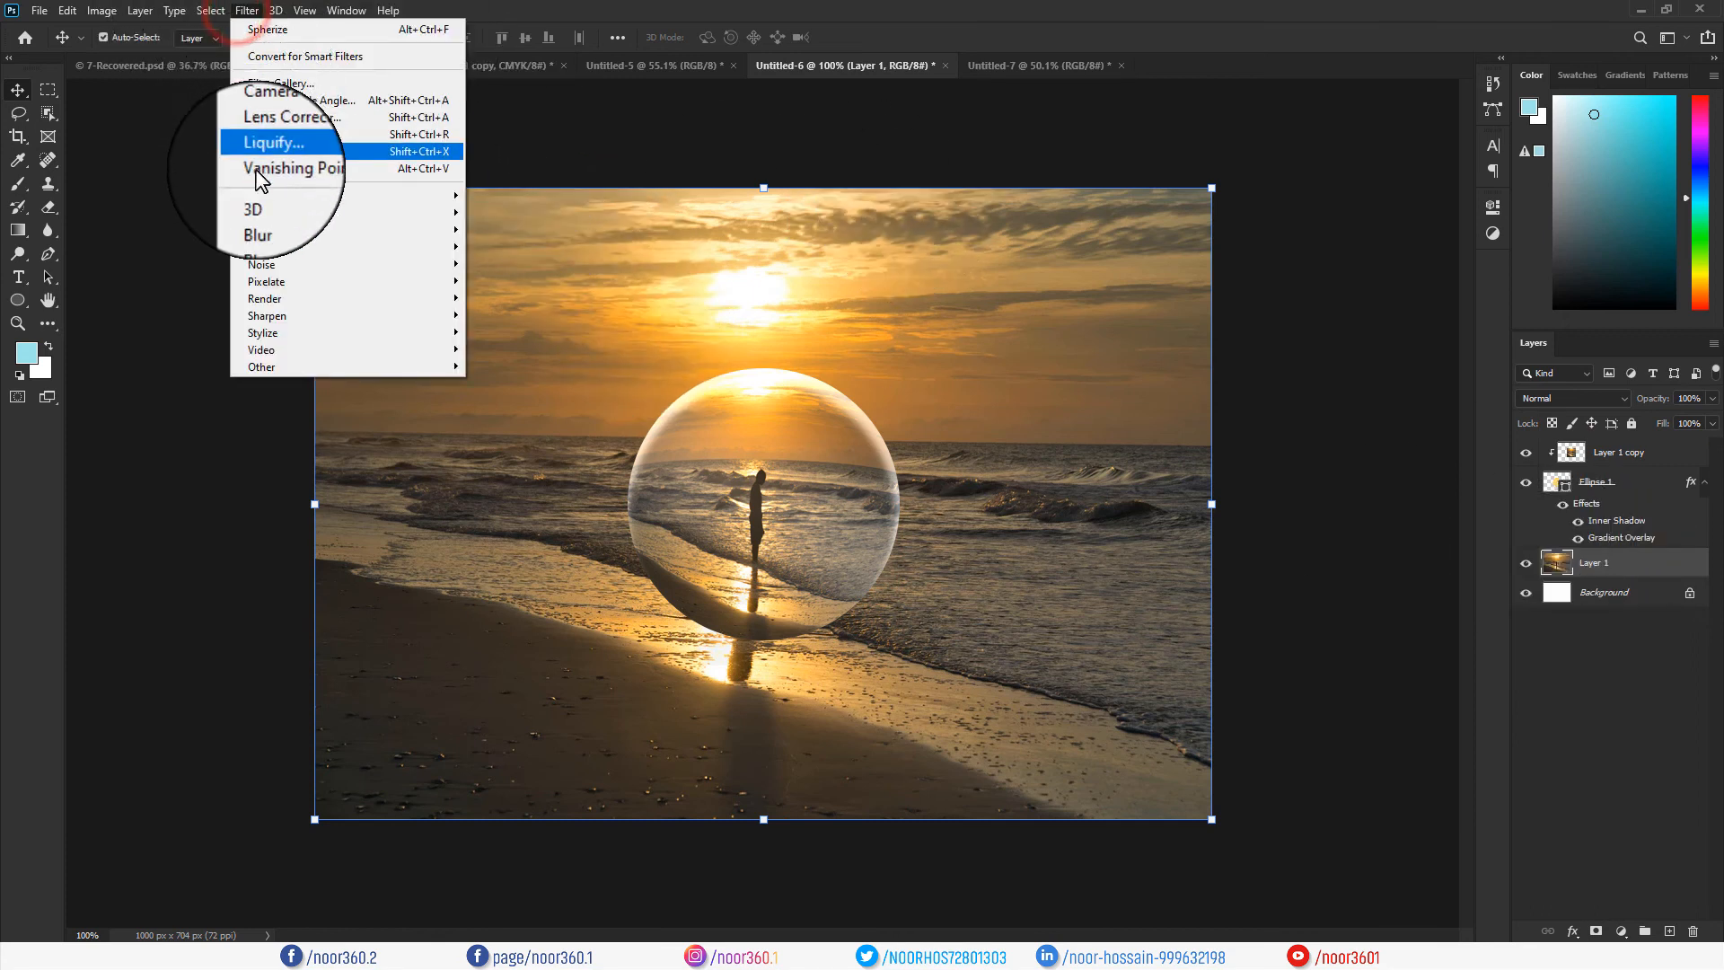
pyautogui.moveTo(427, 213)
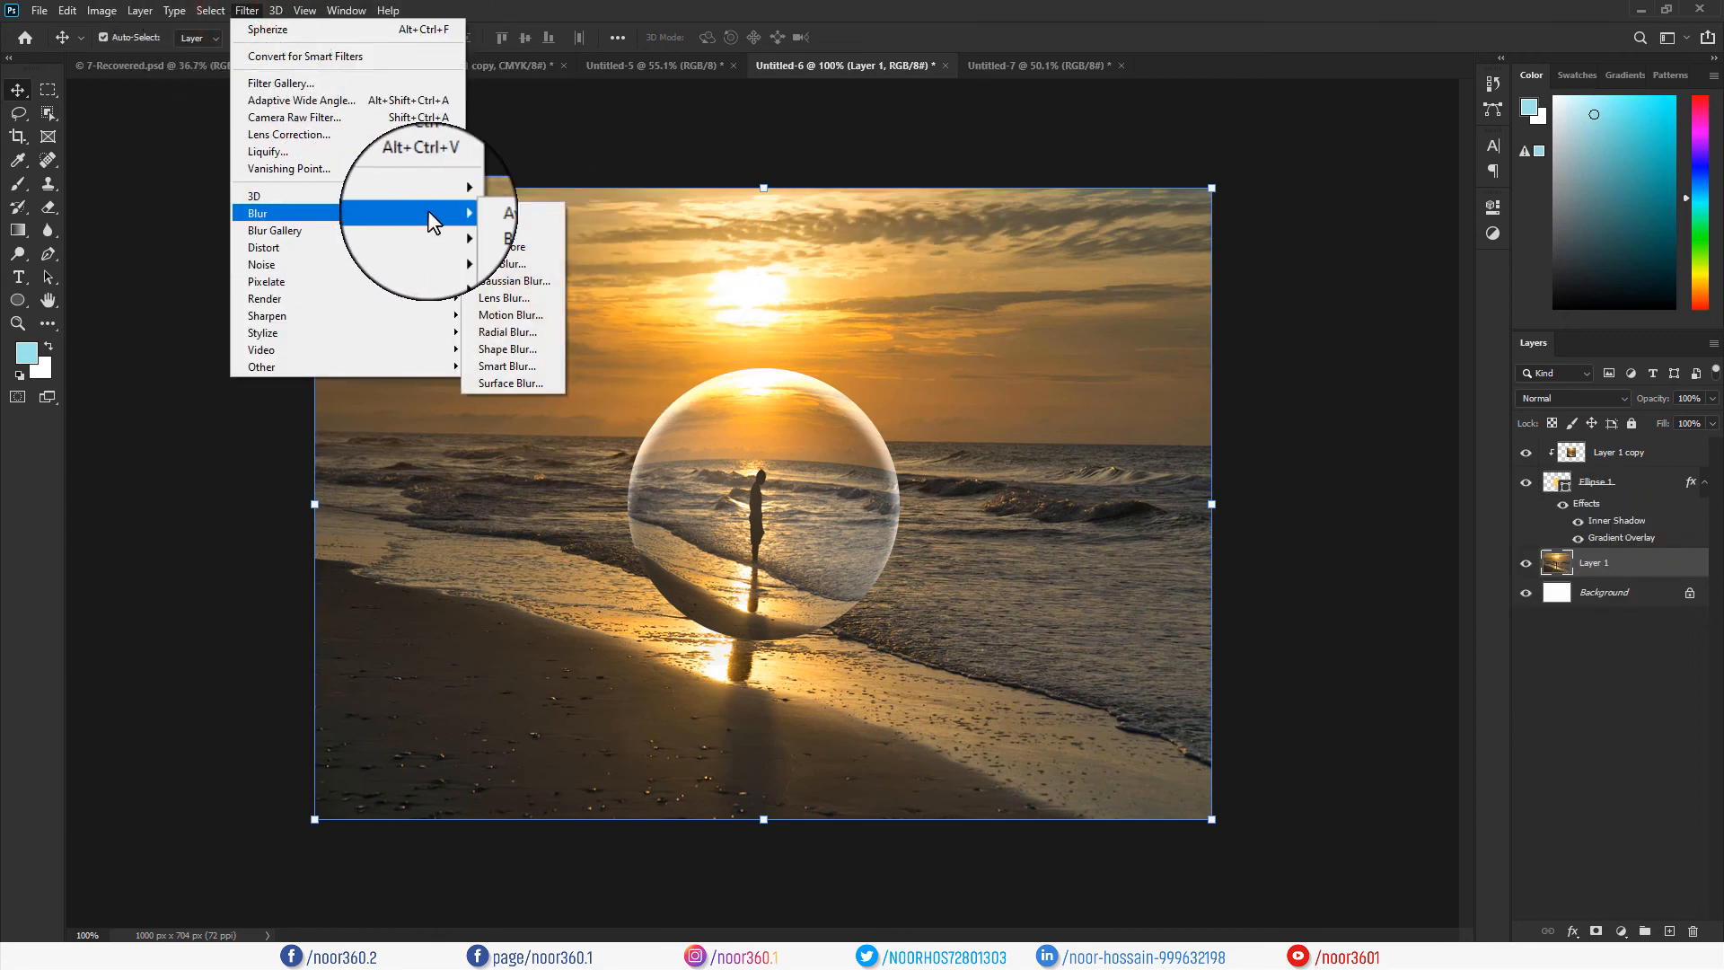
pyautogui.click(497, 280)
pyautogui.moveTo(839, 199); pyautogui.dragTo(1124, 150)
pyautogui.moveTo(1062, 424); pyautogui.dragTo(1048, 426)
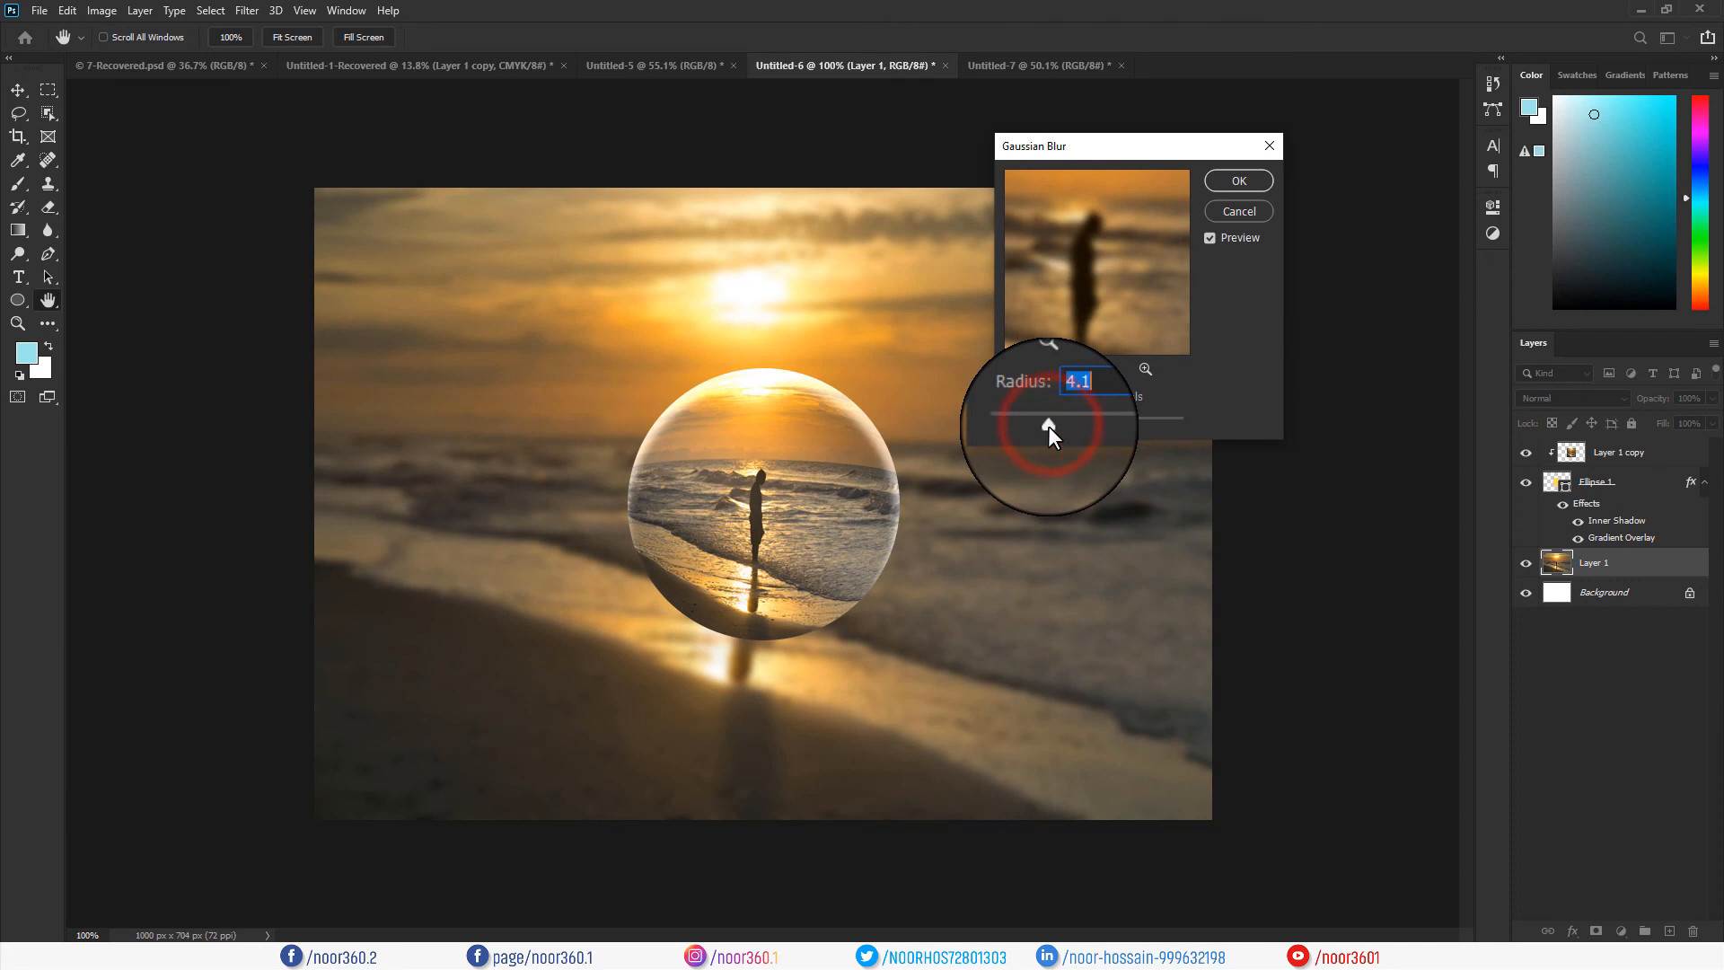
pyautogui.click(1239, 180)
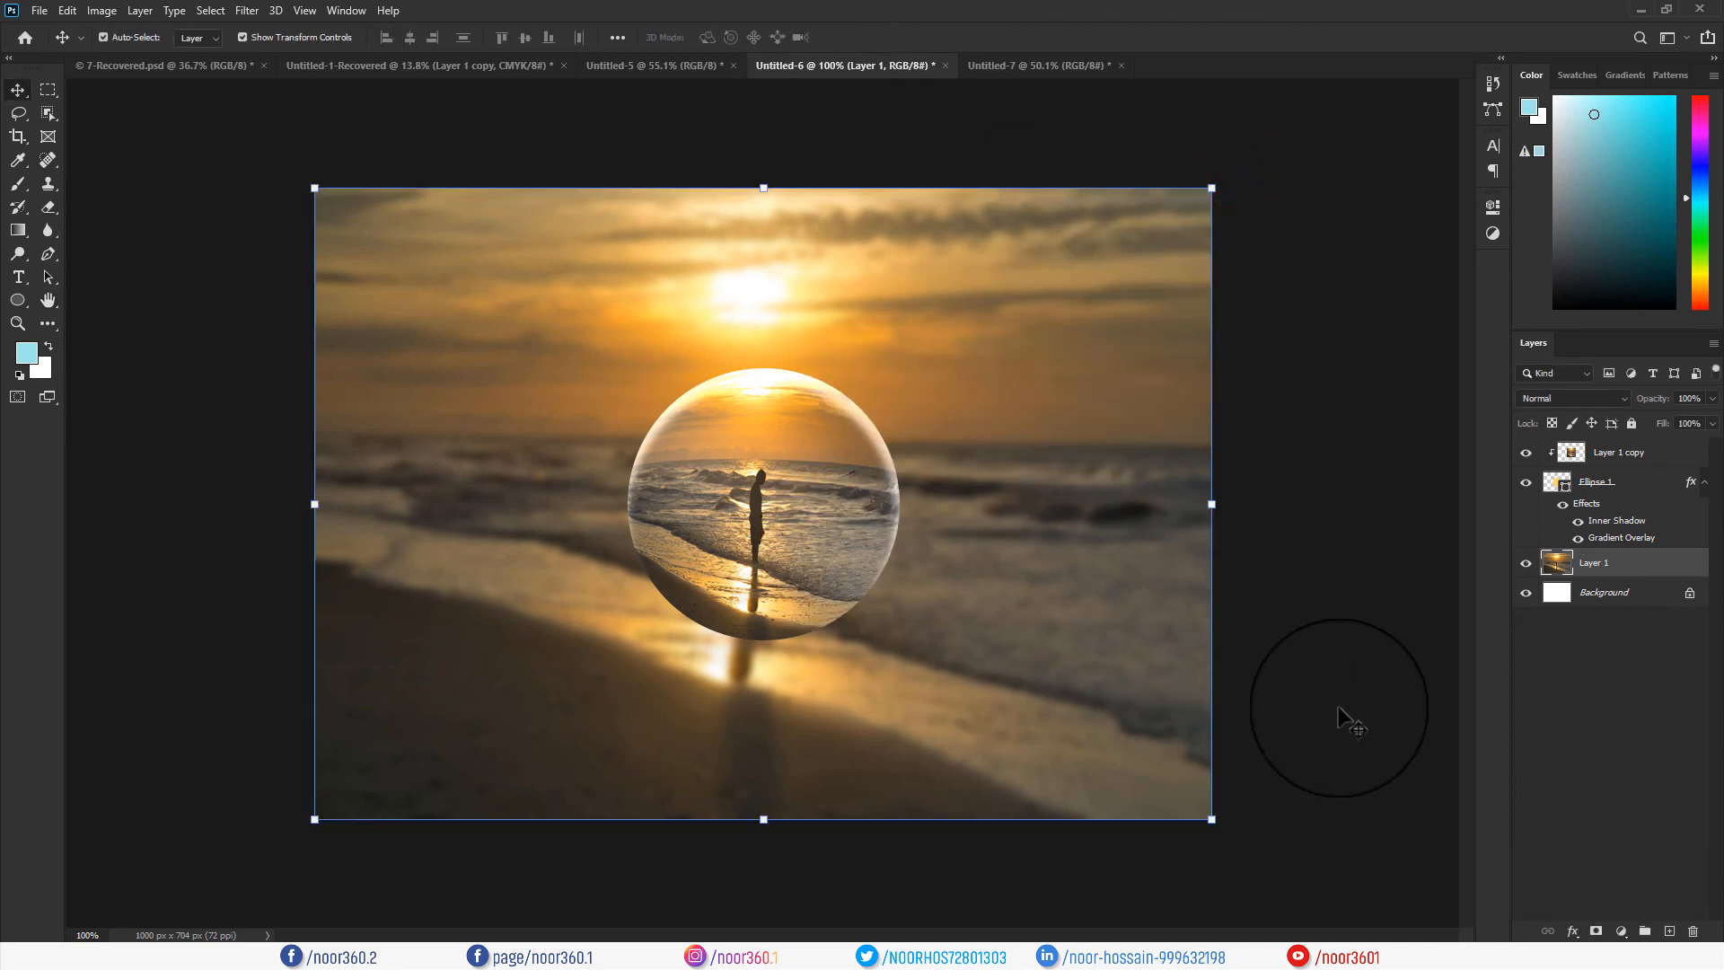
pyautogui.click(1338, 709)
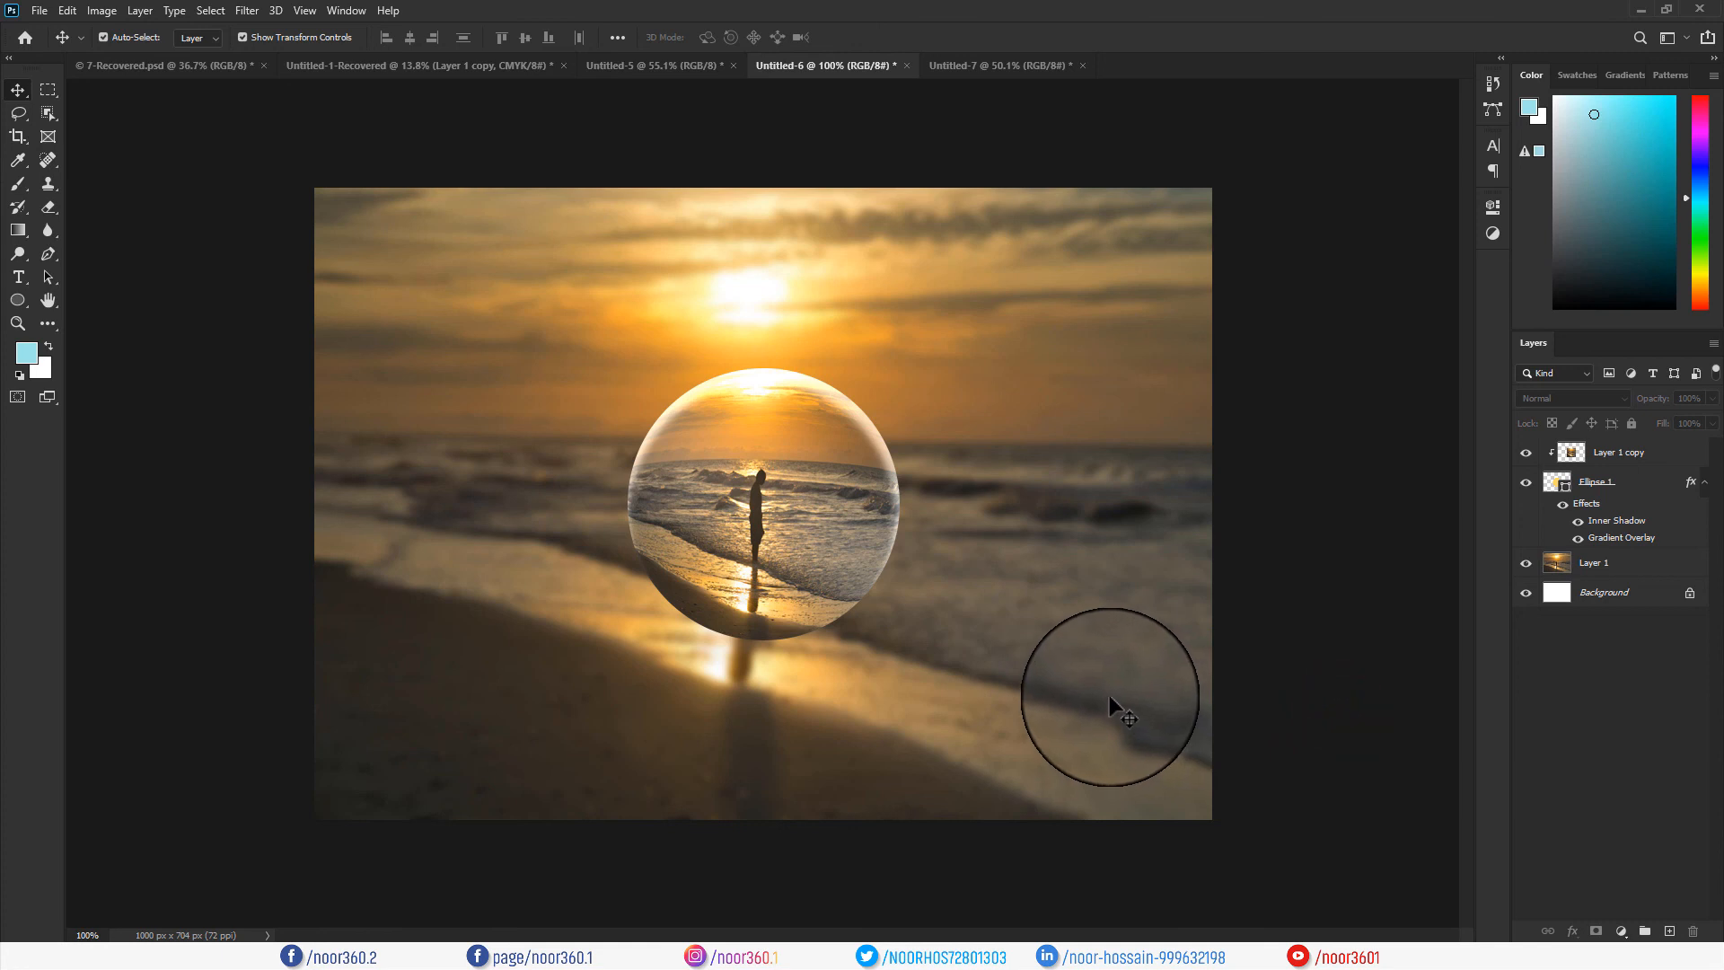